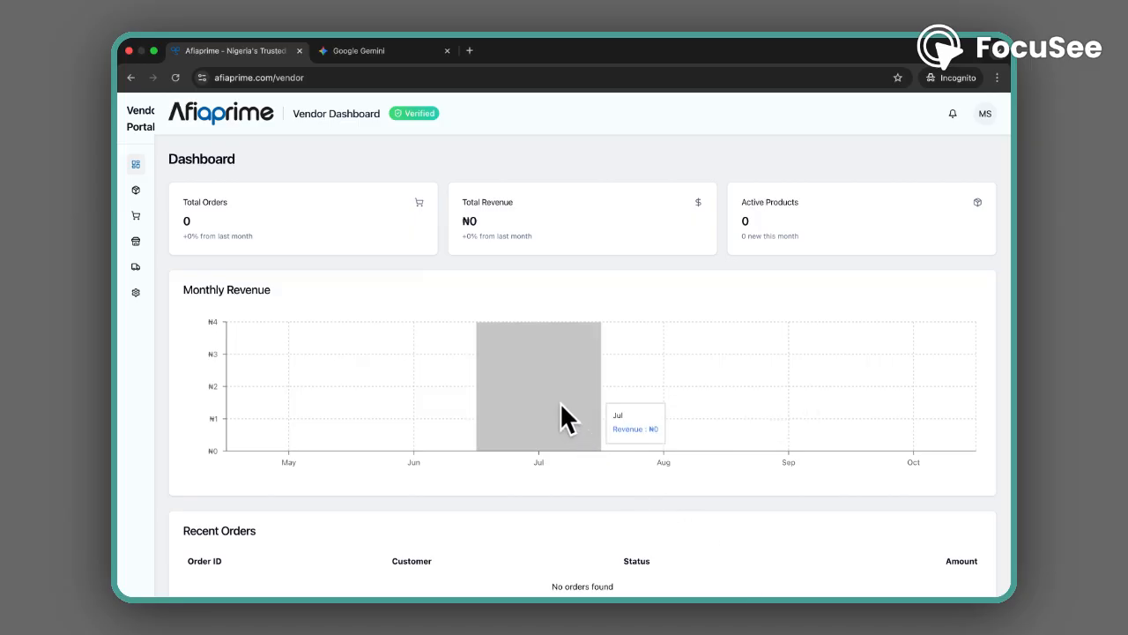
Open the vendor's product list and start creating the first product
mouse_move(134, 244)
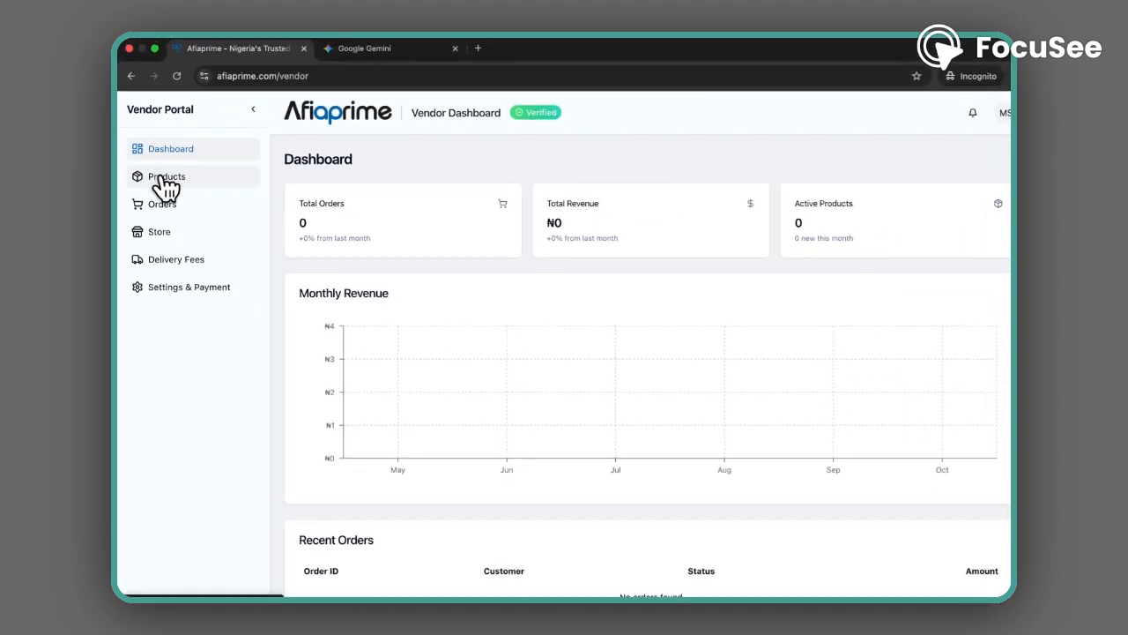
left_click(164, 180)
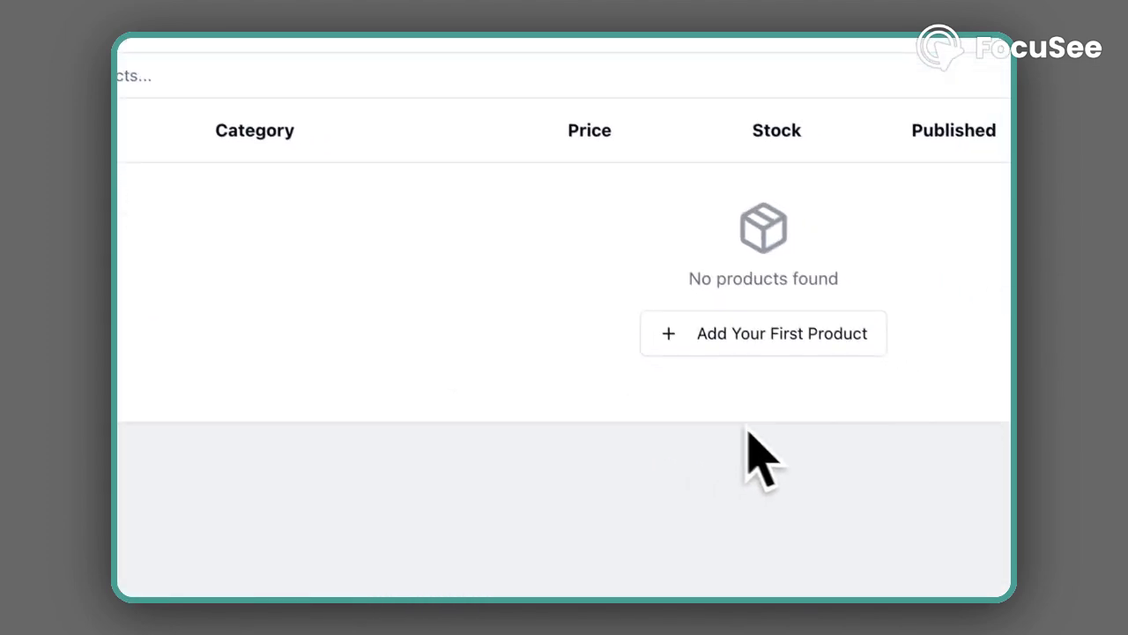
left_click(513, 270)
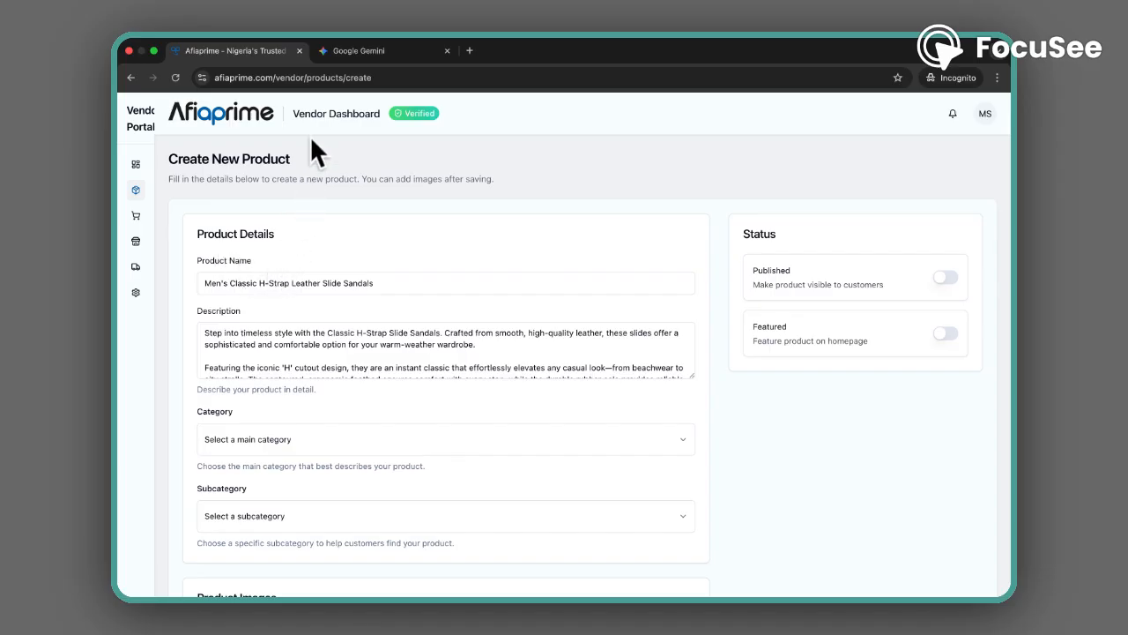
Switch to Google Gemini and review the image prompt and the suggested product name, description and key features for the slide sandals
left_click(368, 54)
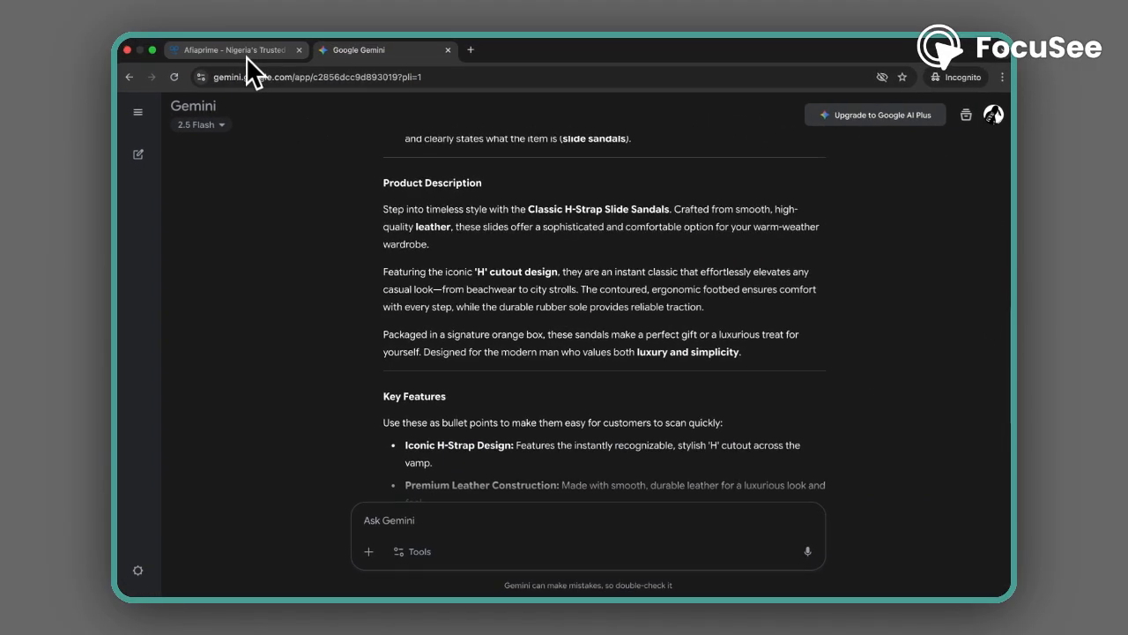
left_click(246, 52)
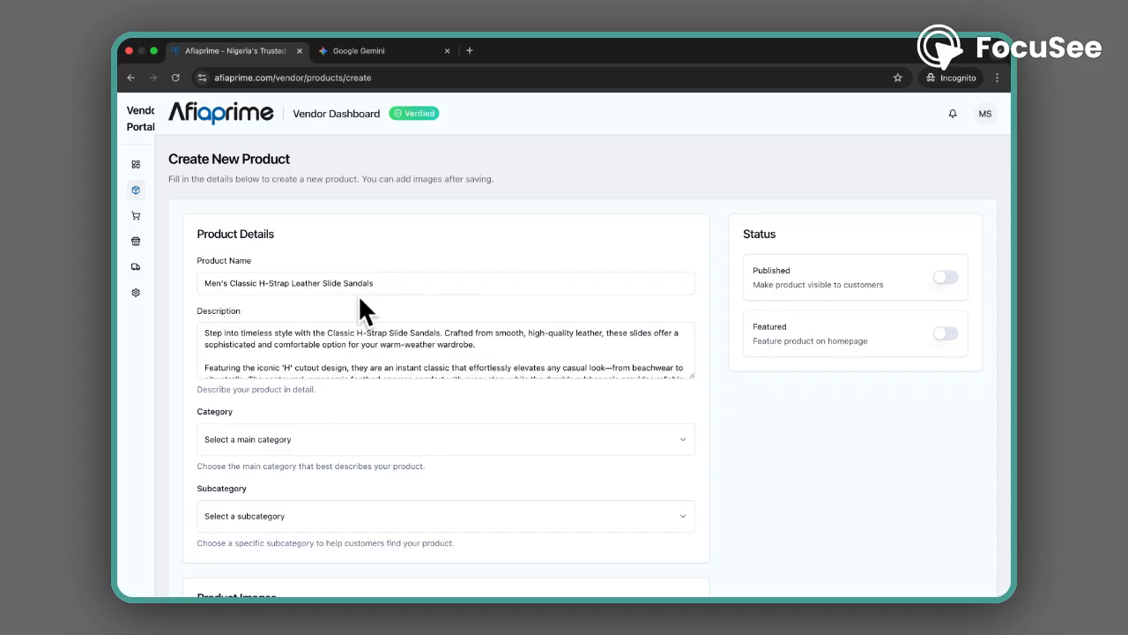
left_click(375, 53)
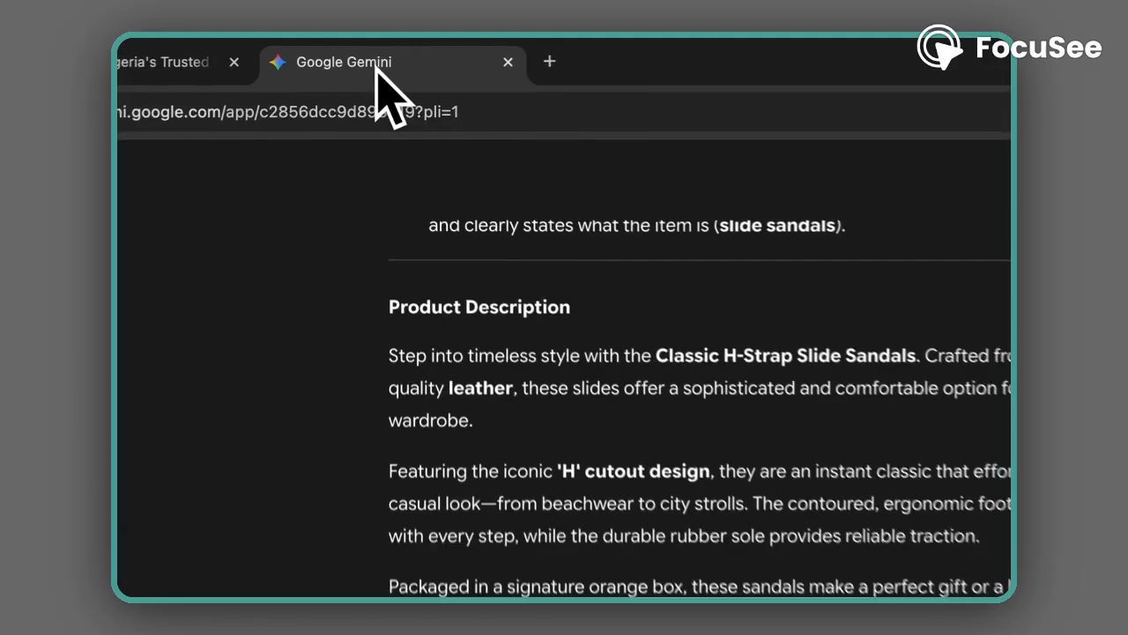
scroll(782, 494, "up", 5)
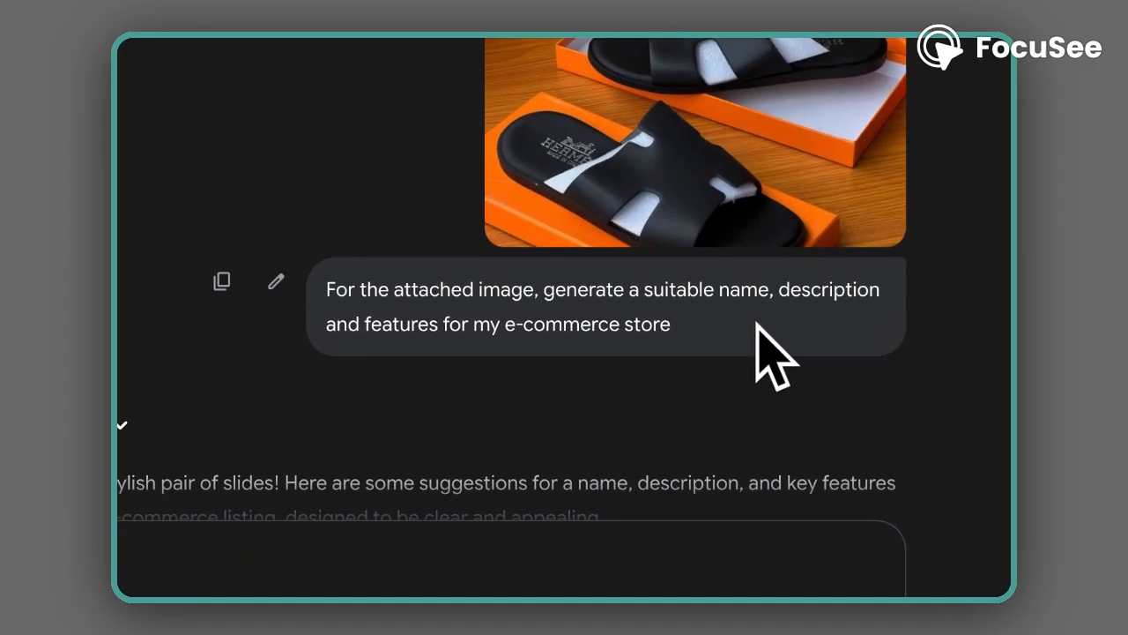
scroll(565, 344, "down", 2)
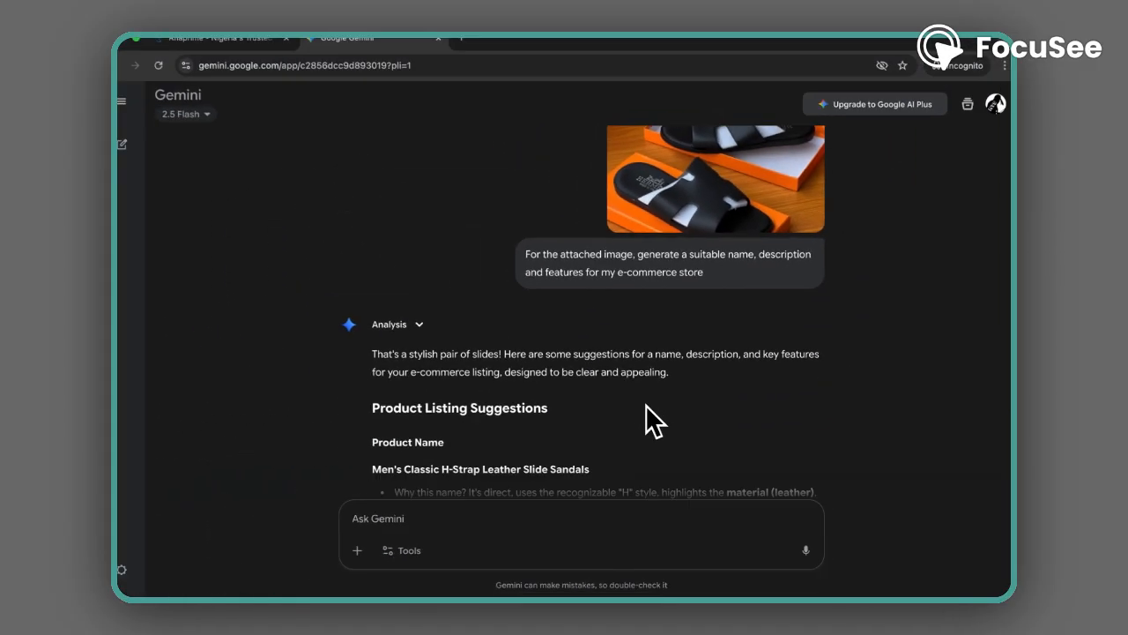
scroll(648, 406, "down", 5)
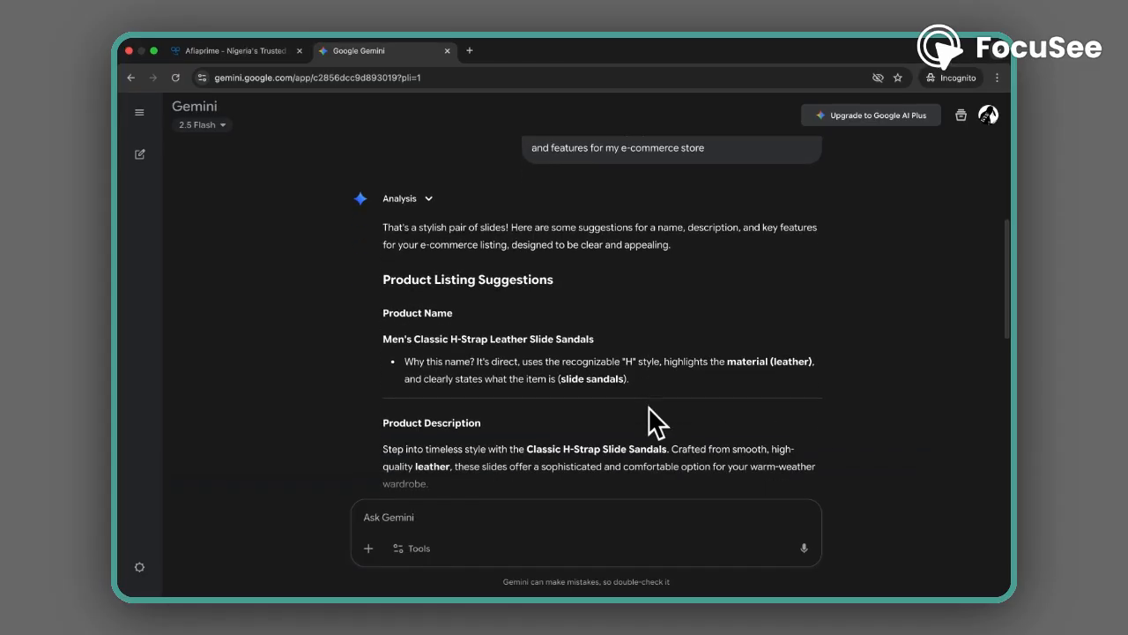
scroll(648, 406, "down", 5)
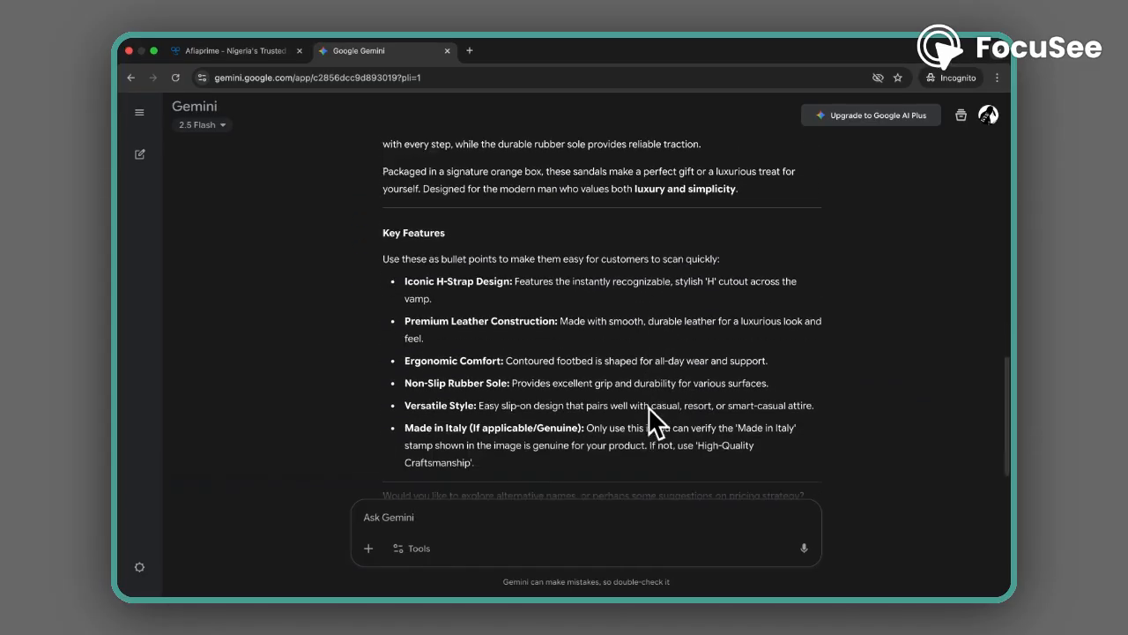
scroll(649, 408, "up", 5)
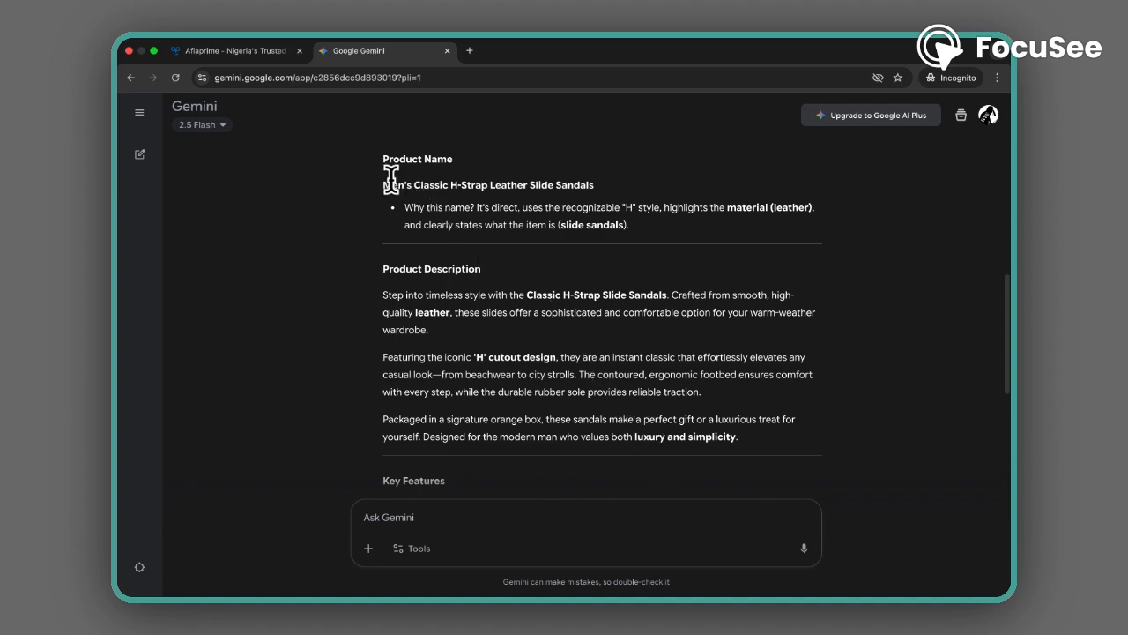
Select the suggested name "Men's Classic H-Strap Leather Slide Sandals" in Gemini and compare it with the product name in the Afiaprime form
left_click_drag(390, 179, 586, 182)
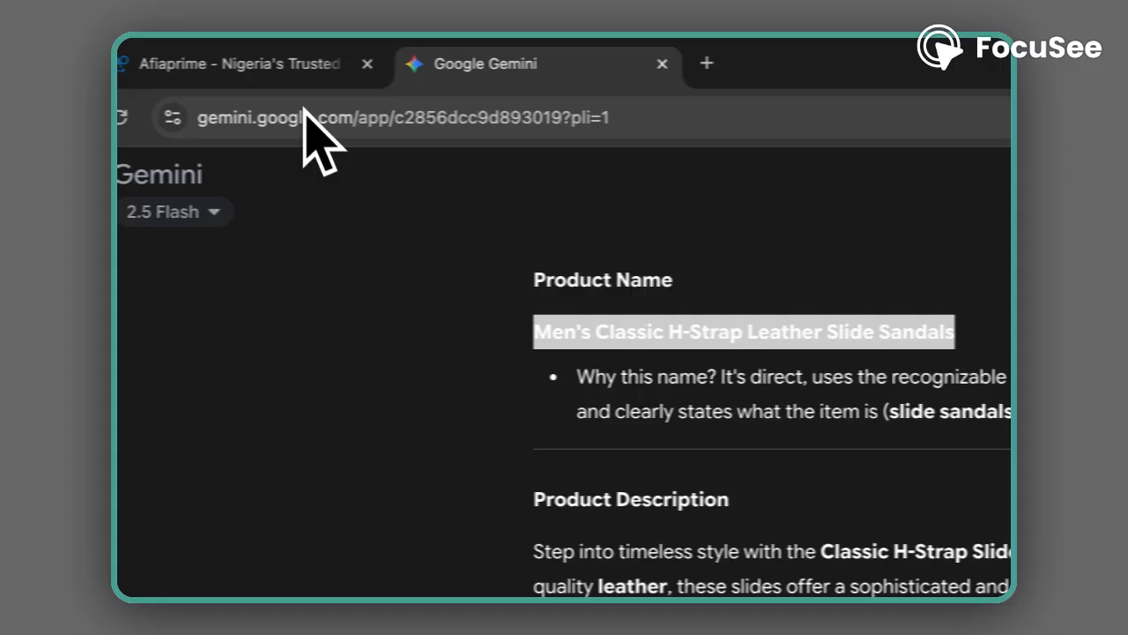
left_click(123, 63)
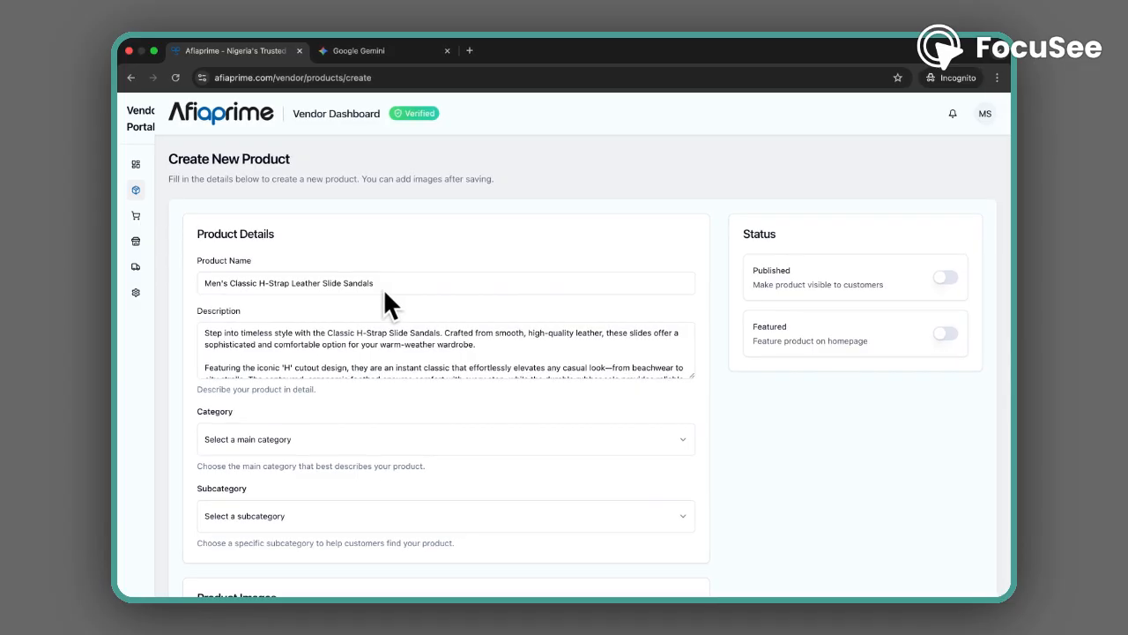
scroll(384, 288, "down", 1)
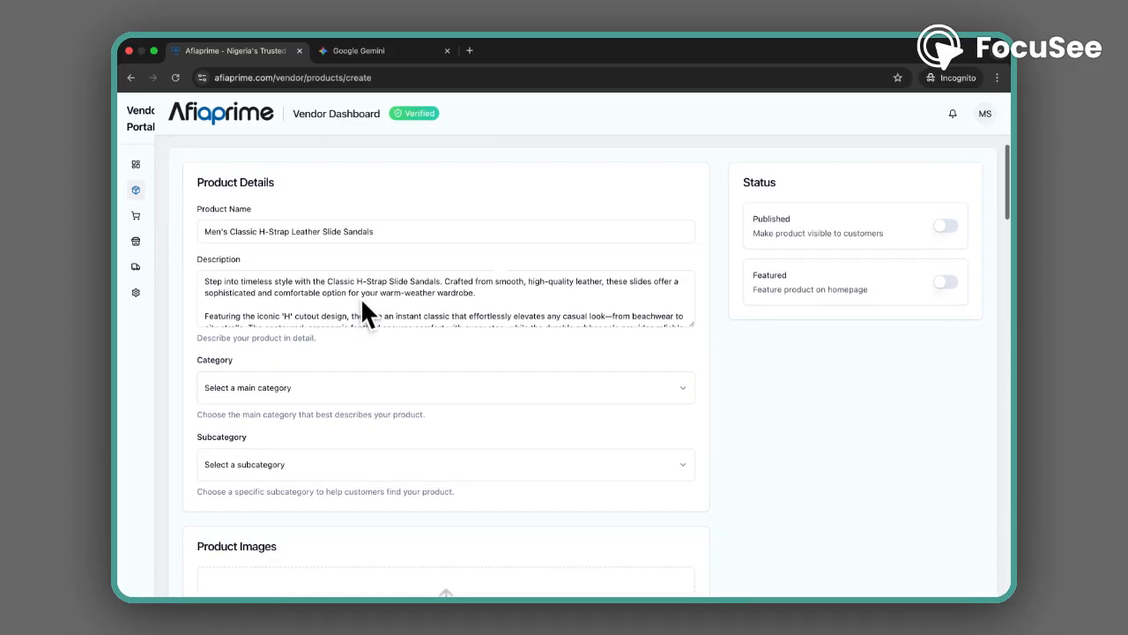
Select the full product description in Gemini's answer and compare it with the description in the Afiaprime product form
left_click(371, 53)
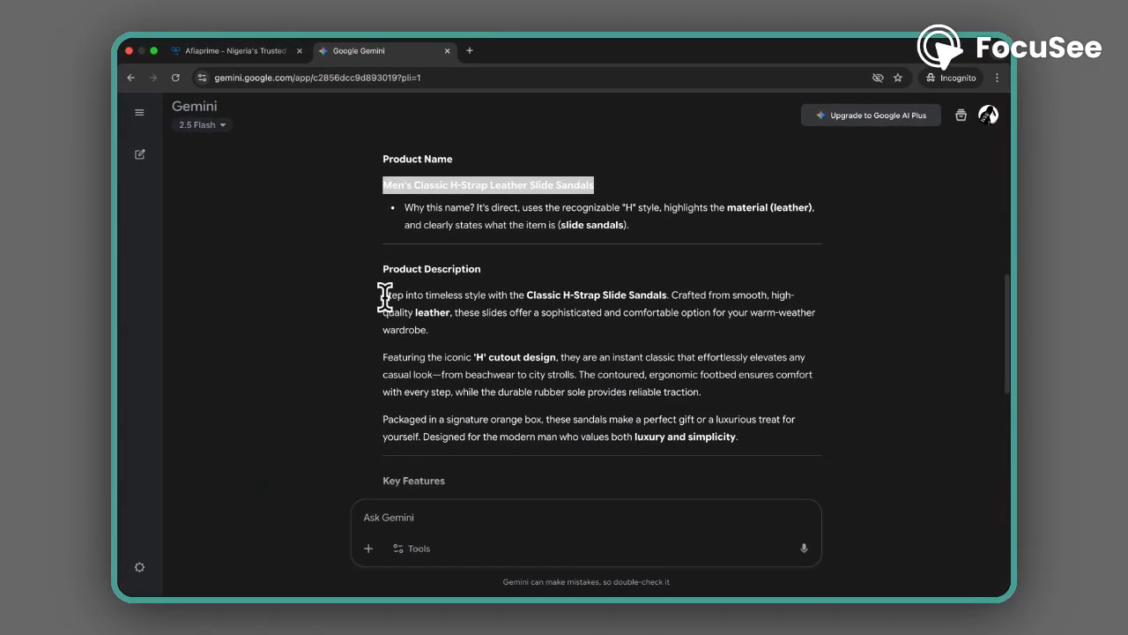
left_click_drag(386, 297, 744, 443)
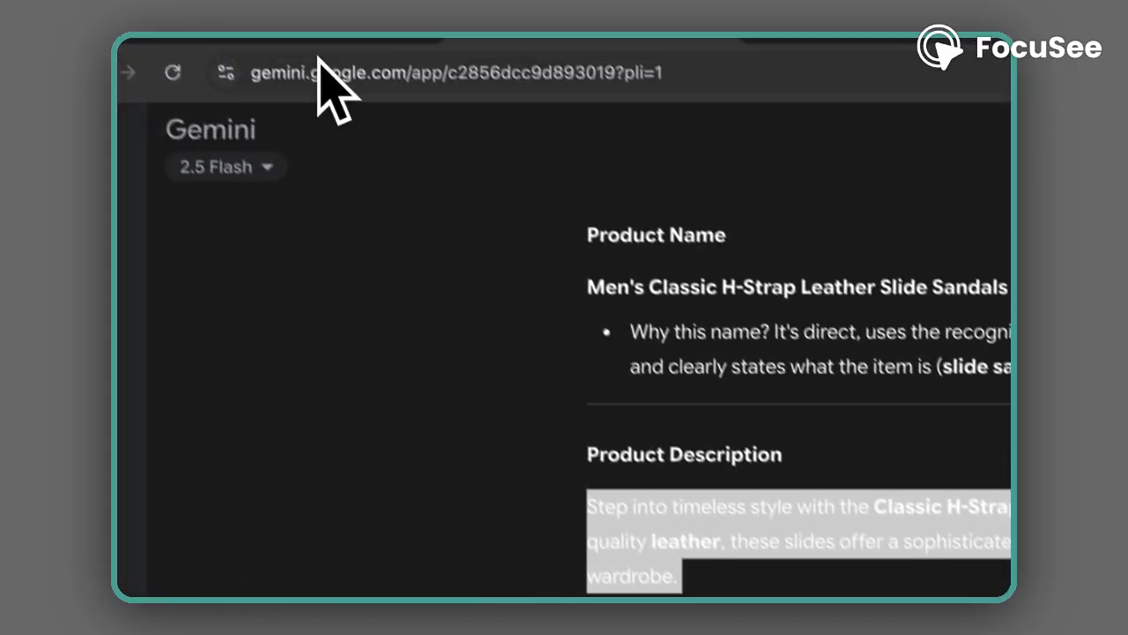
left_click(378, 114)
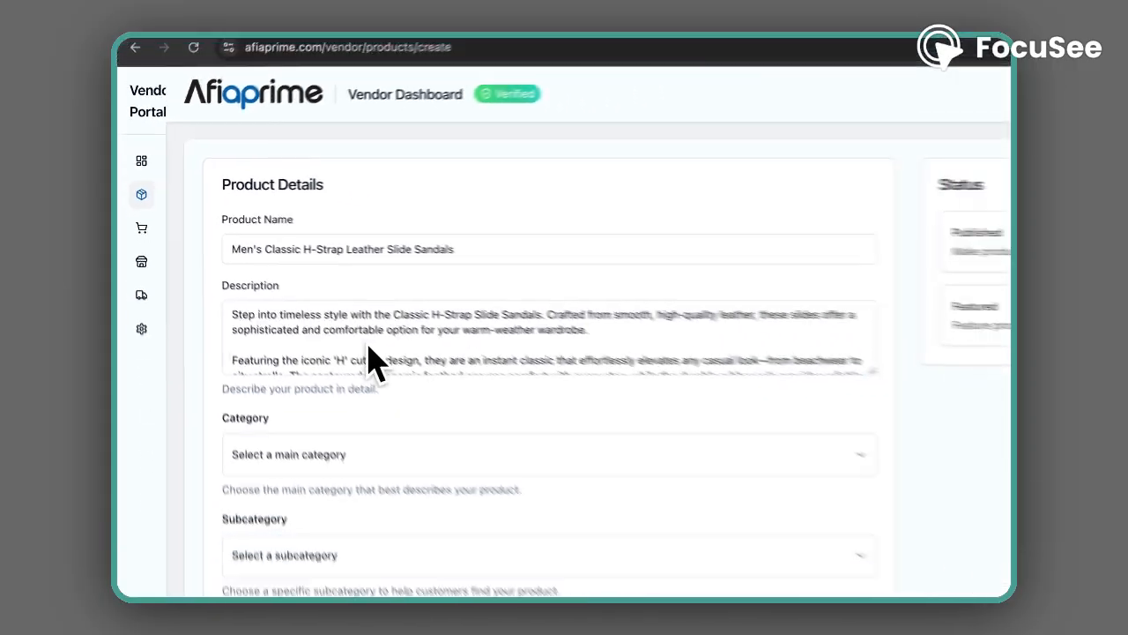
scroll(499, 541, "down", 5)
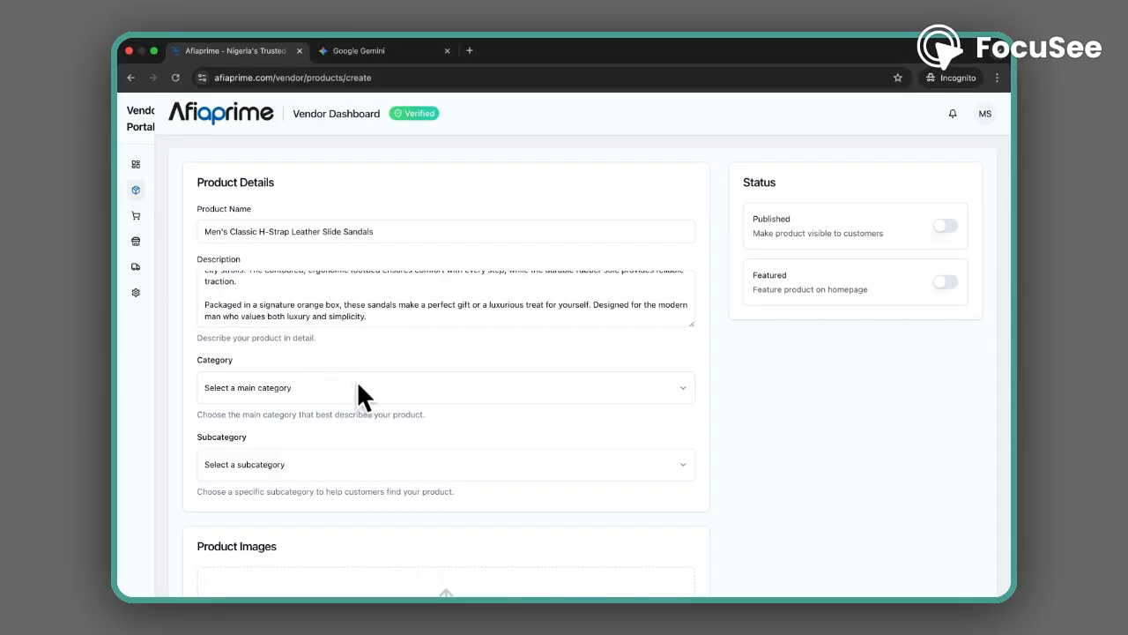
Look through the main categories and set the product's category to Fashion
left_click(371, 396)
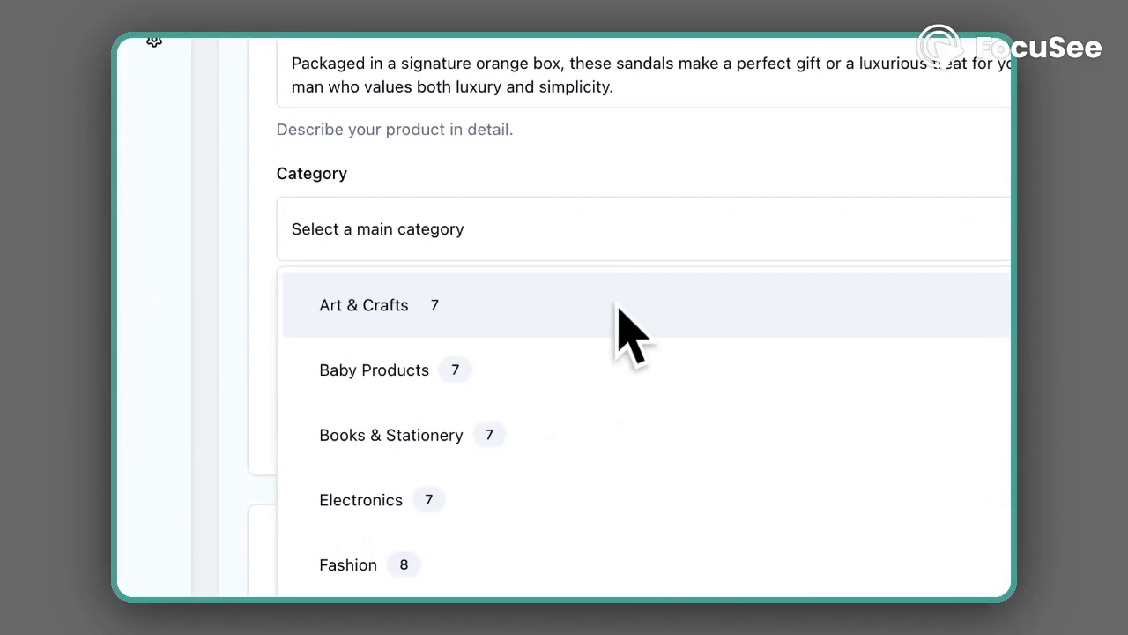
scroll(627, 418, "down", 3)
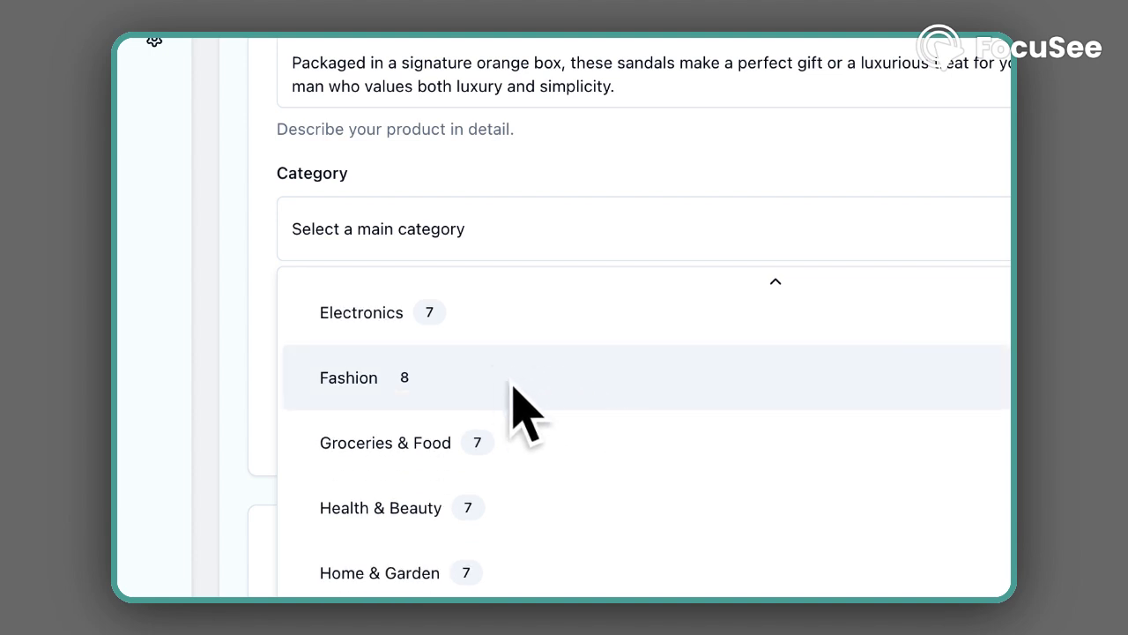
scroll(636, 410, "down", 3)
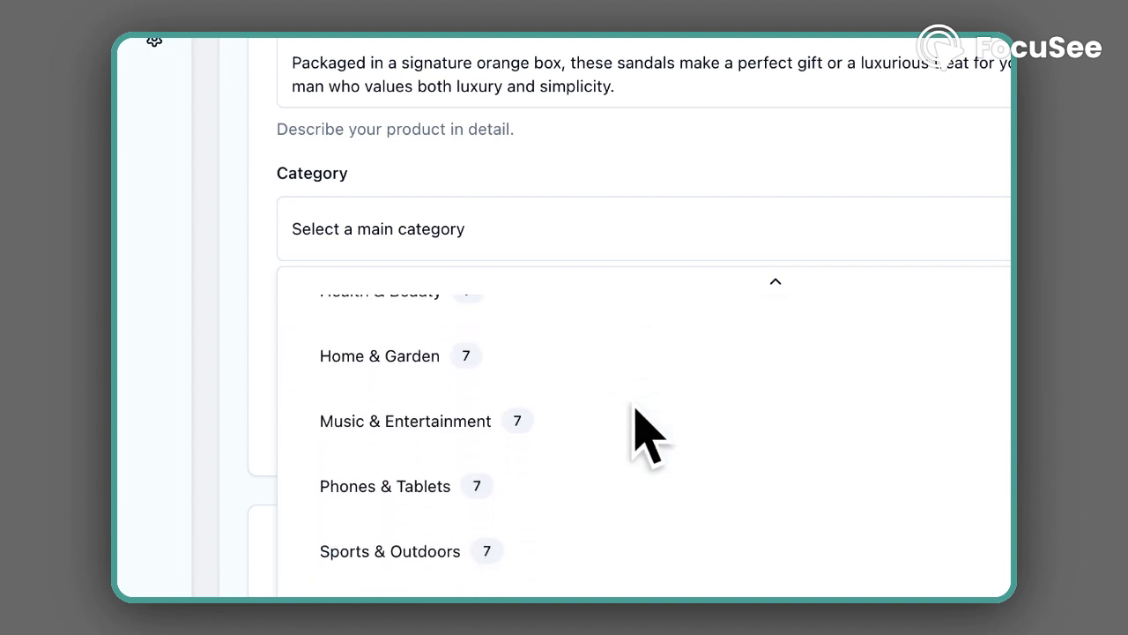
scroll(636, 410, "up", 3)
scroll(636, 409, "up", 3)
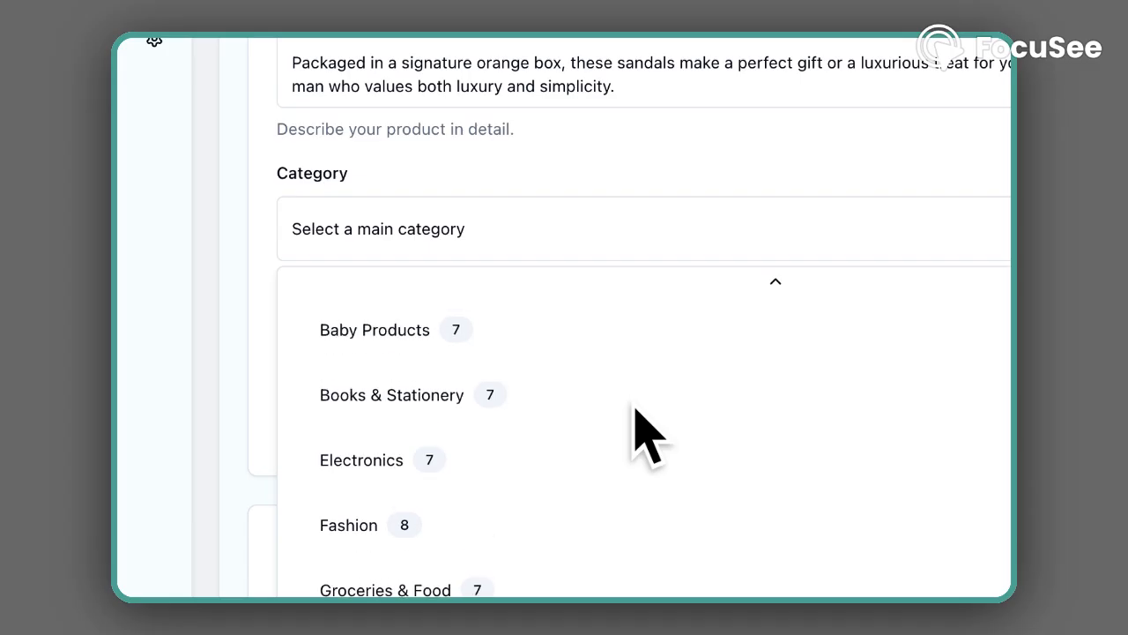
scroll(636, 410, "down", 2)
left_click(441, 413)
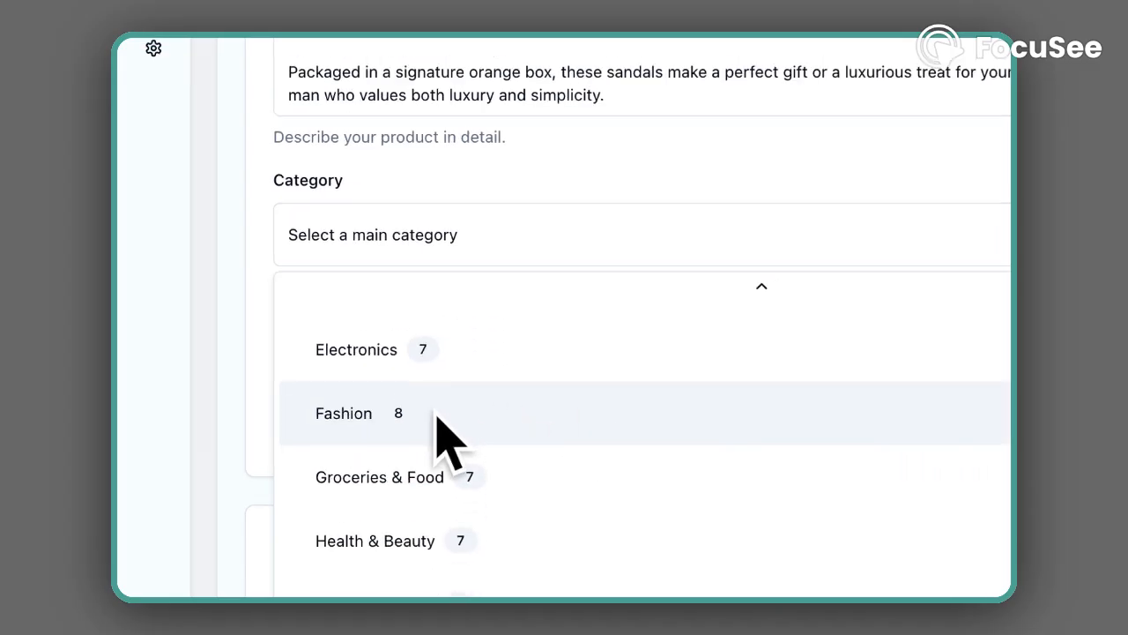
Set the product's subcategory to Footwear
scroll(584, 313, "down", 2)
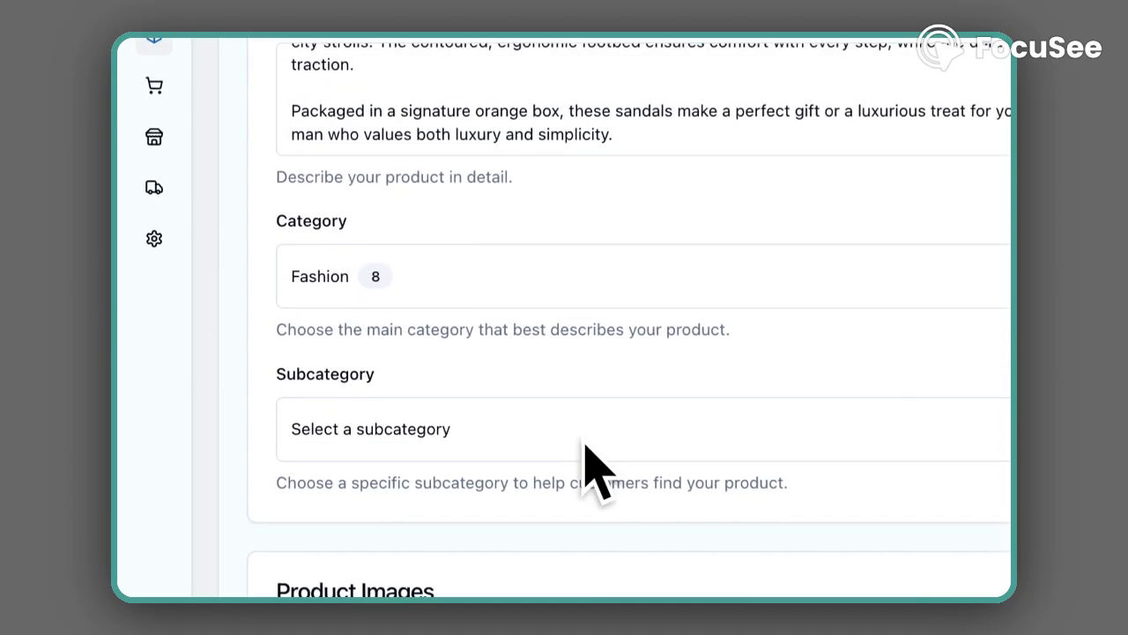
left_click(586, 445)
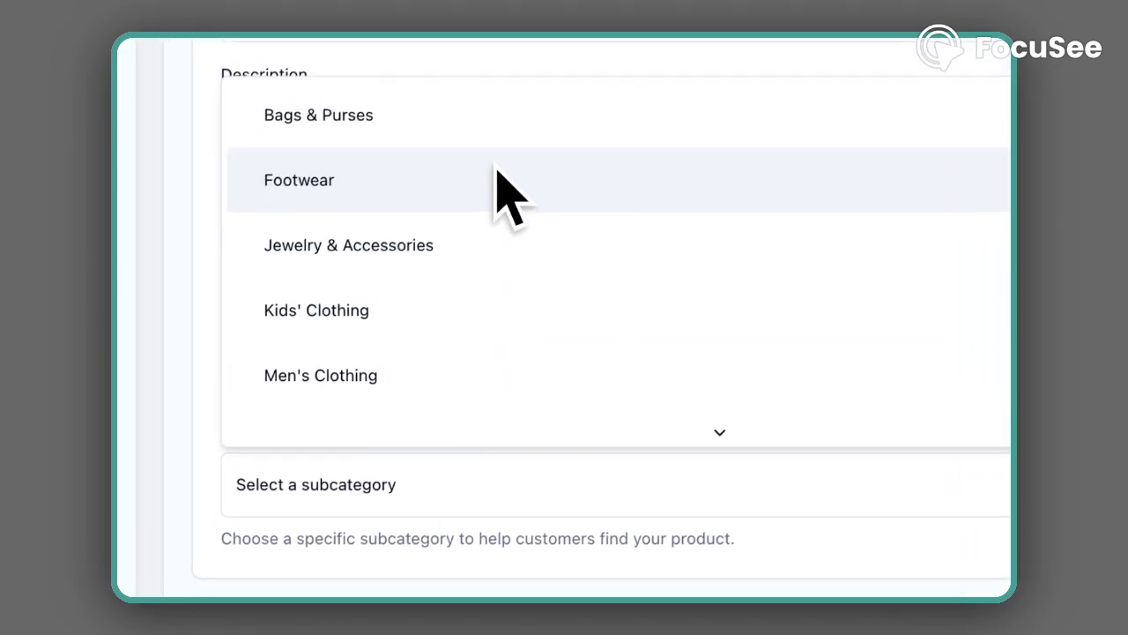
left_click(502, 189)
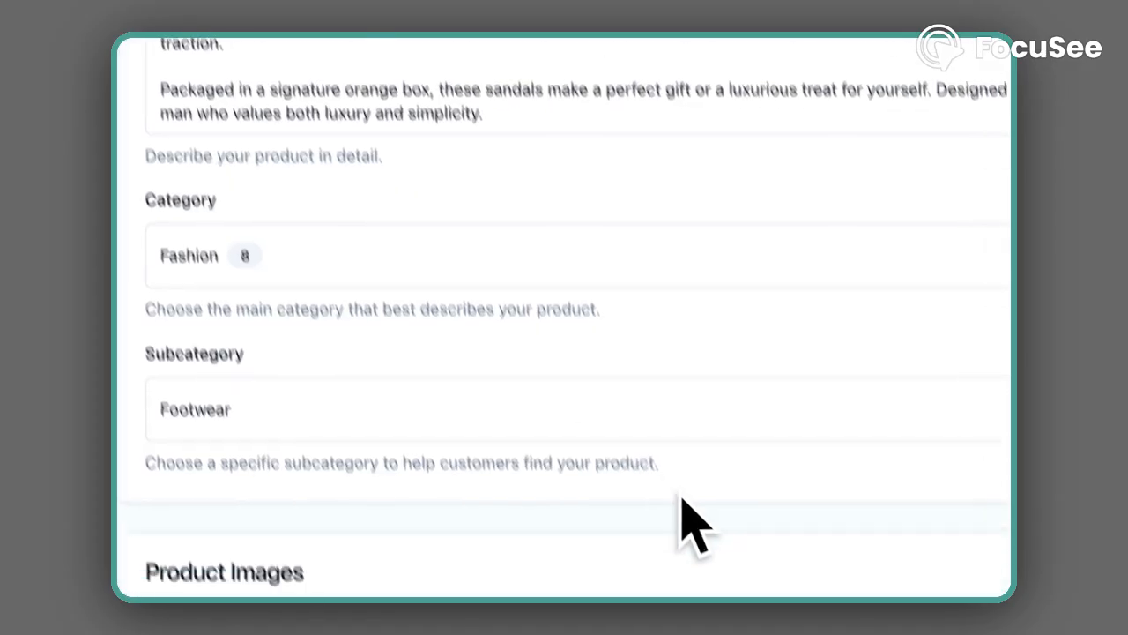
Add a variant option named Color with the values Black, Brown, Green
scroll(684, 500, "down", 3)
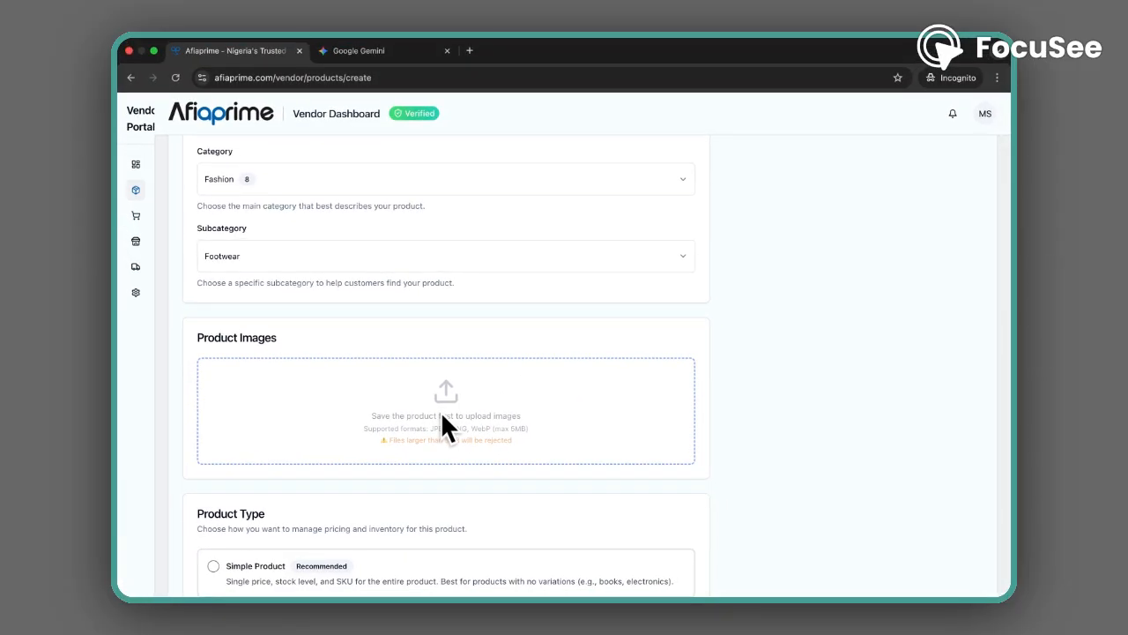
scroll(443, 420, "down", 5)
scroll(415, 406, "down", 1)
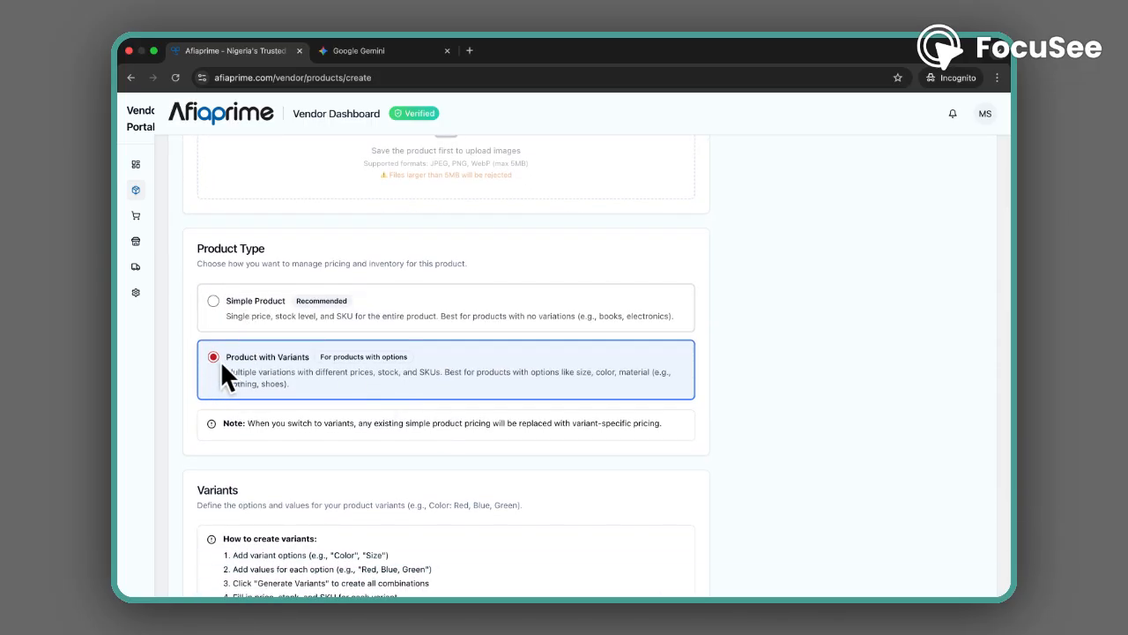
scroll(354, 411, "down", 1)
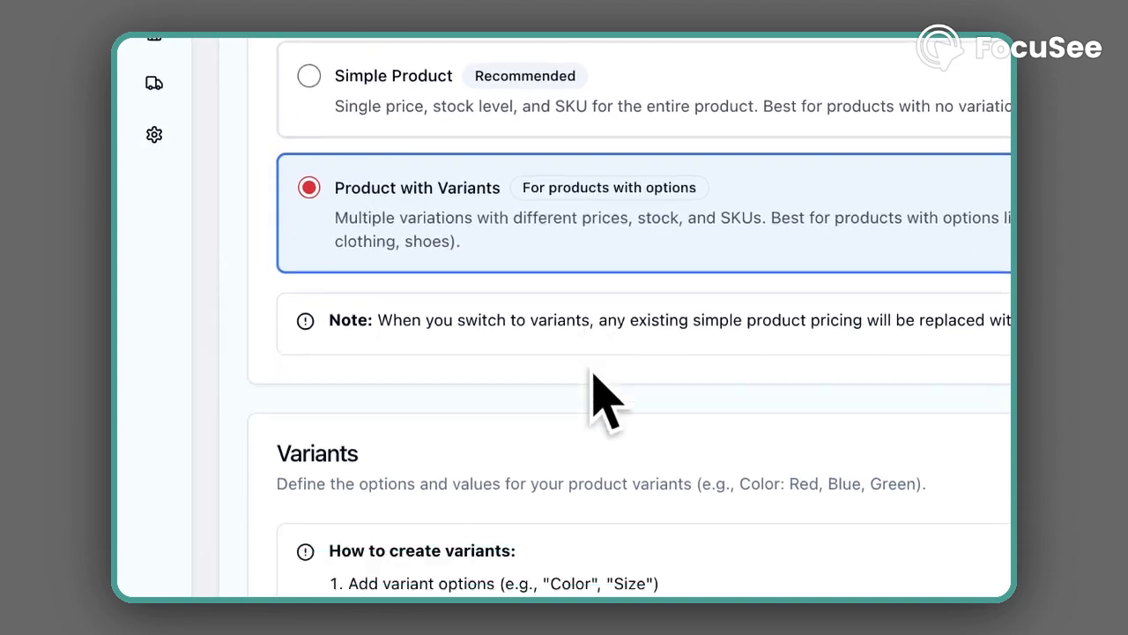
scroll(592, 373, "down", 4)
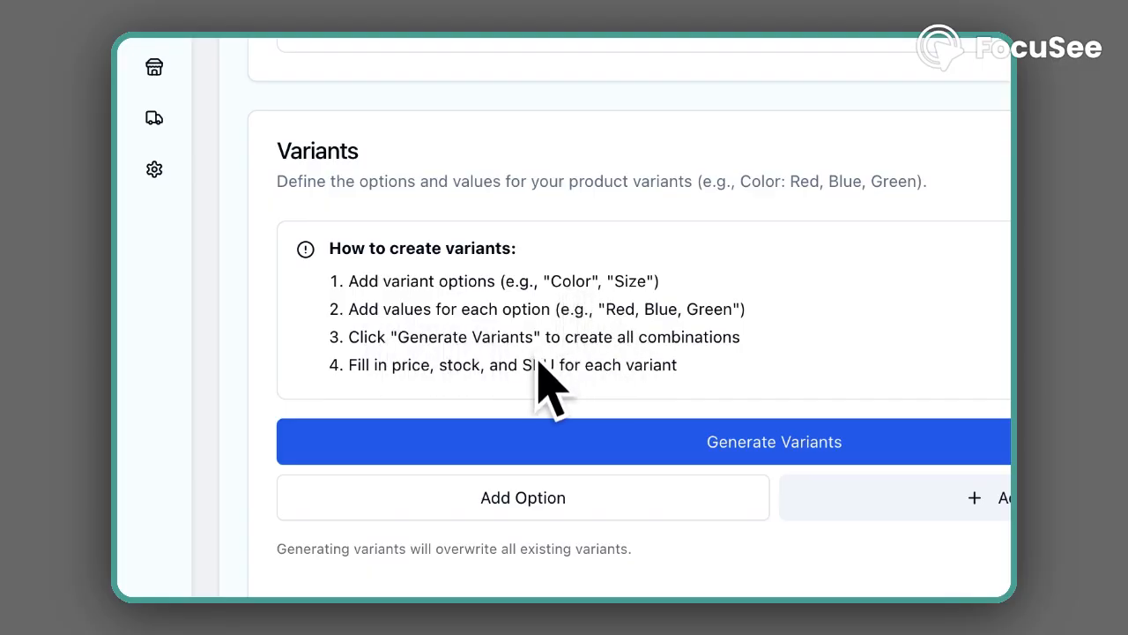
scroll(538, 359, "down", 2)
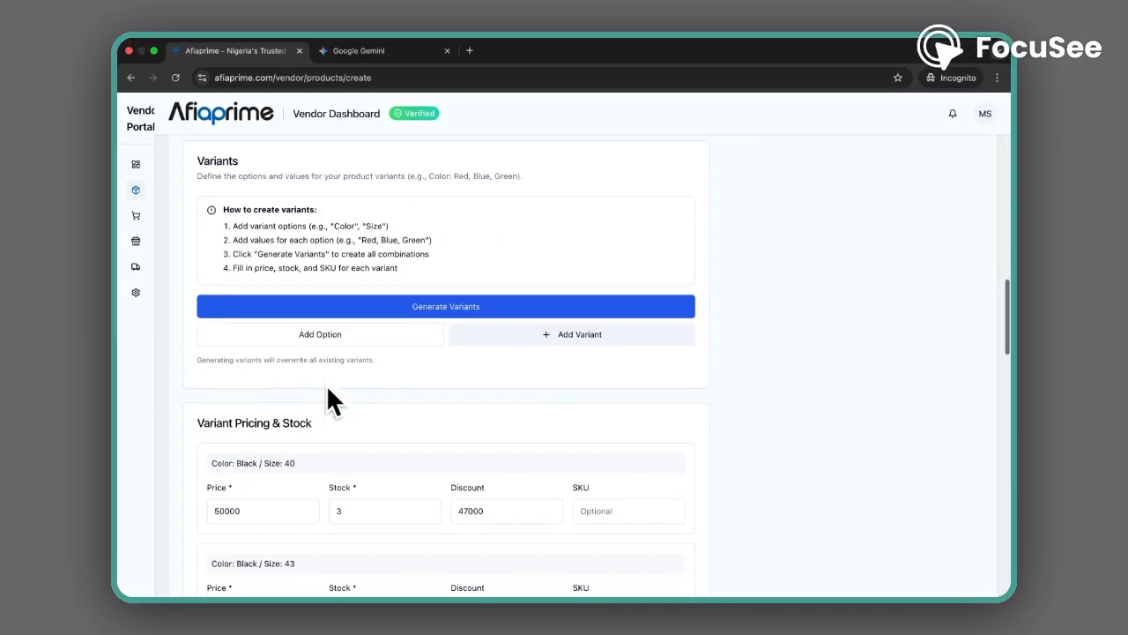
scroll(328, 388, "down", 1)
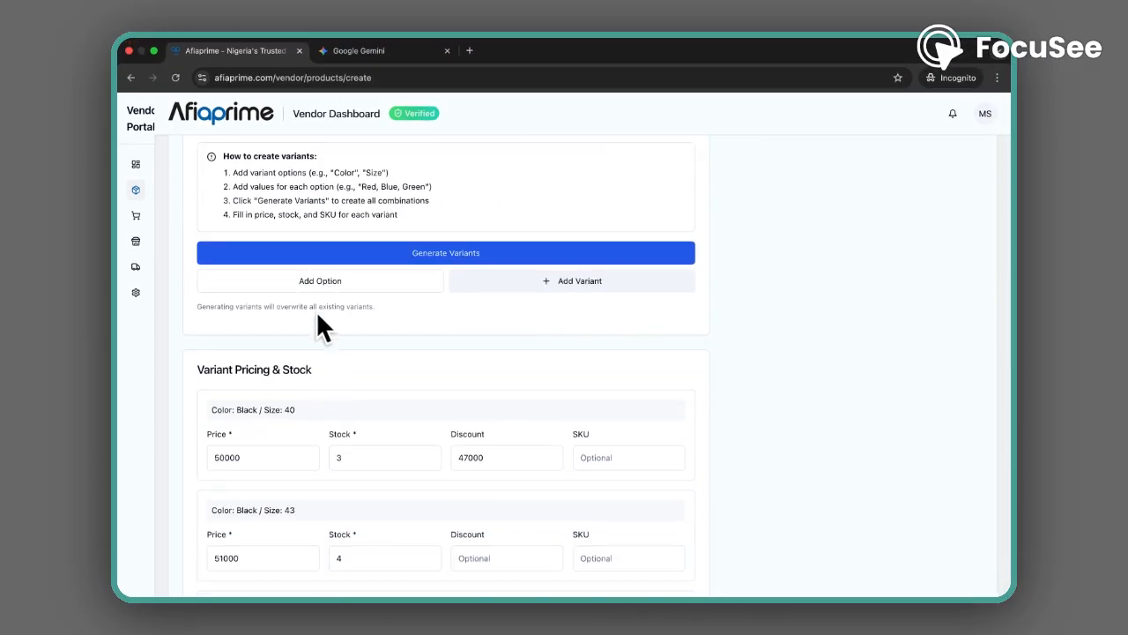
left_click(304, 283)
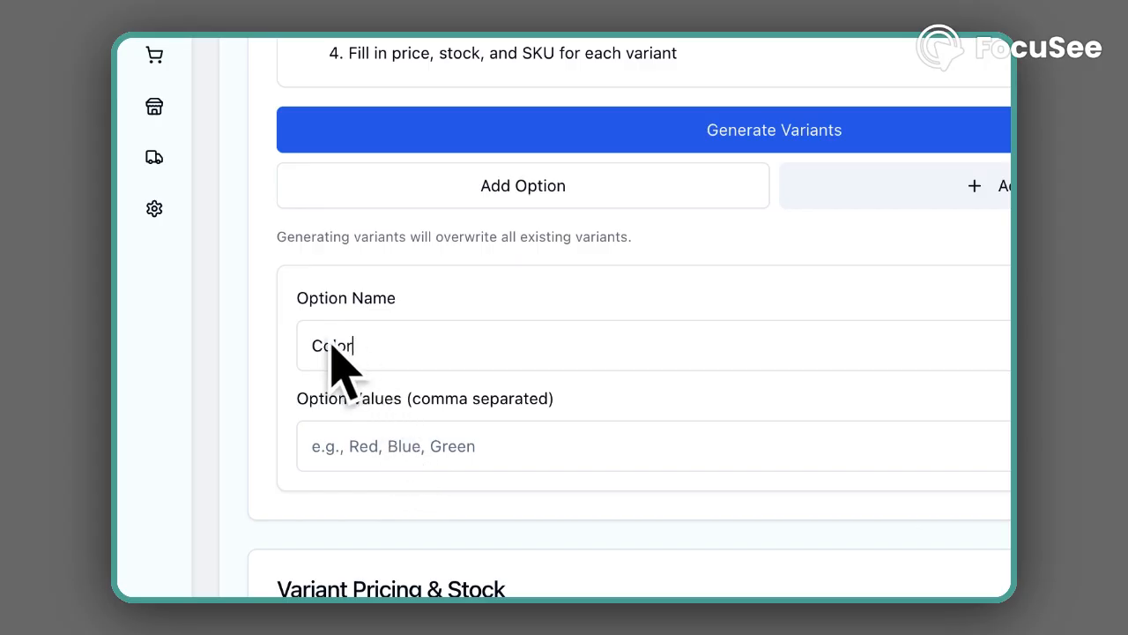
left_click(353, 438)
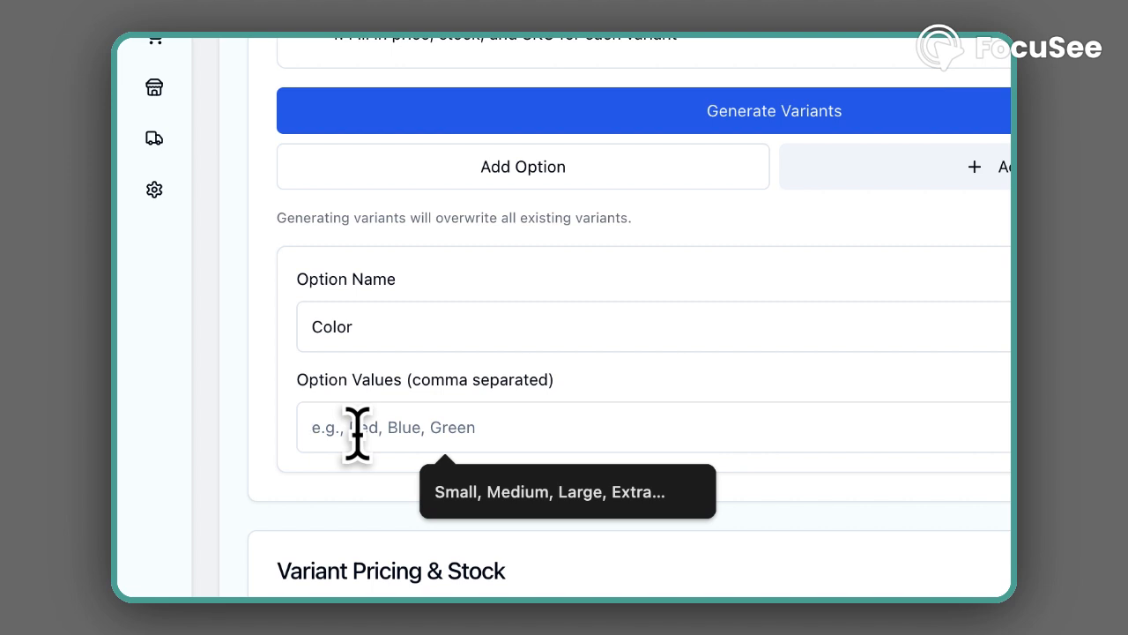
type("Black, Brown, Green")
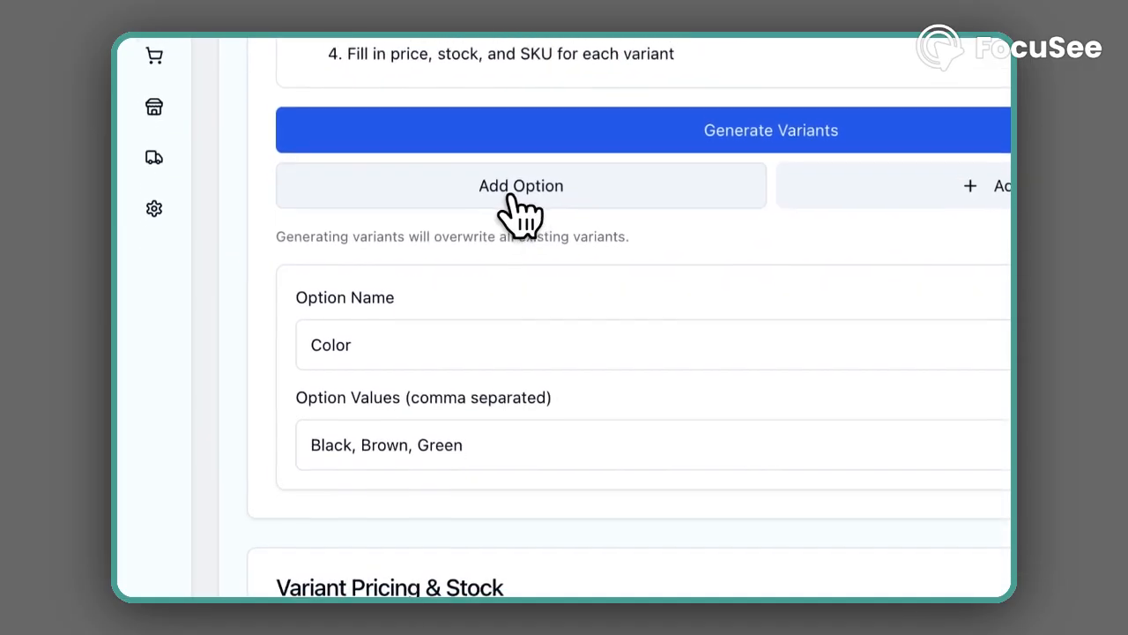
Add a second variant option named Size with the values 43, 44, 45
left_click(511, 296)
scroll(489, 427, "down", 4)
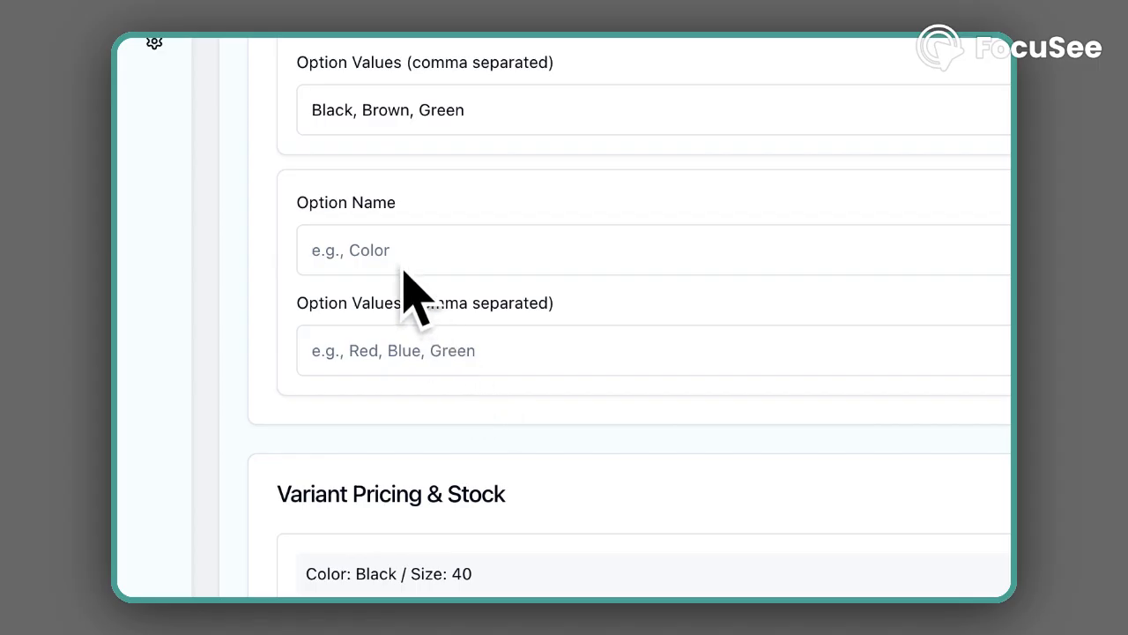
type("Size")
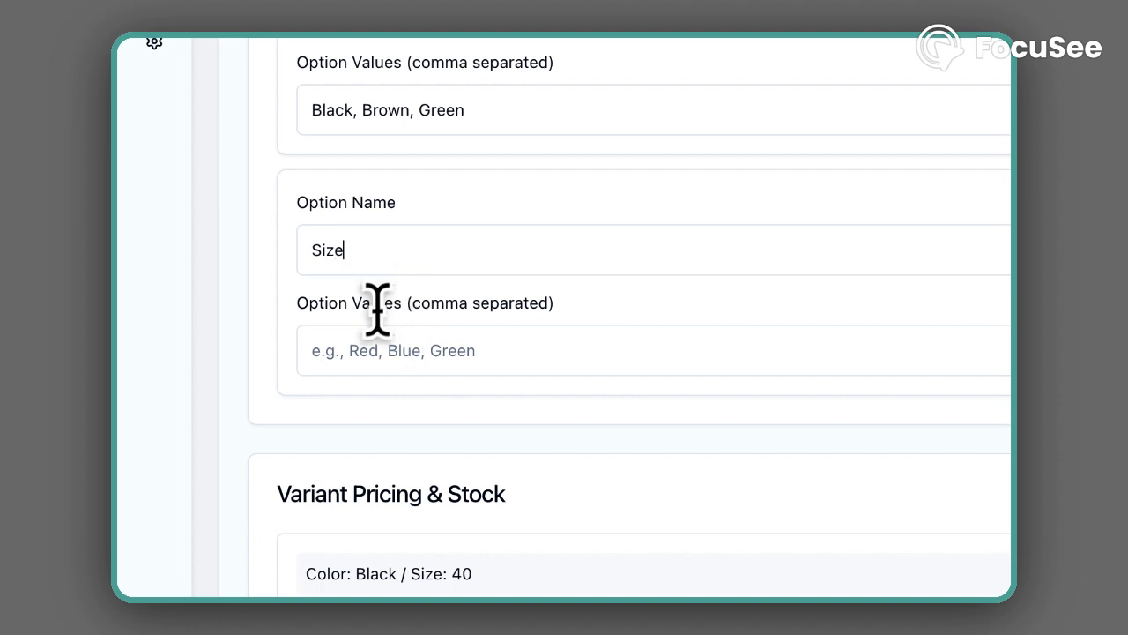
left_click(324, 351)
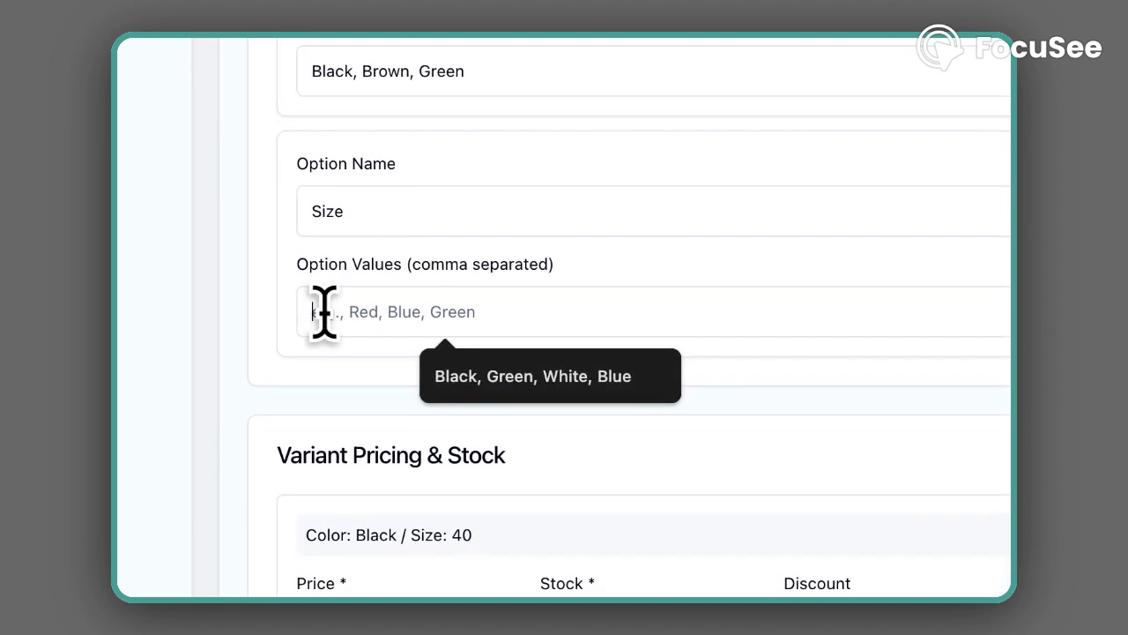
type("43, 44, 45")
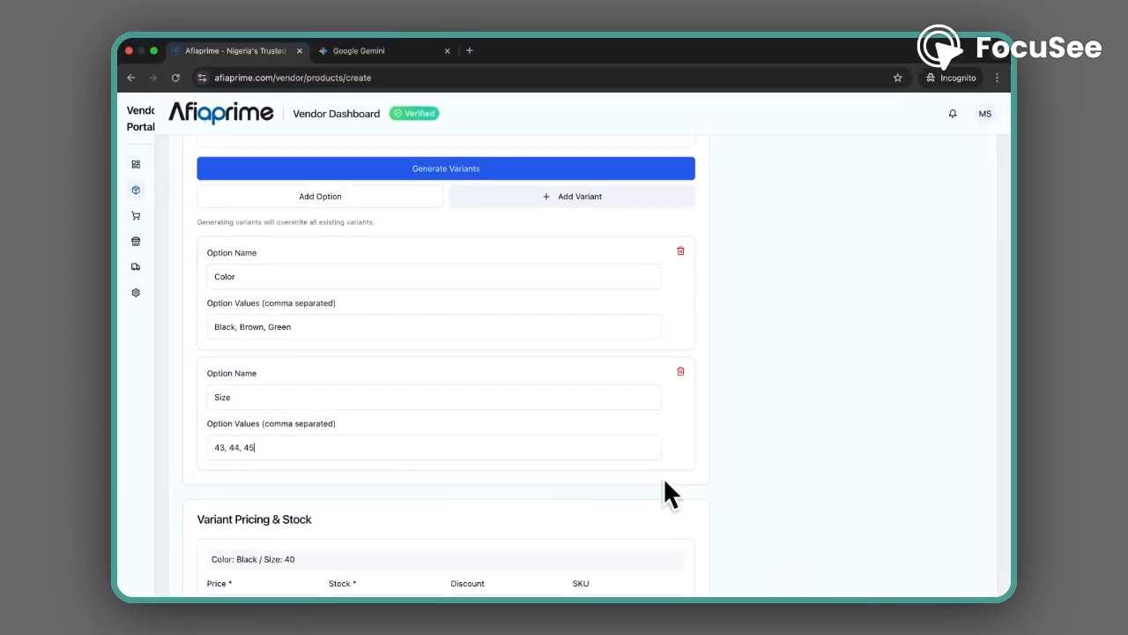
Generate the variants from the Color and Size options, overwriting all existing variants
scroll(666, 494, "down", 3)
scroll(665, 494, "up", 3)
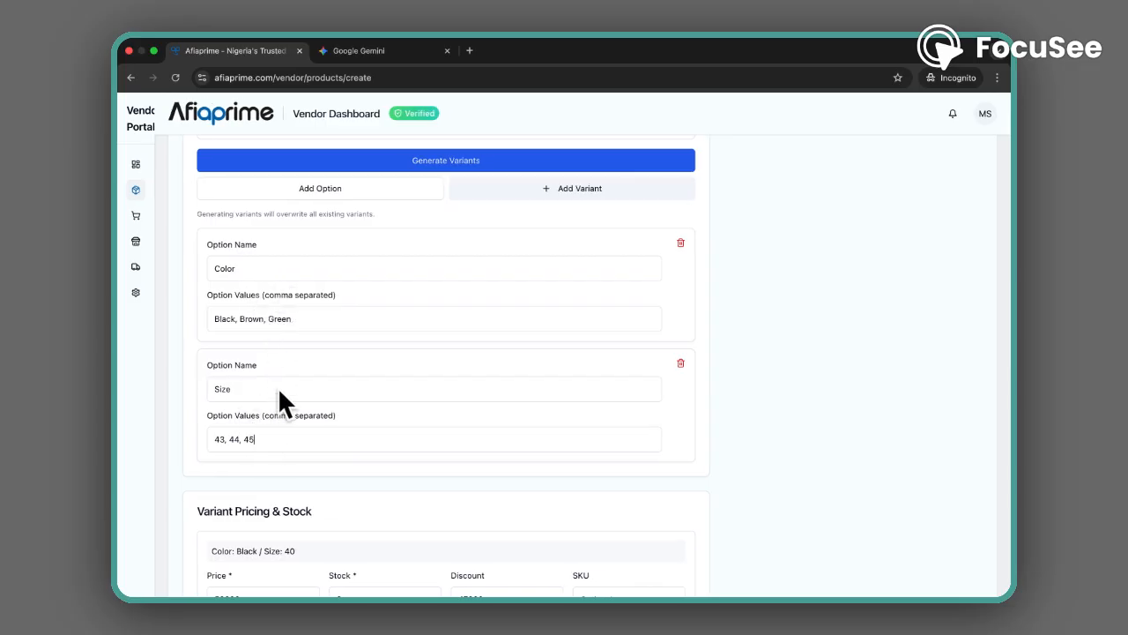
scroll(355, 253, "up", 2)
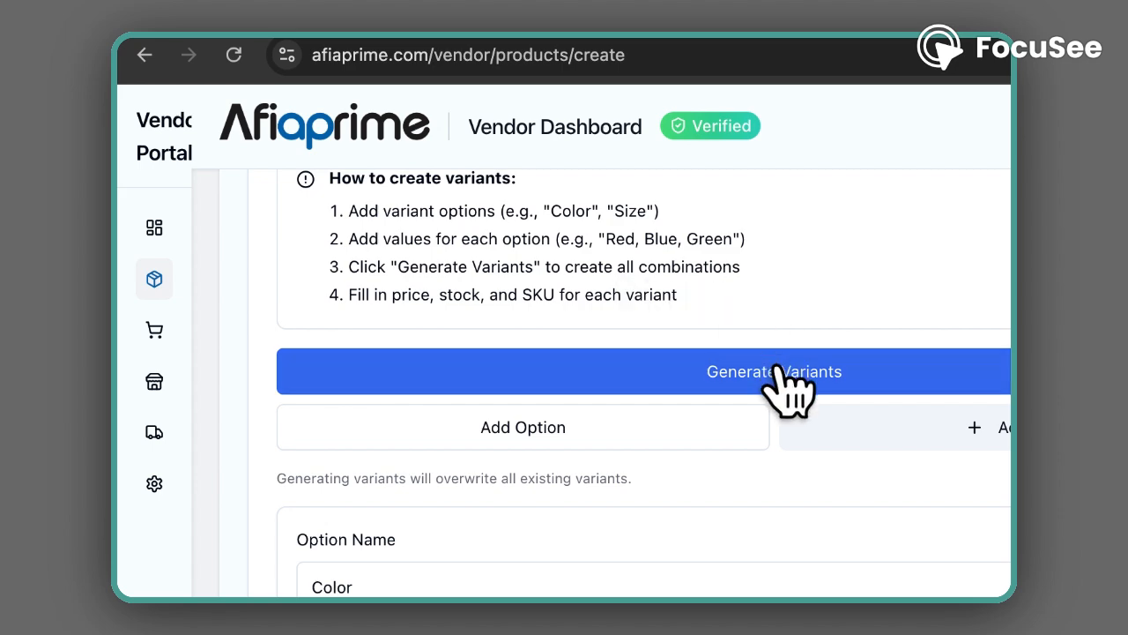
left_click(778, 369)
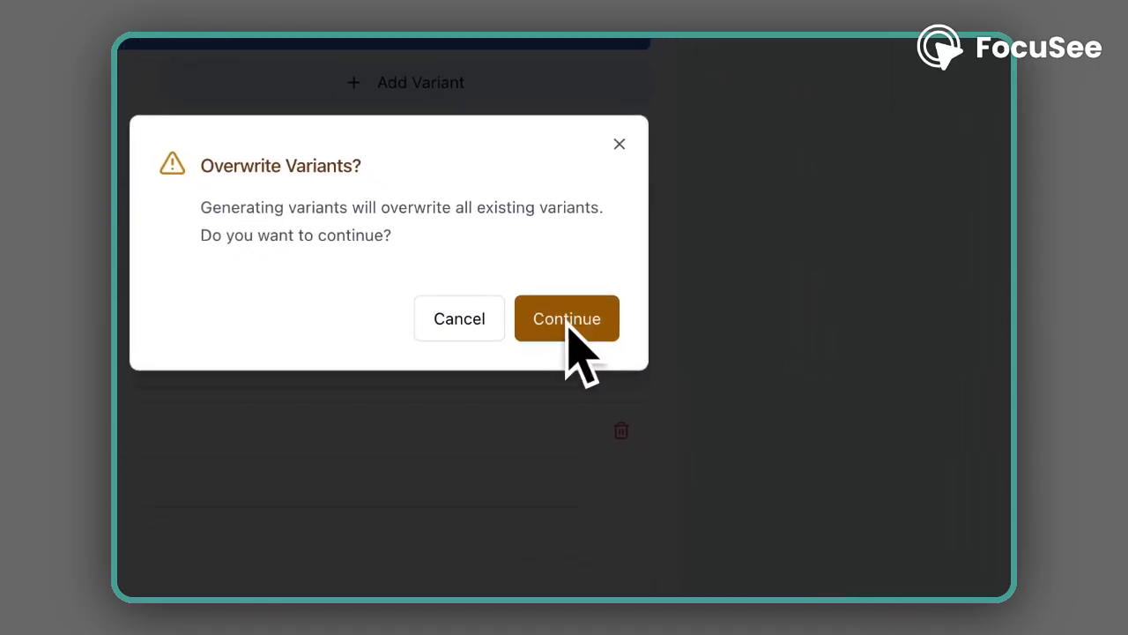
left_click(574, 326)
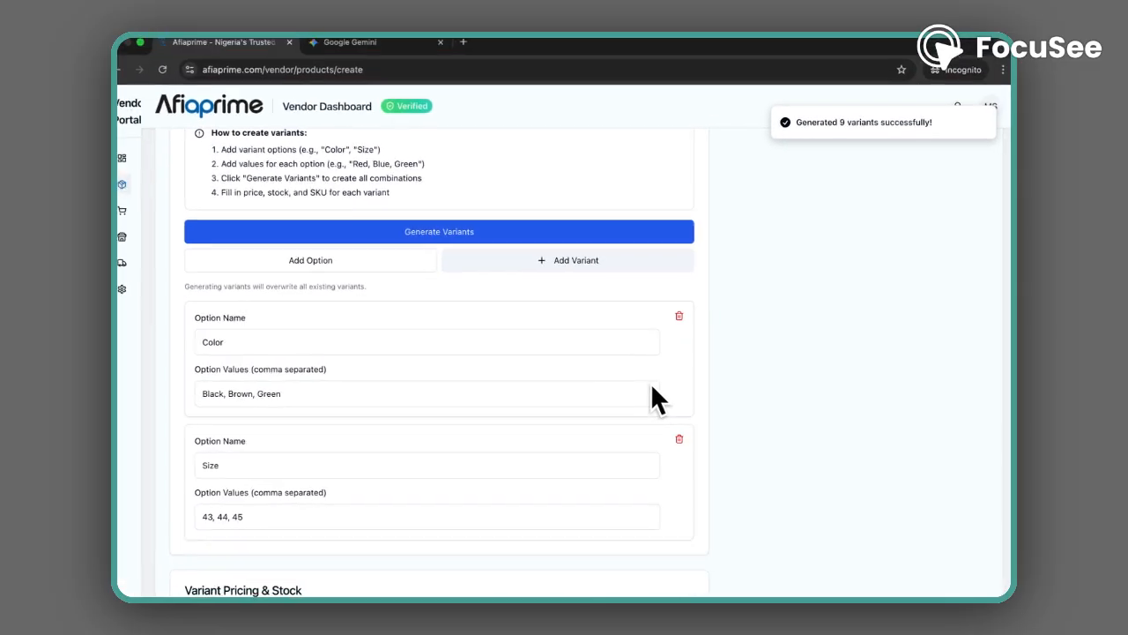
Set the Black / Size 43 variant's price to 48000, stock to 4 and discount to 46000
scroll(641, 388, "down", 3)
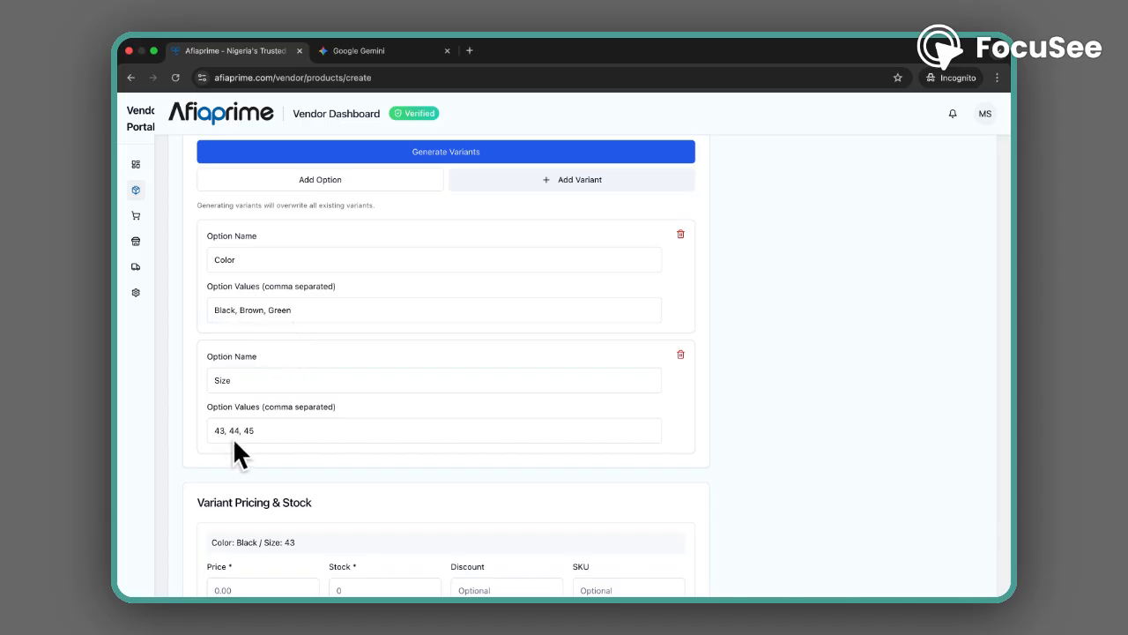
scroll(280, 452, "down", 5)
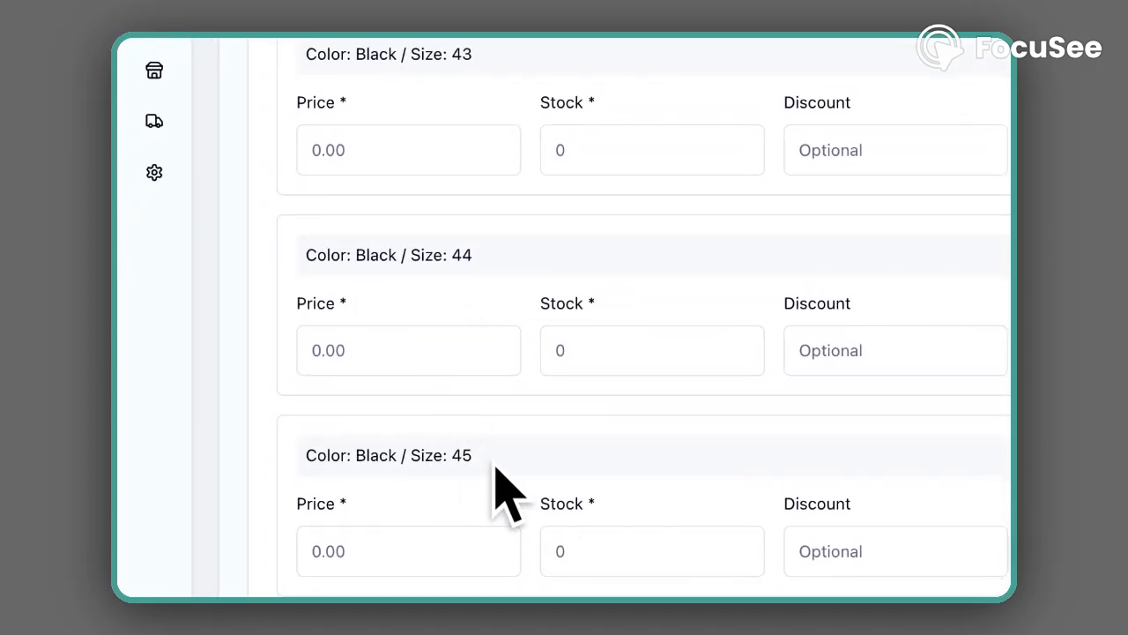
left_click(353, 152)
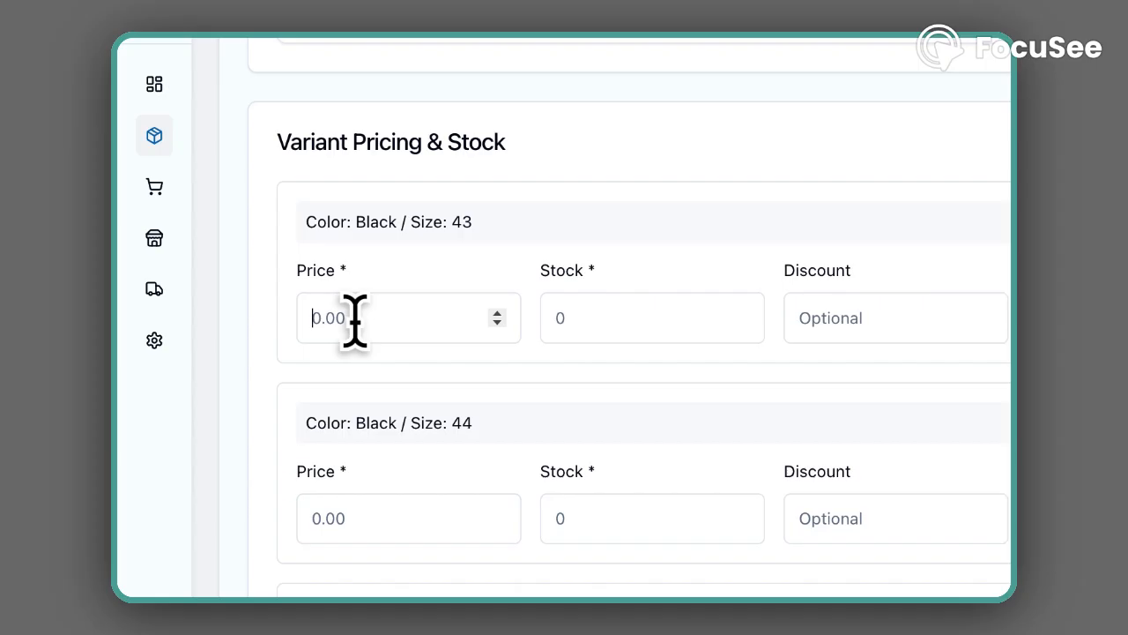
type("48000")
left_click(526, 315)
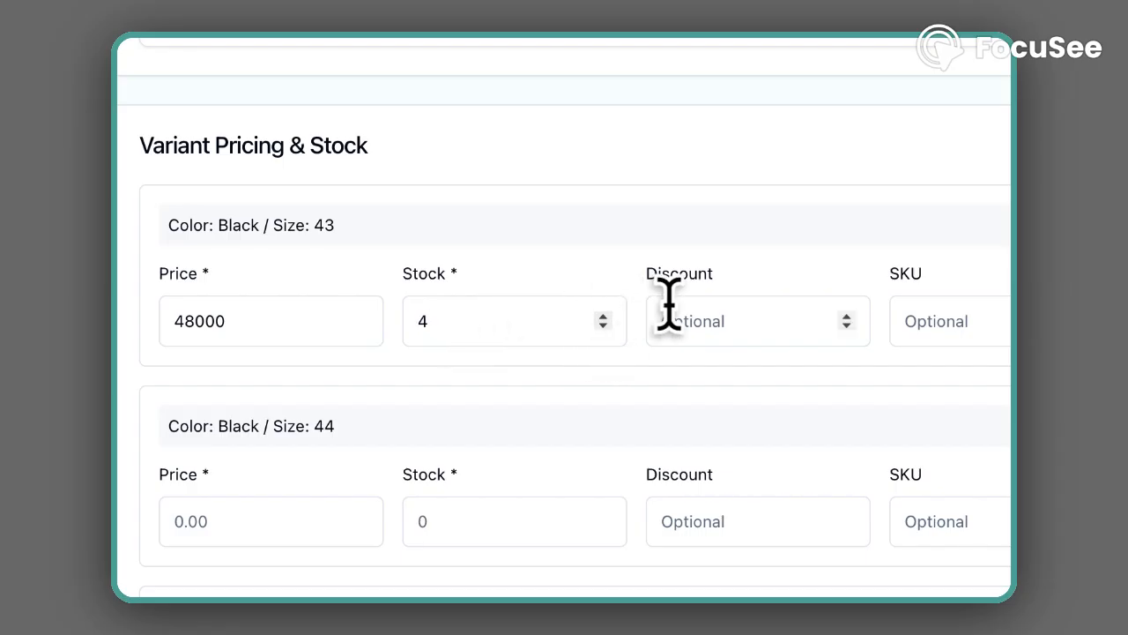
left_click(723, 322)
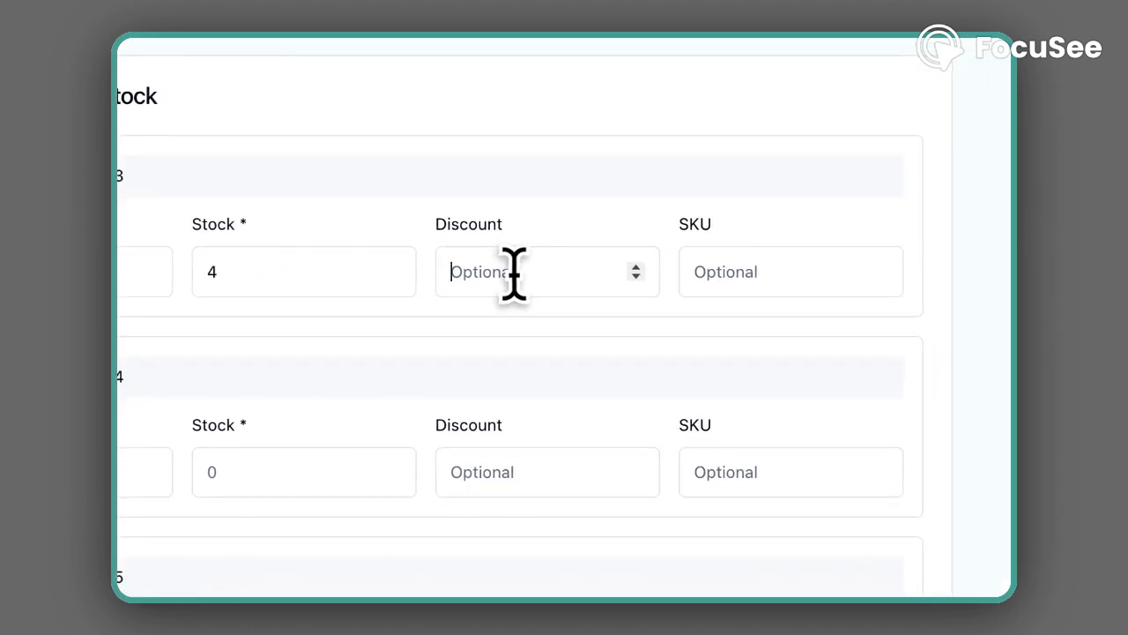
type("46000")
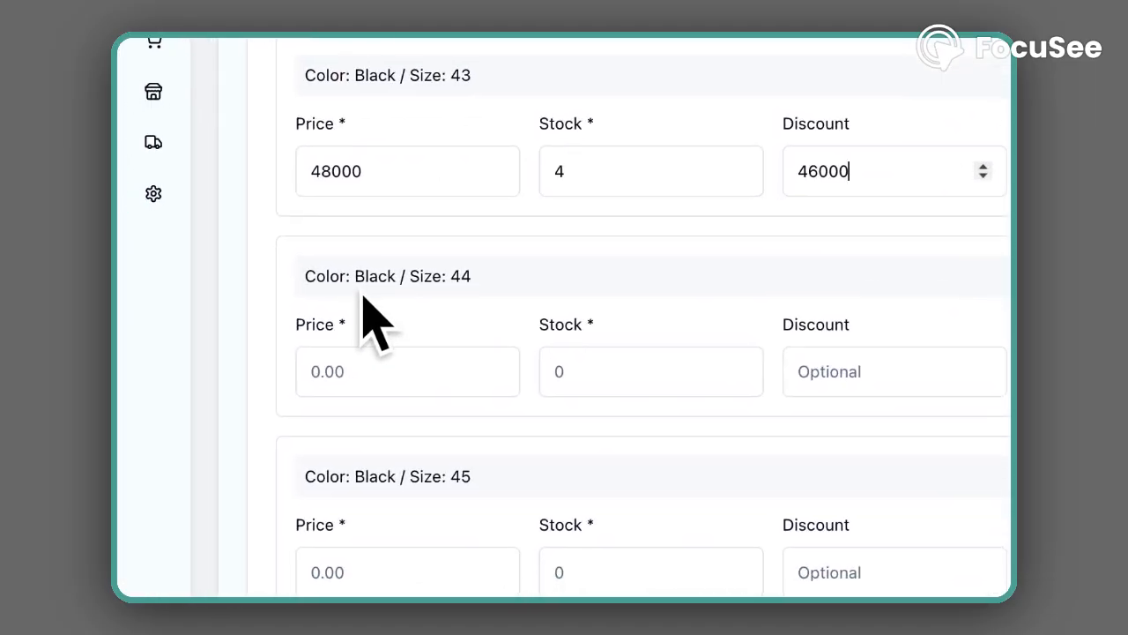
Set the Black / Size 44 variant's price to 48000 and its stock to 5
left_click(404, 370)
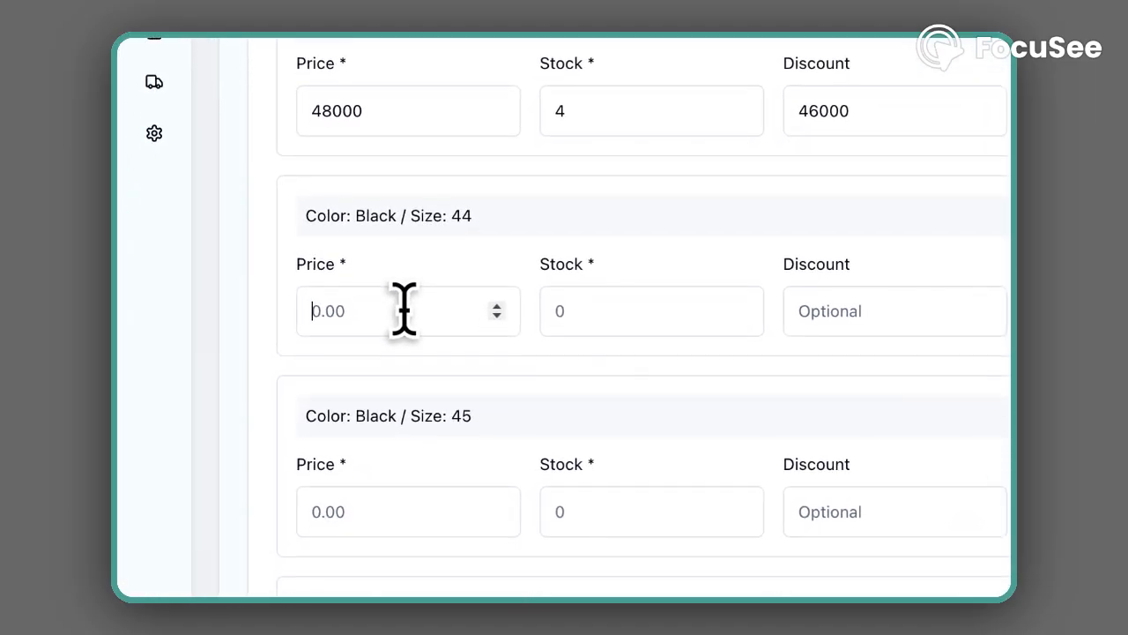
type("48")
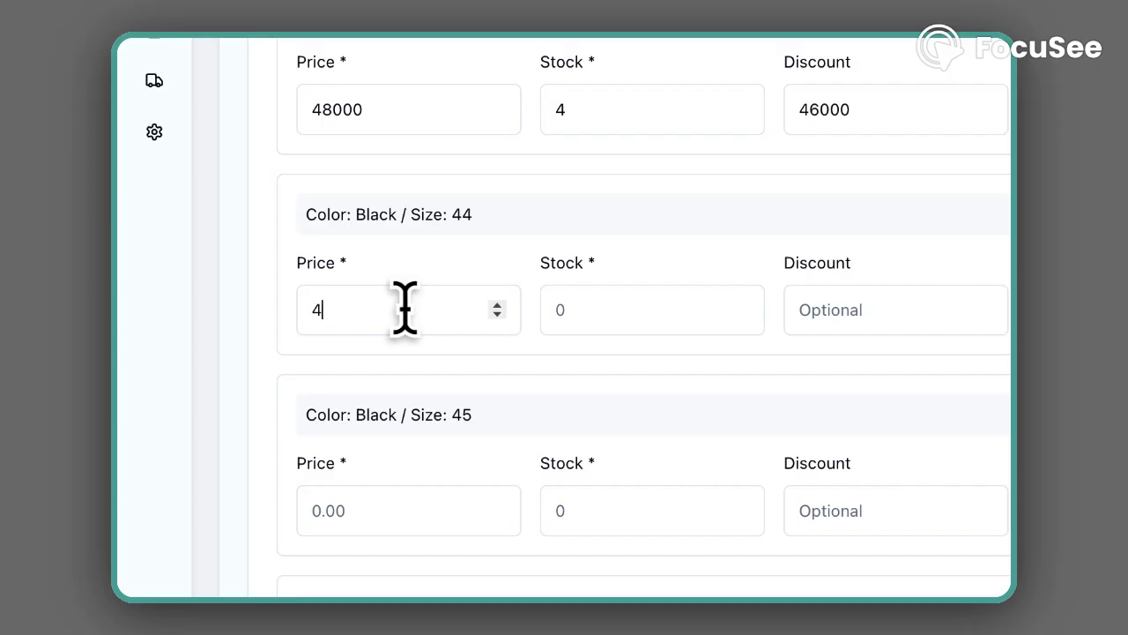
type("000")
left_click(627, 314)
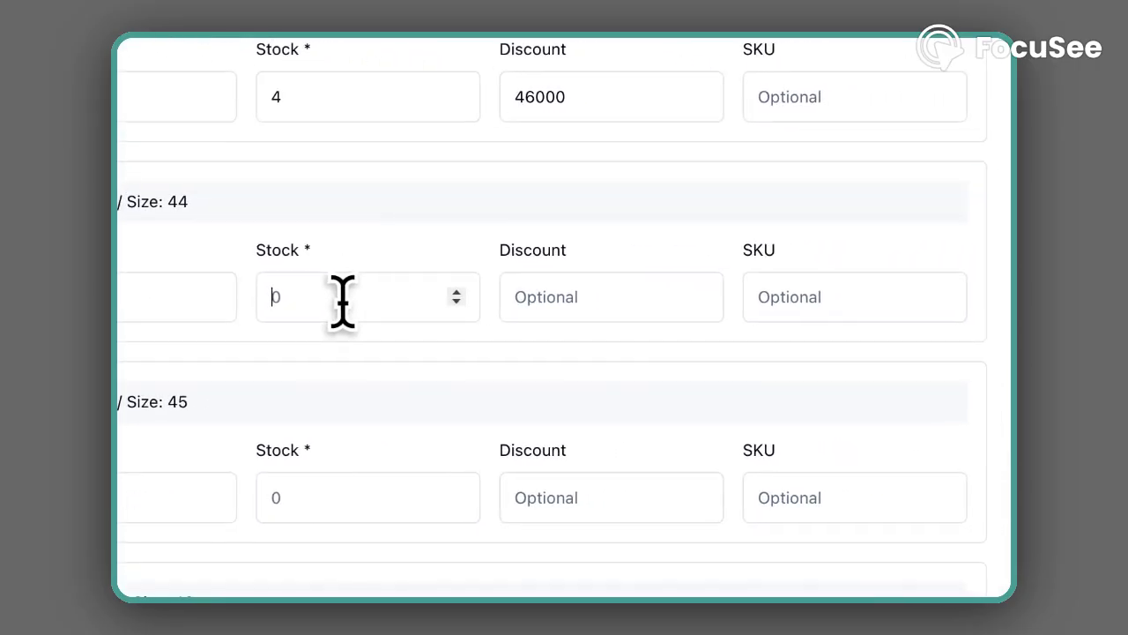
type("5")
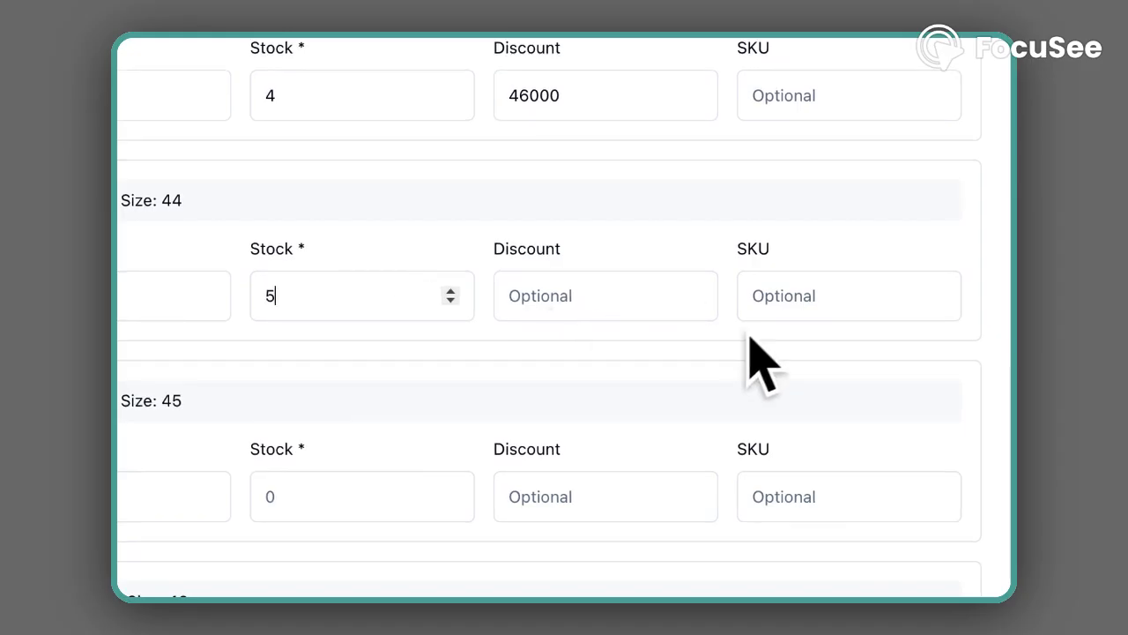
Set the Black / Size 45 variant's price to 50000 and its stock to 5
scroll(472, 385, "down", 3)
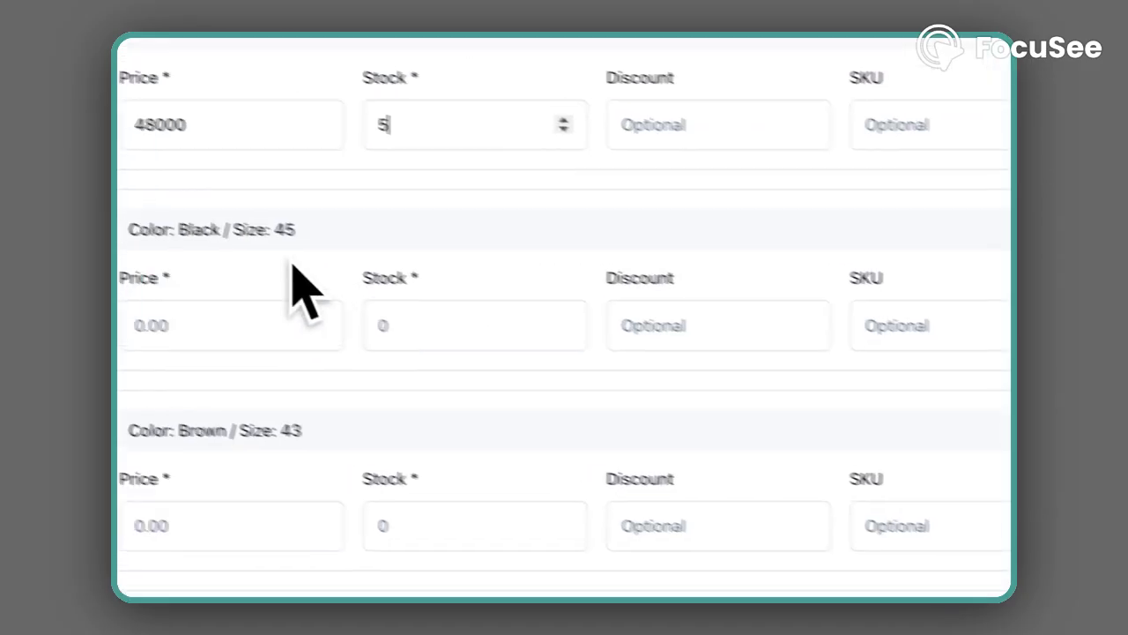
left_click(58, 307)
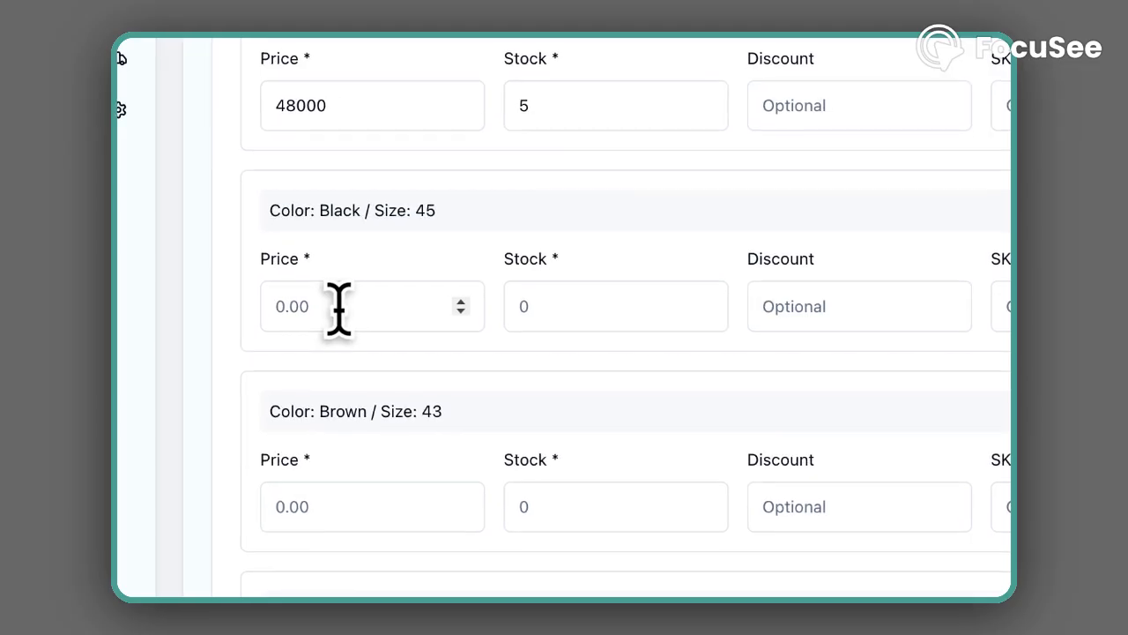
type("50000")
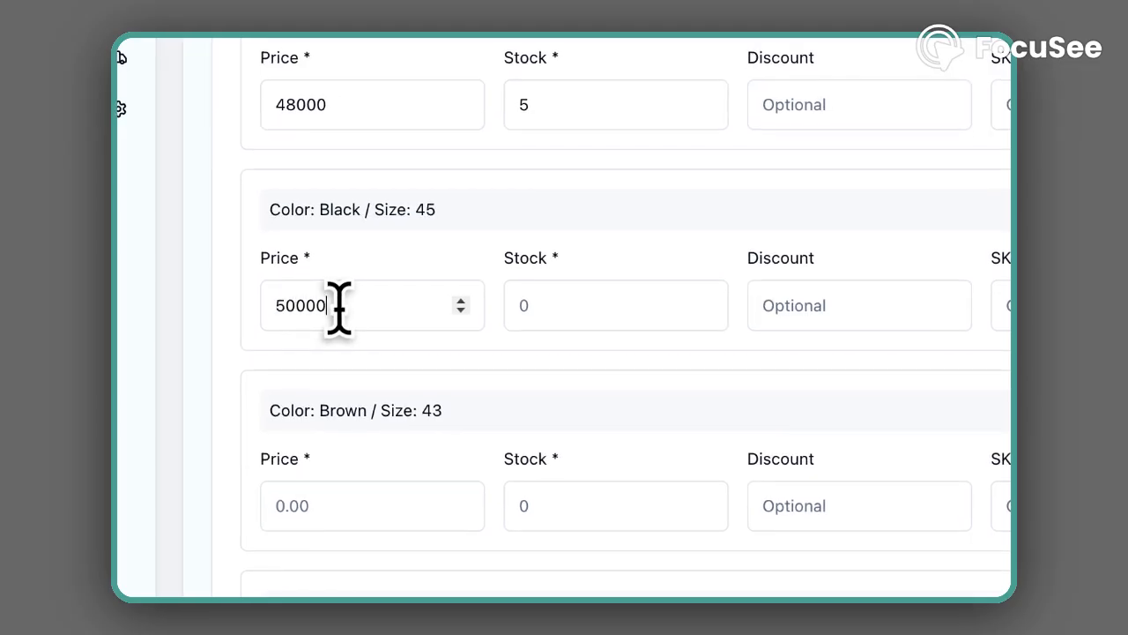
left_click(559, 305)
type("5")
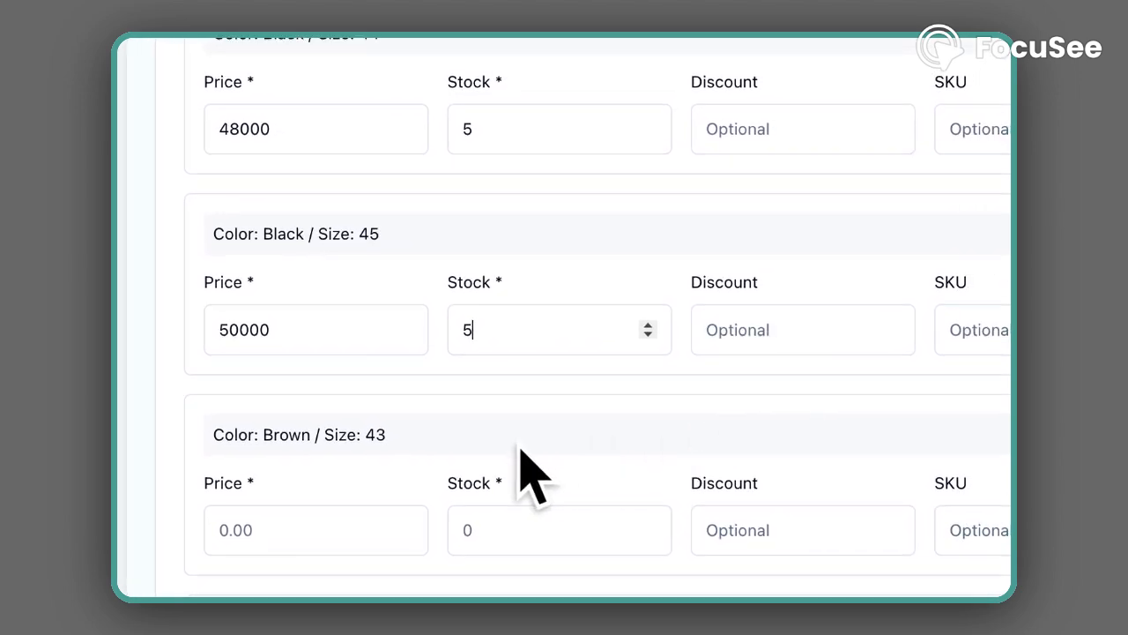
Set the Brown / Size 43 variant's price to 45000 and its stock to 0
scroll(529, 473, "down", 3)
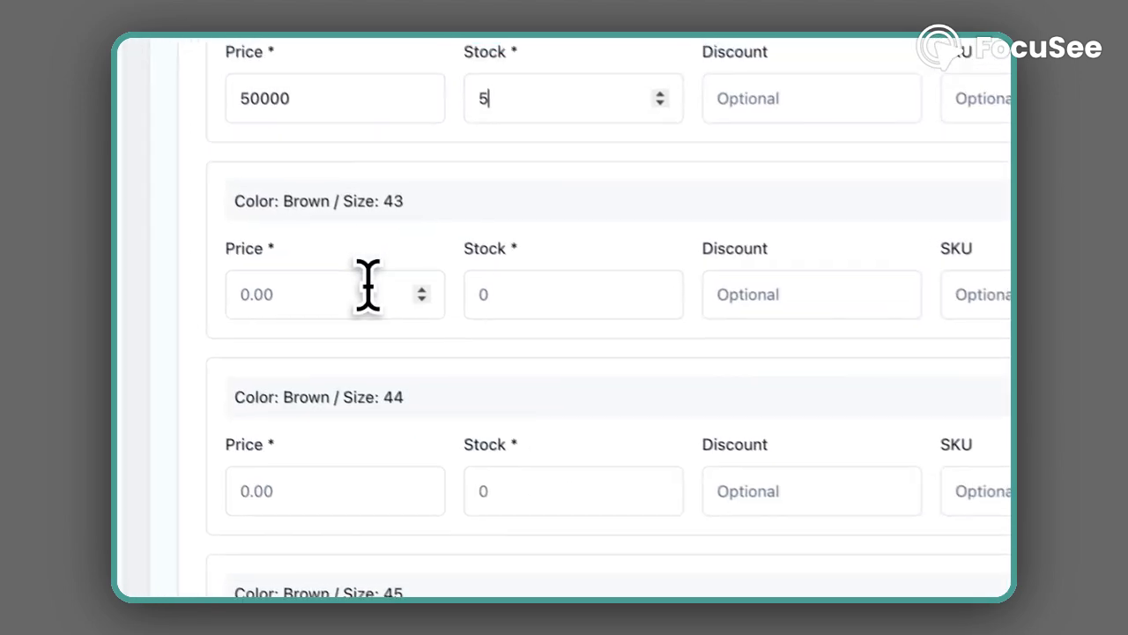
left_click(368, 285)
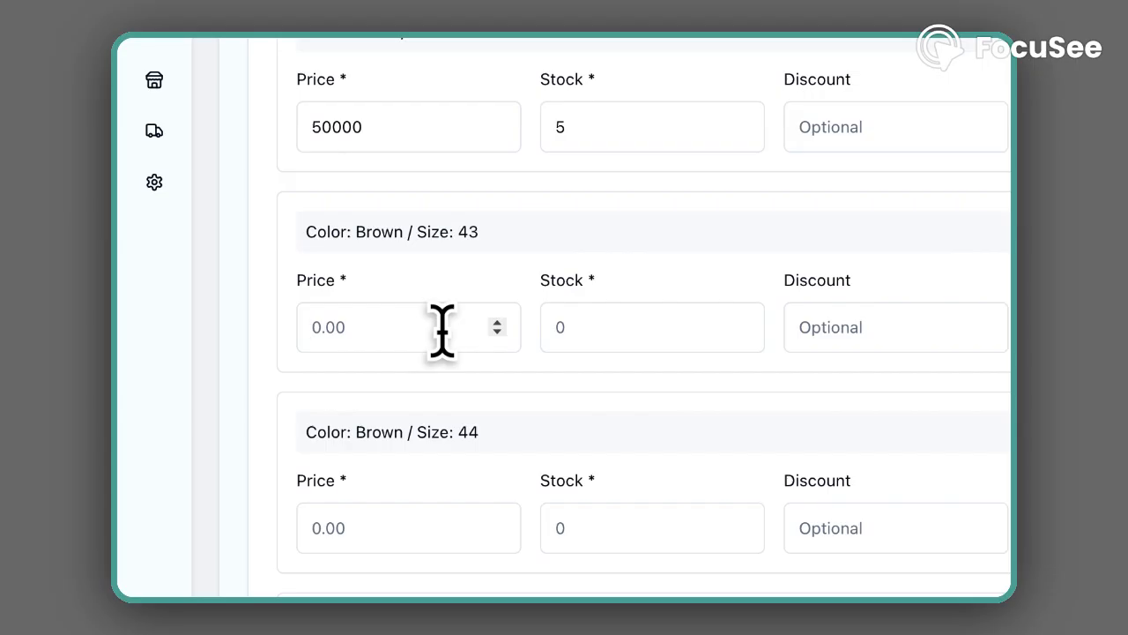
type("45000")
left_click(585, 322)
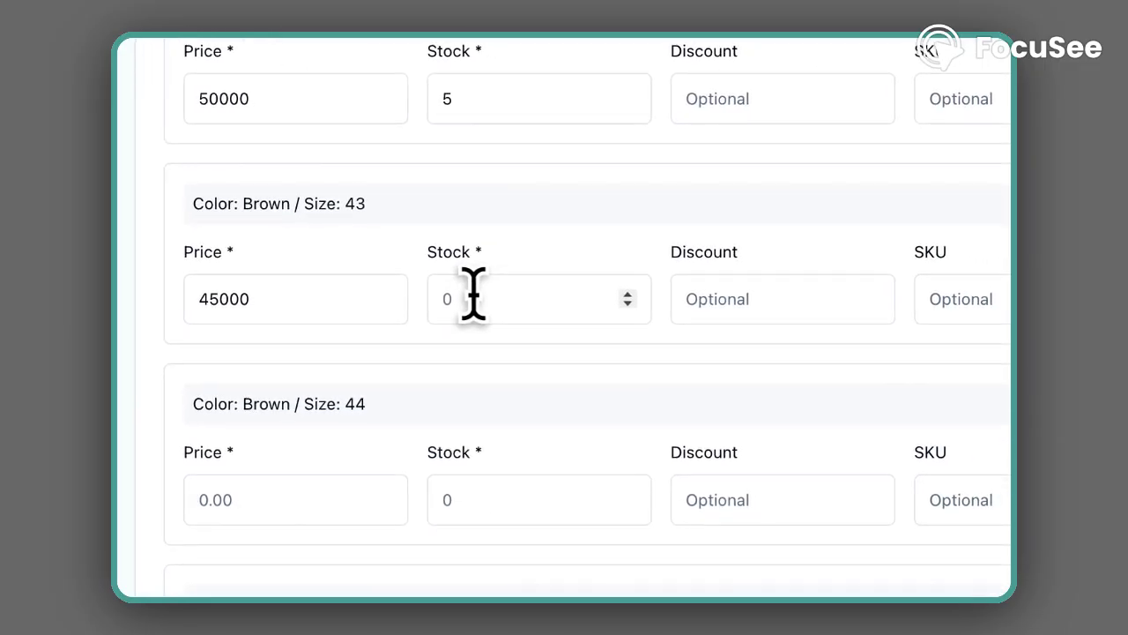
type("0")
Set the Brown / Size 44 variant's price to 45000 and its stock to 4
scroll(764, 392, "down", 5)
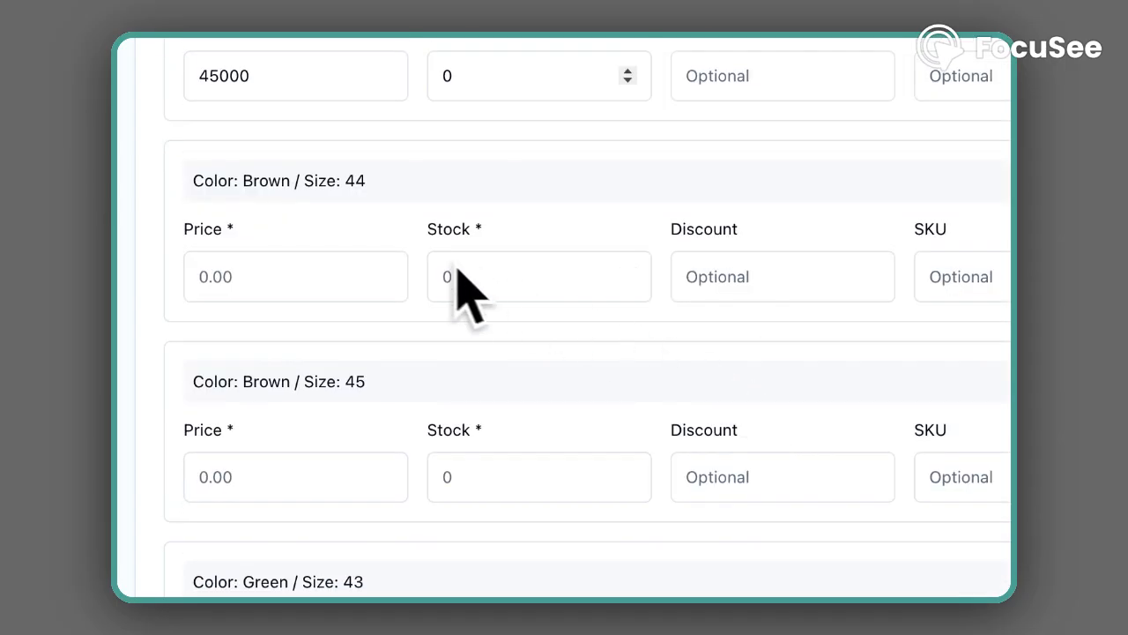
left_click(282, 279)
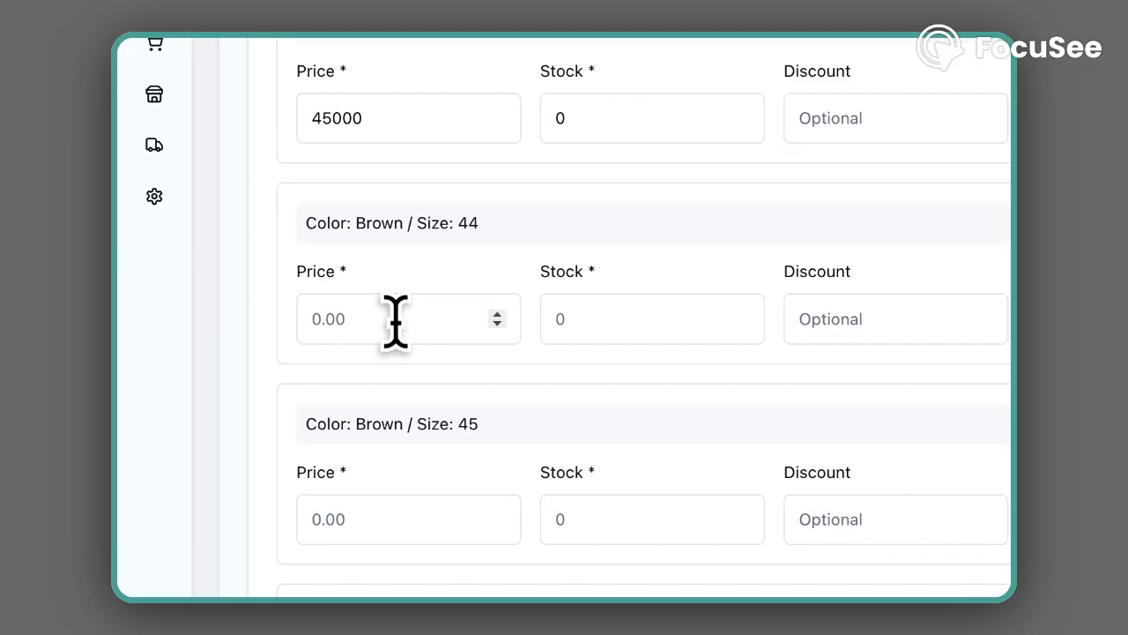
type("45000")
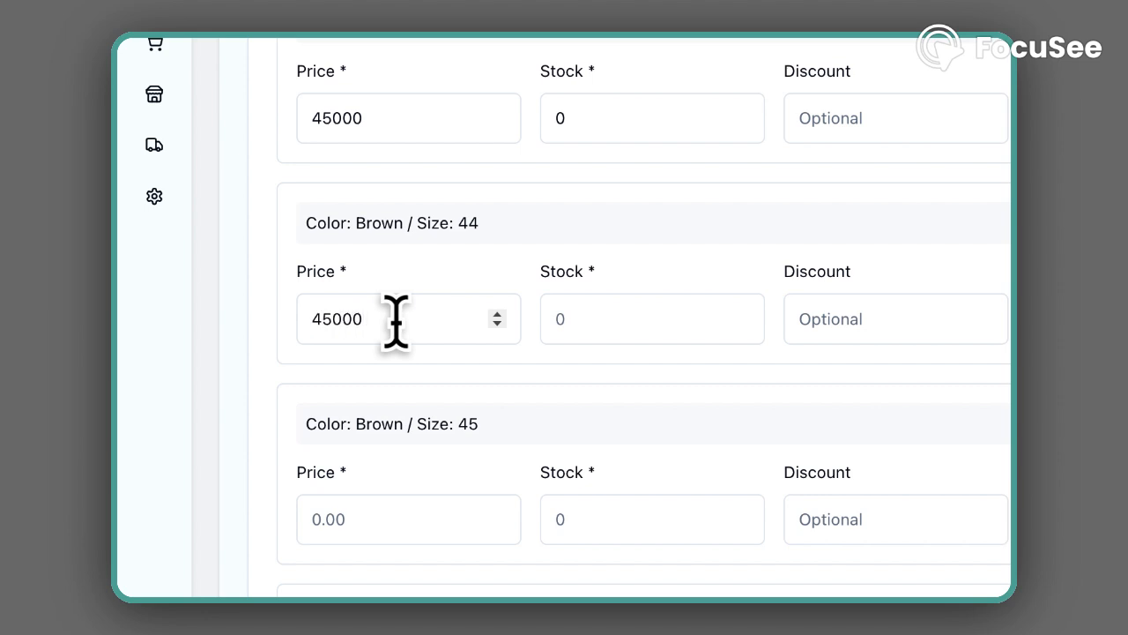
left_click(593, 314)
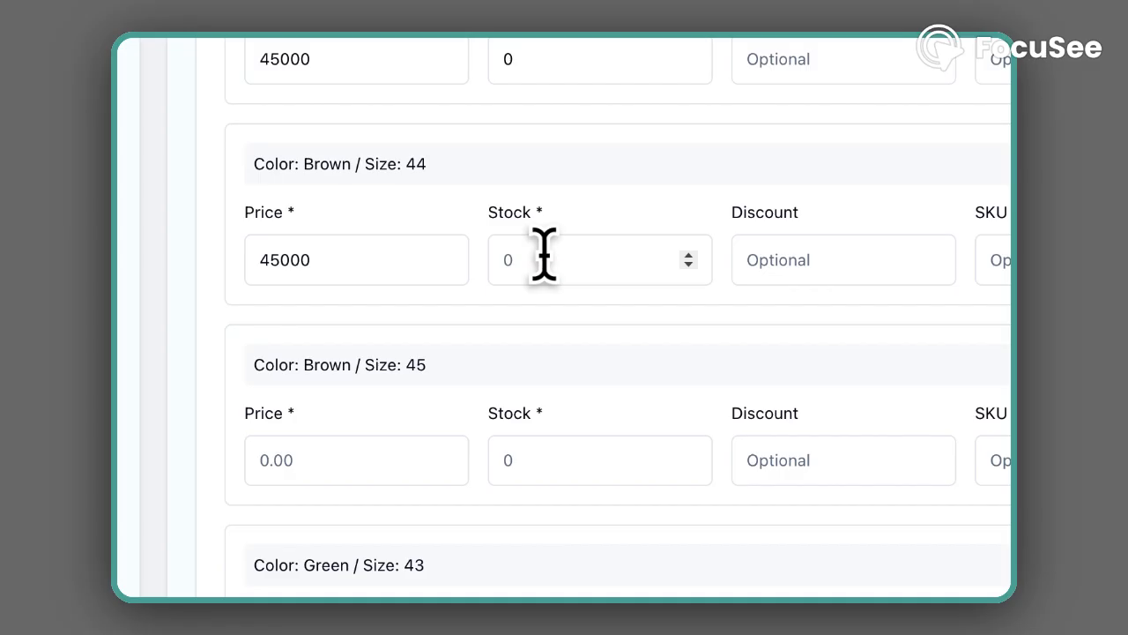
type("4")
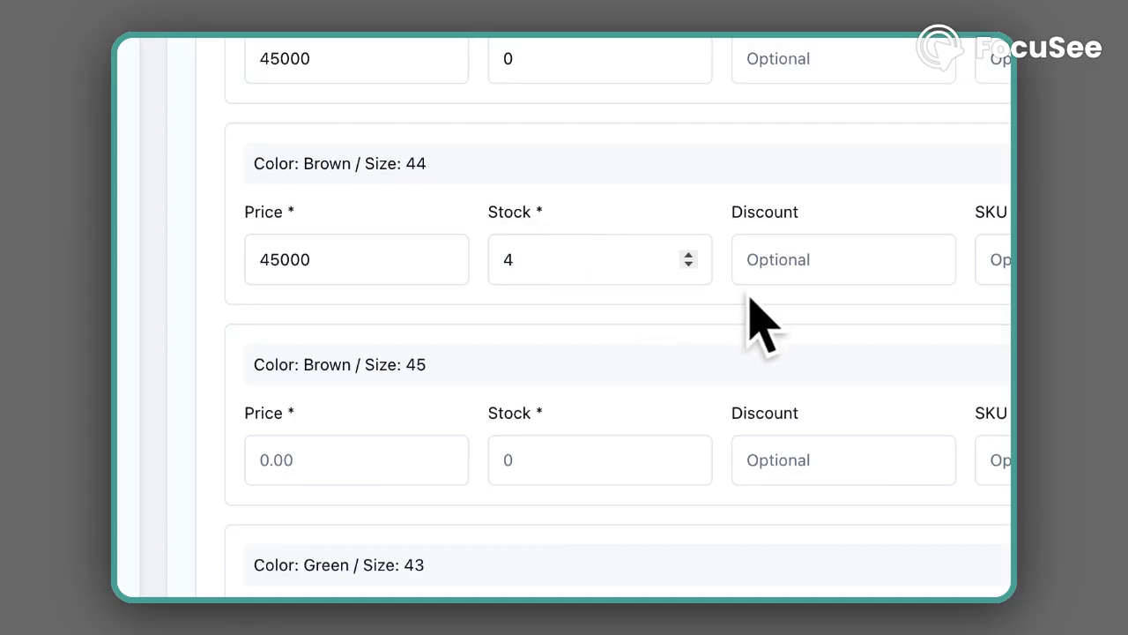
Set the Brown / Size 45 variant's price to 48000, its stock to 6 and its discount to 46999.97
scroll(520, 414, "down", 5)
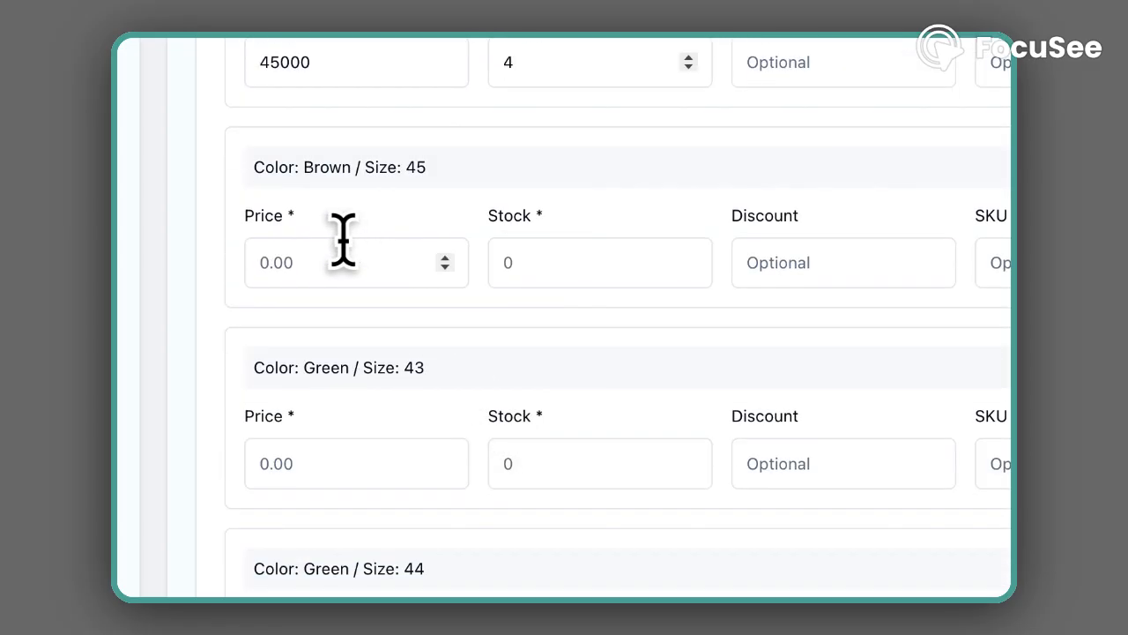
left_click(344, 247)
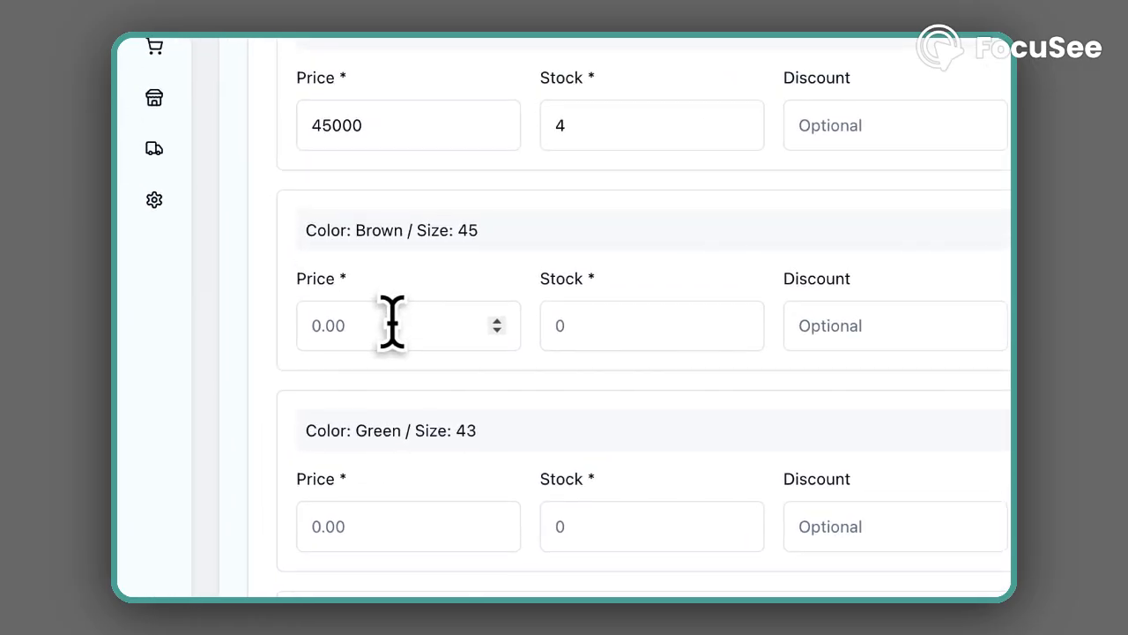
type("5")
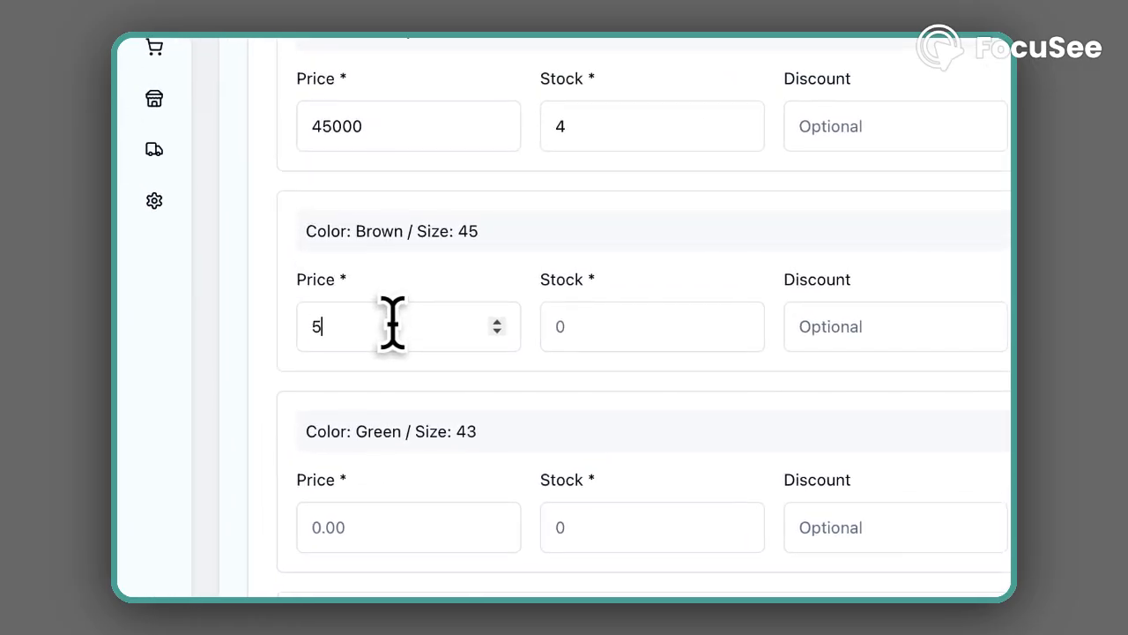
key("BackSpace")
key("BackSpace")
type("4")
left_click(581, 324)
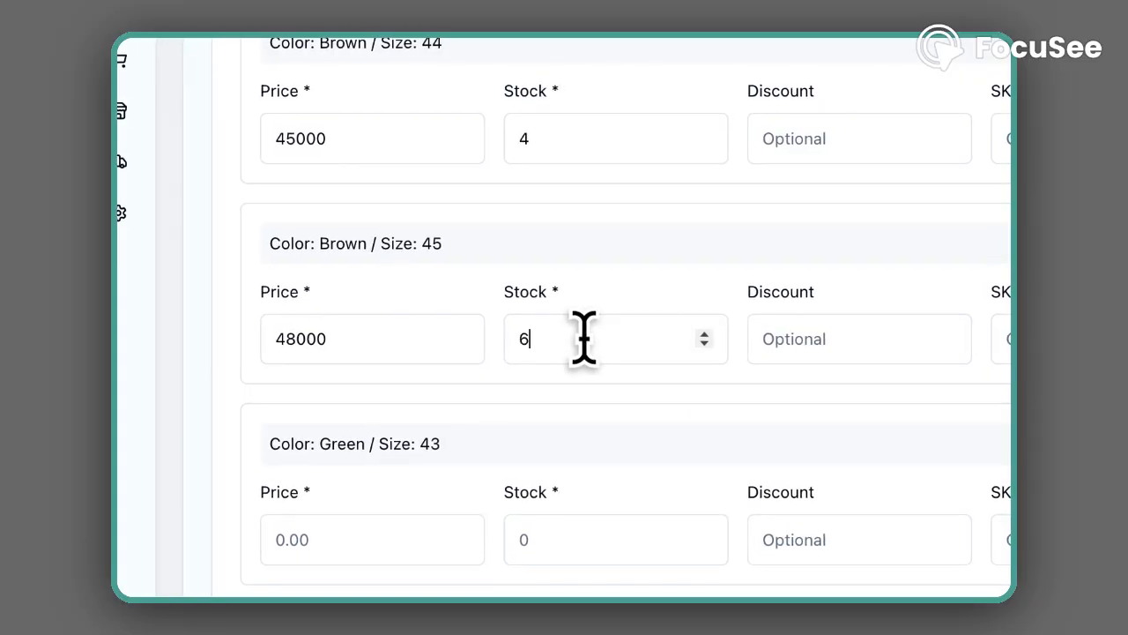
left_click(786, 340)
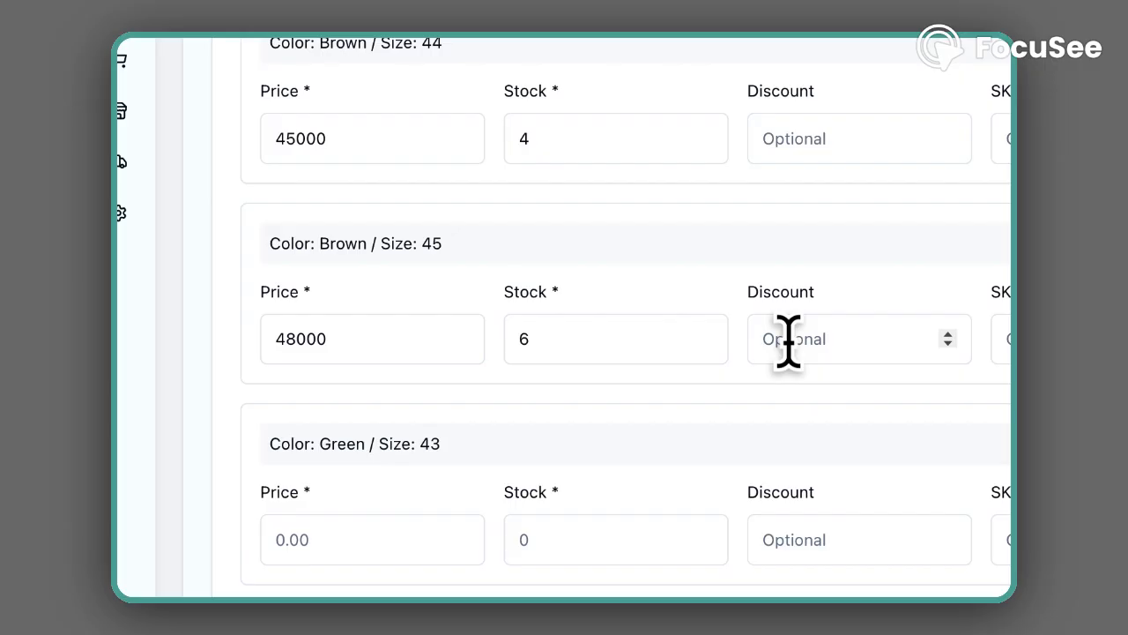
type("46999.97")
Set the Green / Size 43 variant's price to 49000 and its stock to 5
scroll(788, 338, "down", 5)
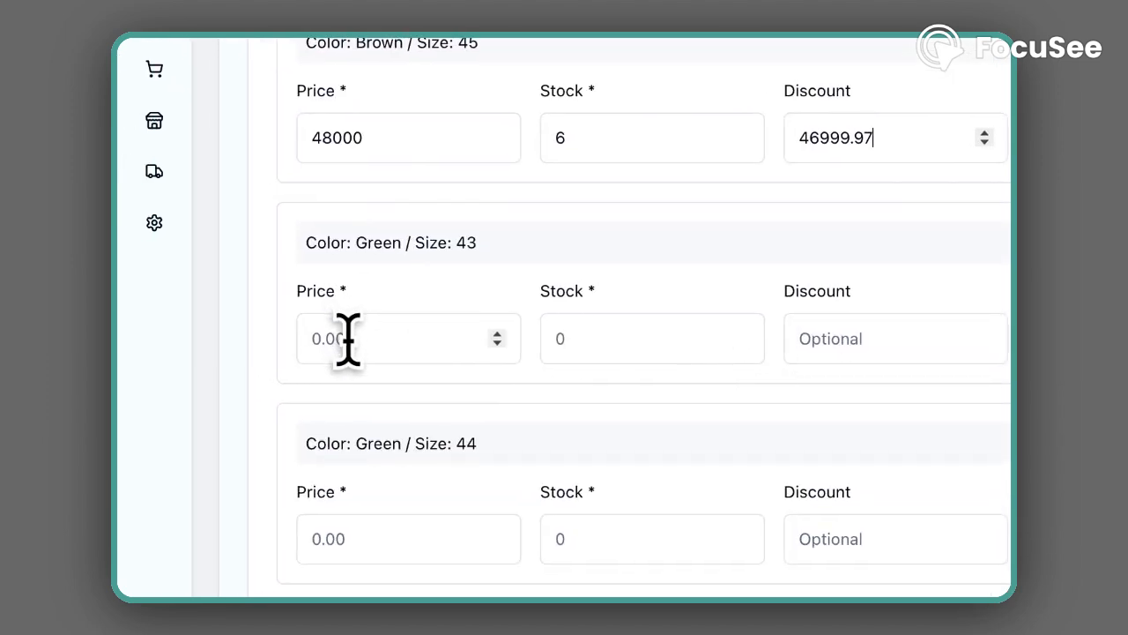
left_click(344, 316)
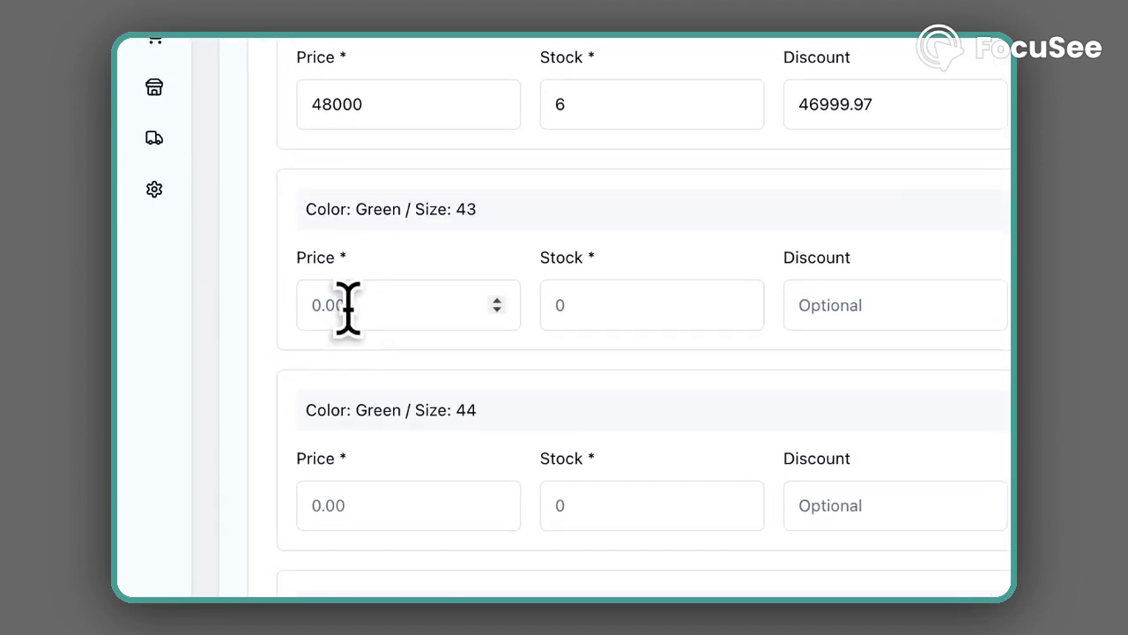
left_click(348, 306)
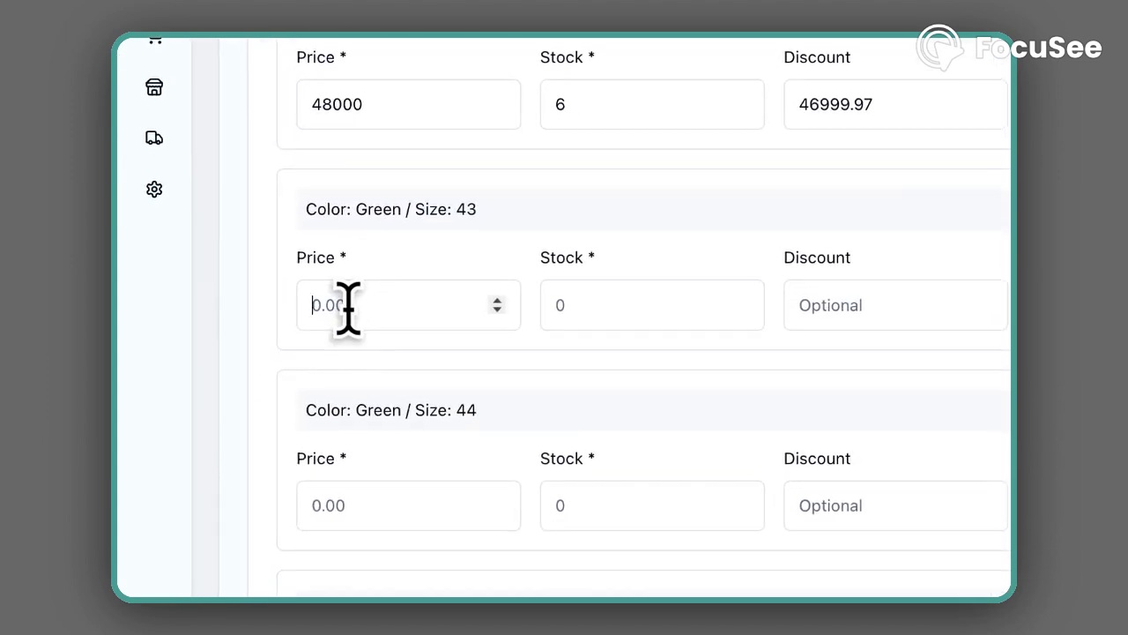
type("49000")
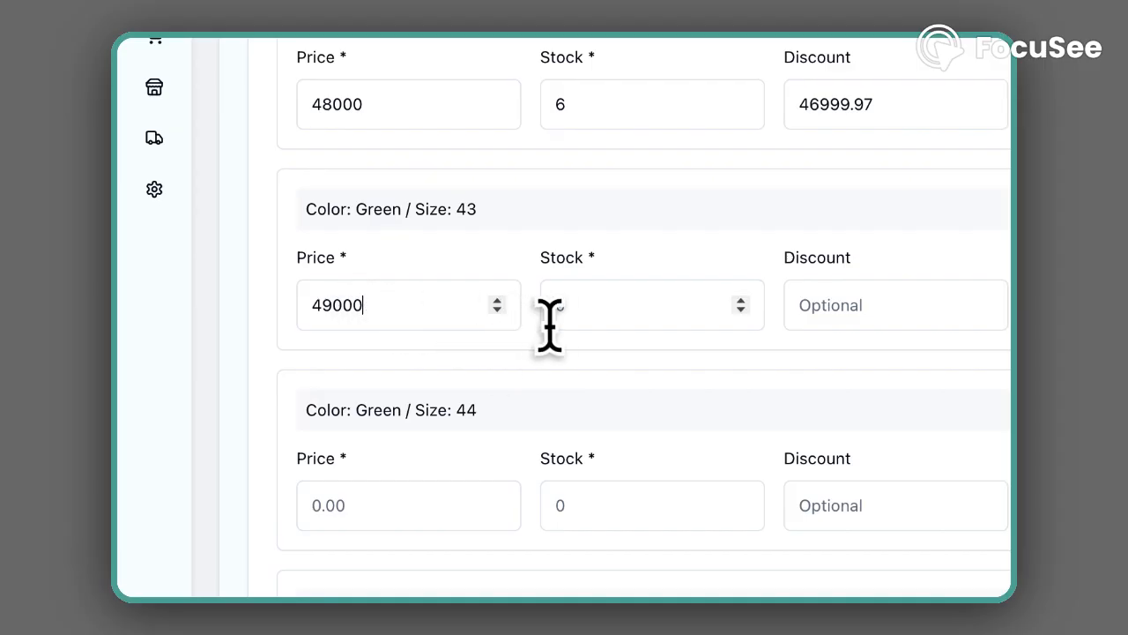
left_click(582, 315)
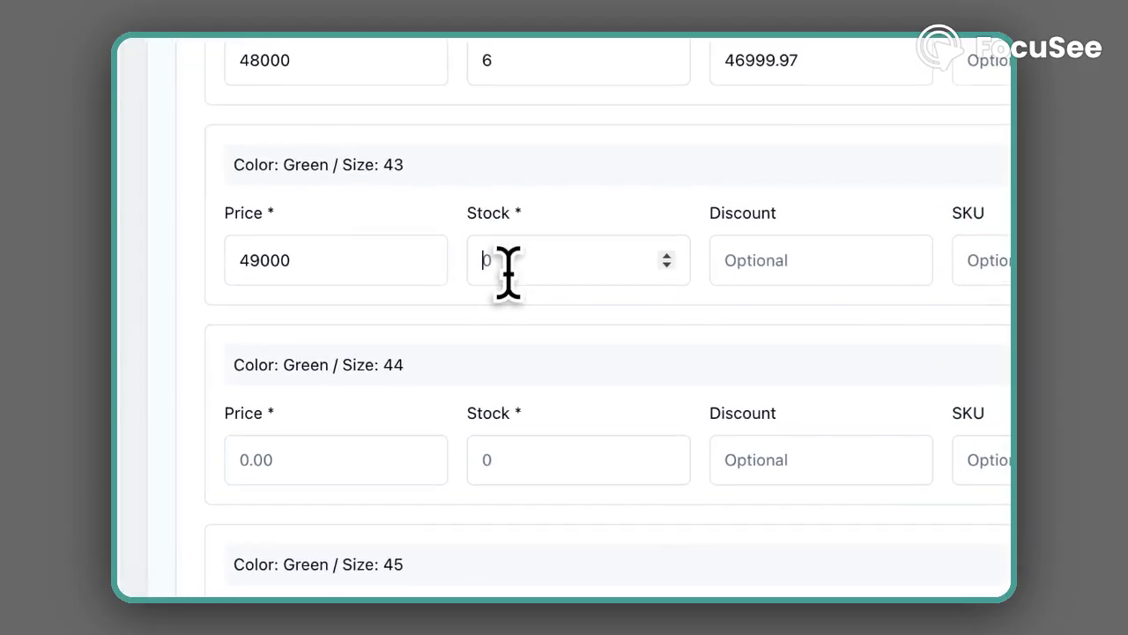
type("5")
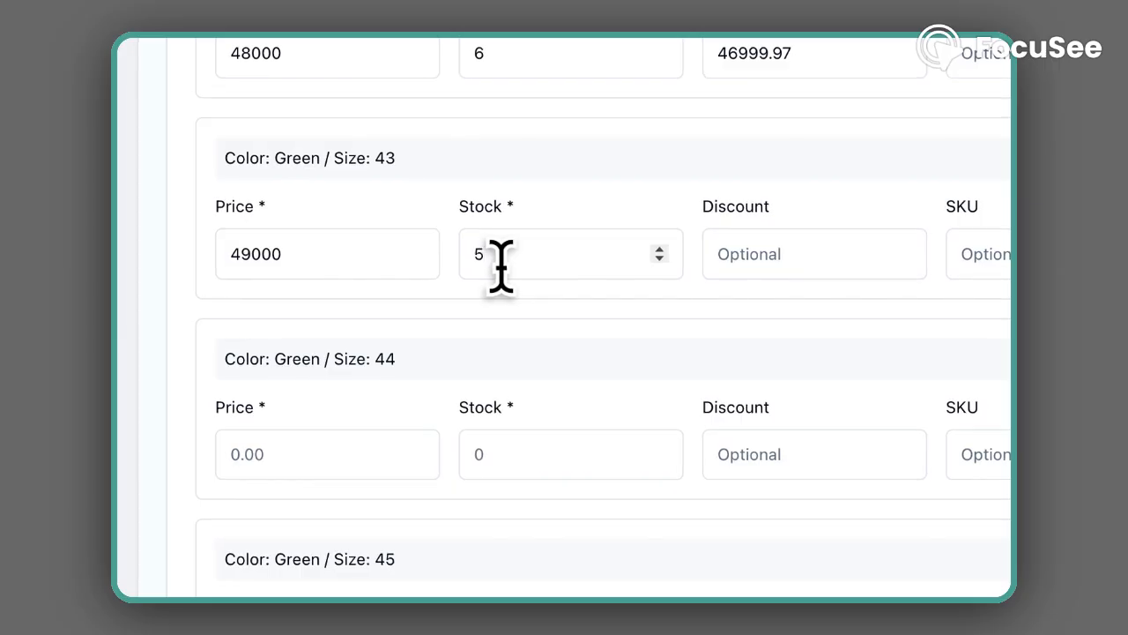
Set the Green / Size 44 variant's price to 49000 and its stock to 0
scroll(649, 386, "down", 1)
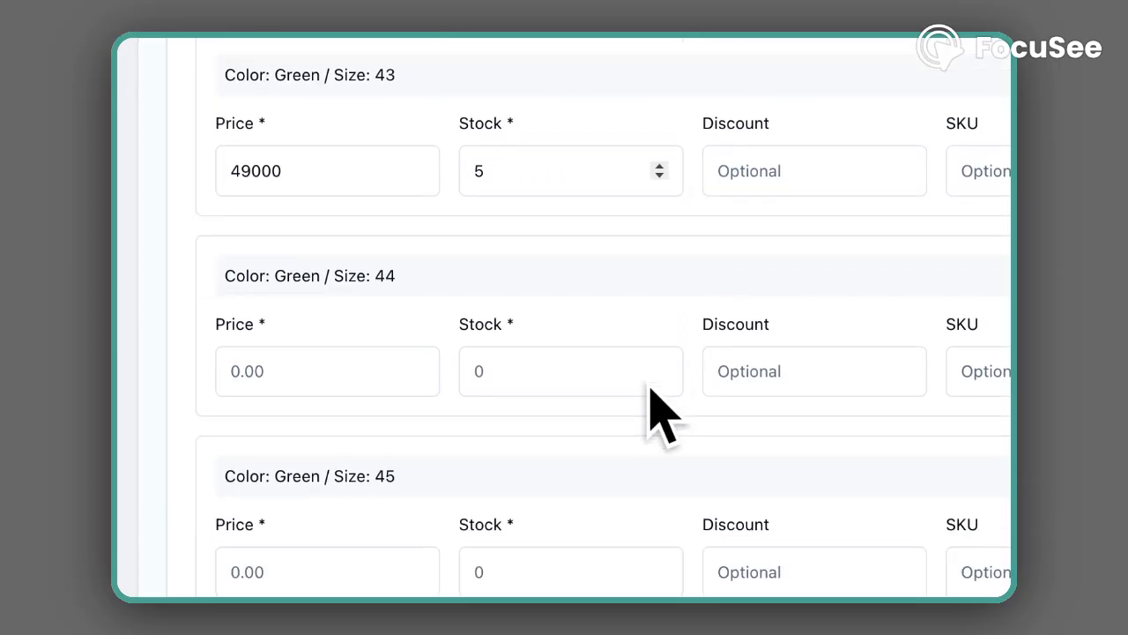
scroll(649, 386, "down", 1)
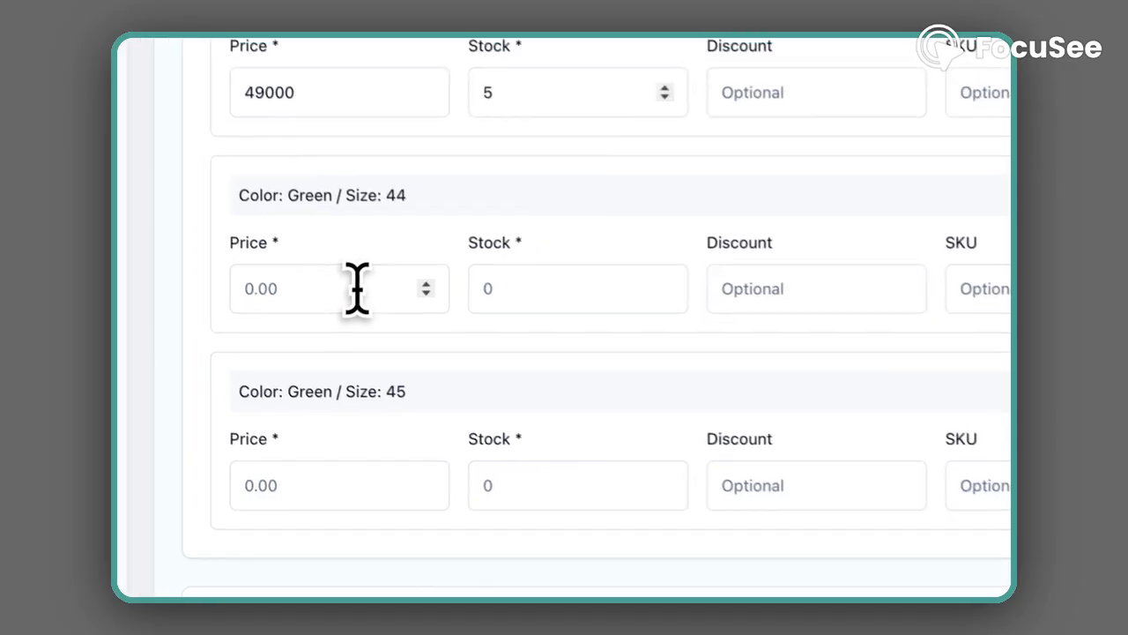
left_click(357, 288)
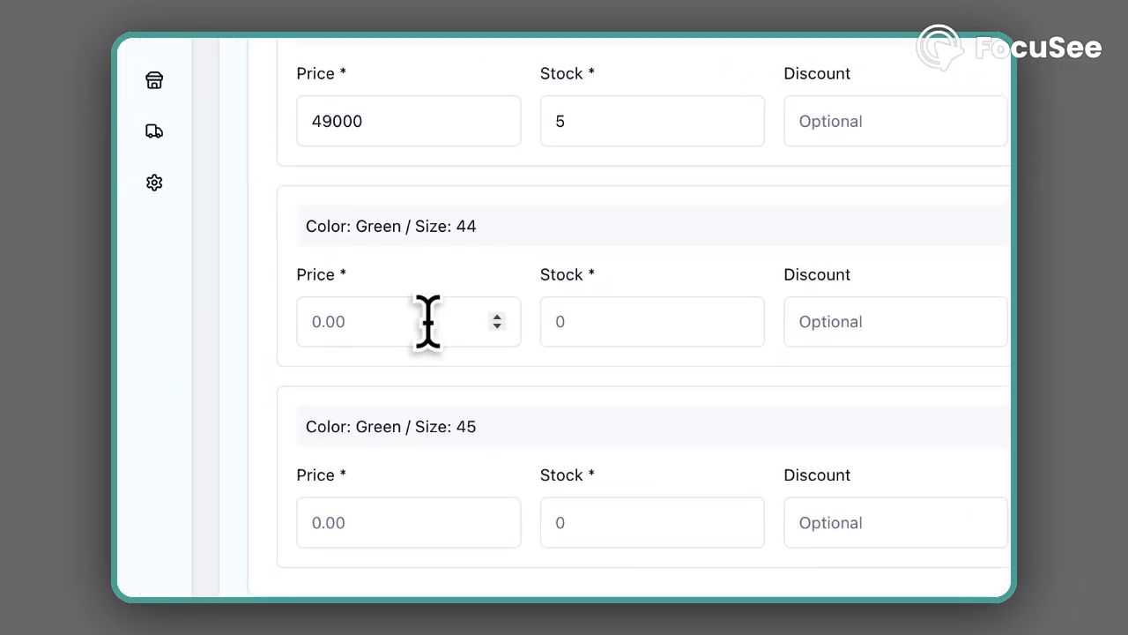
type("49000")
left_click(616, 311)
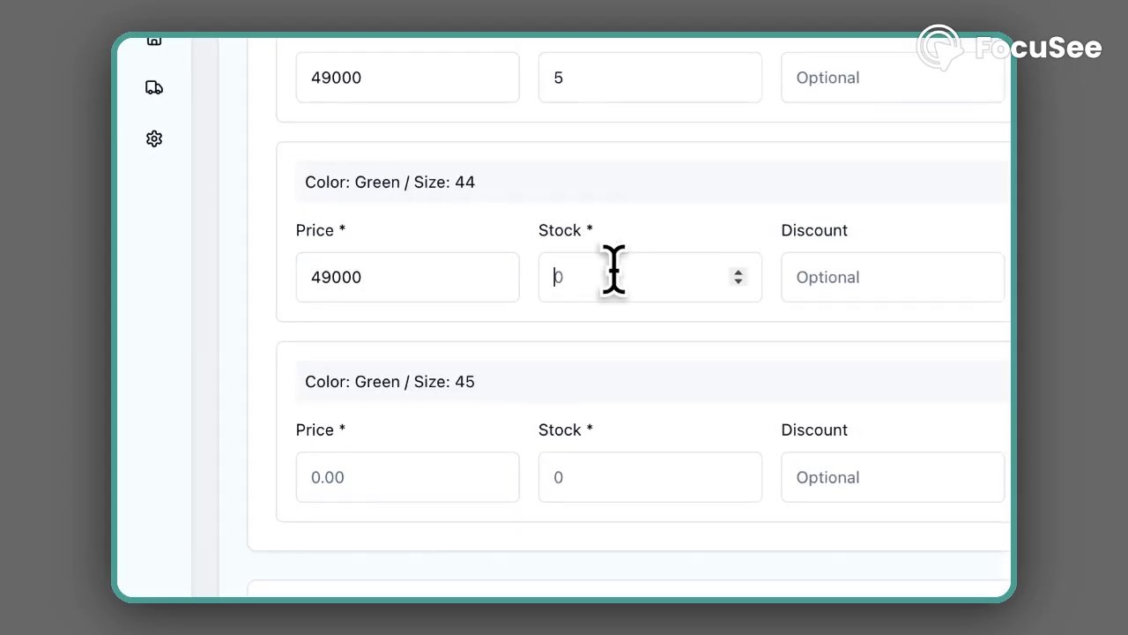
type("0")
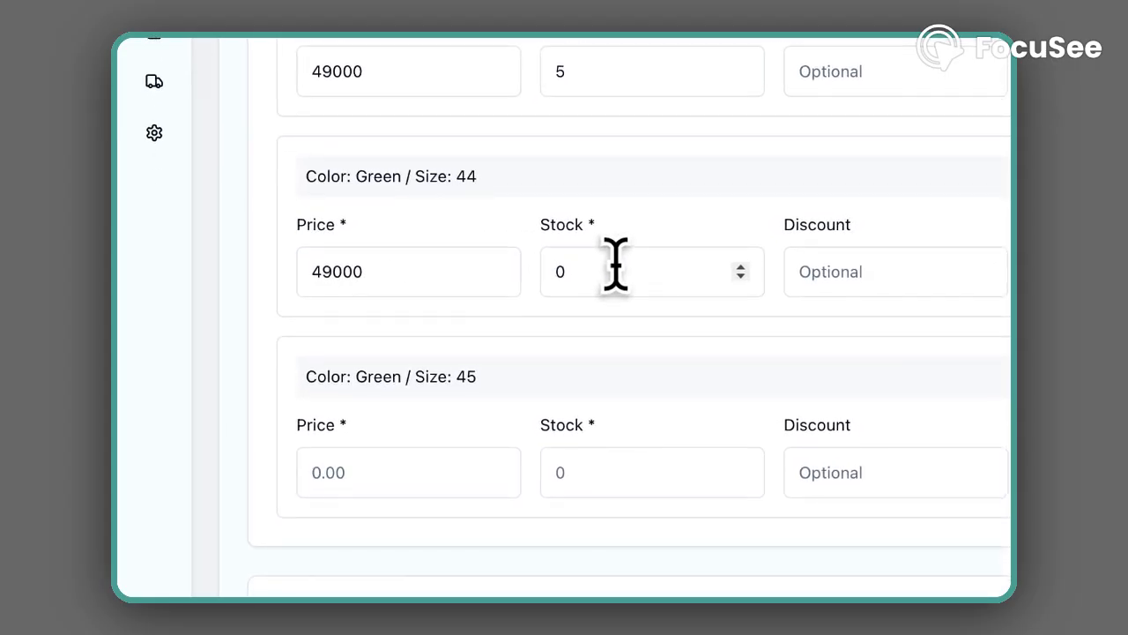
scroll(615, 262, "down", 6)
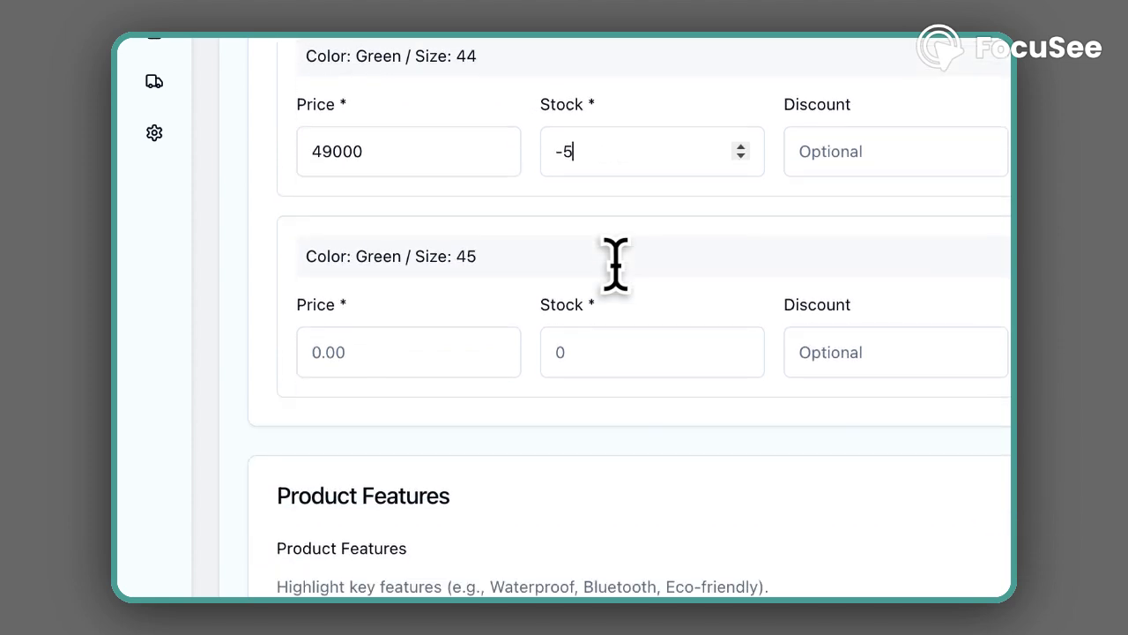
scroll(615, 262, "down", 3)
key("BackSpace")
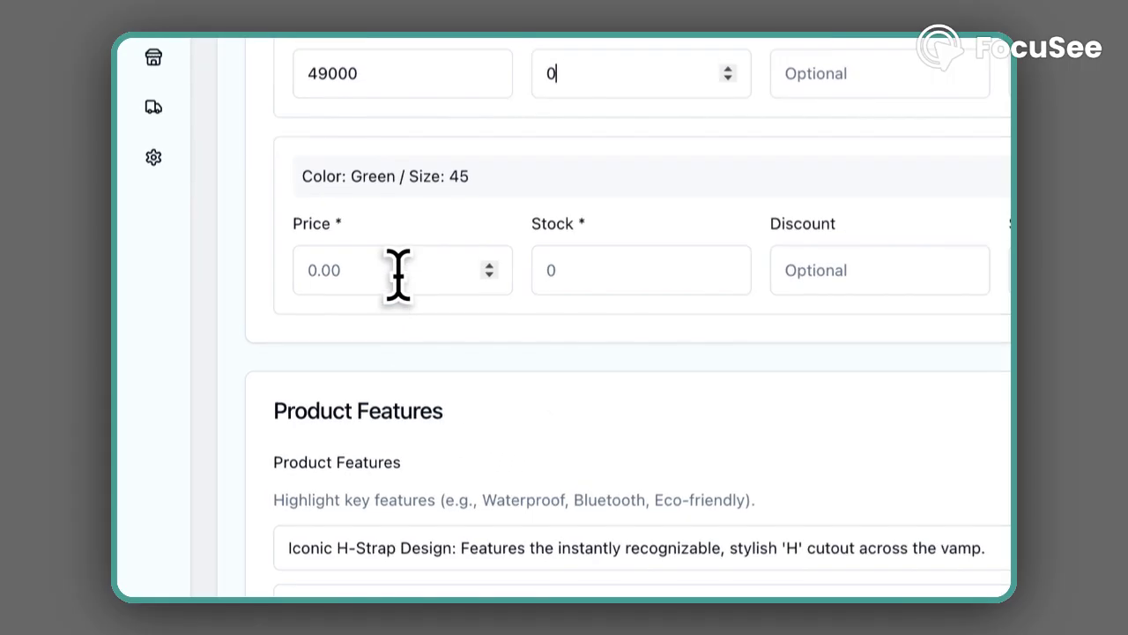
Set the Green / Size 45 variant's price to 53000 and its stock to 0
left_click(401, 248)
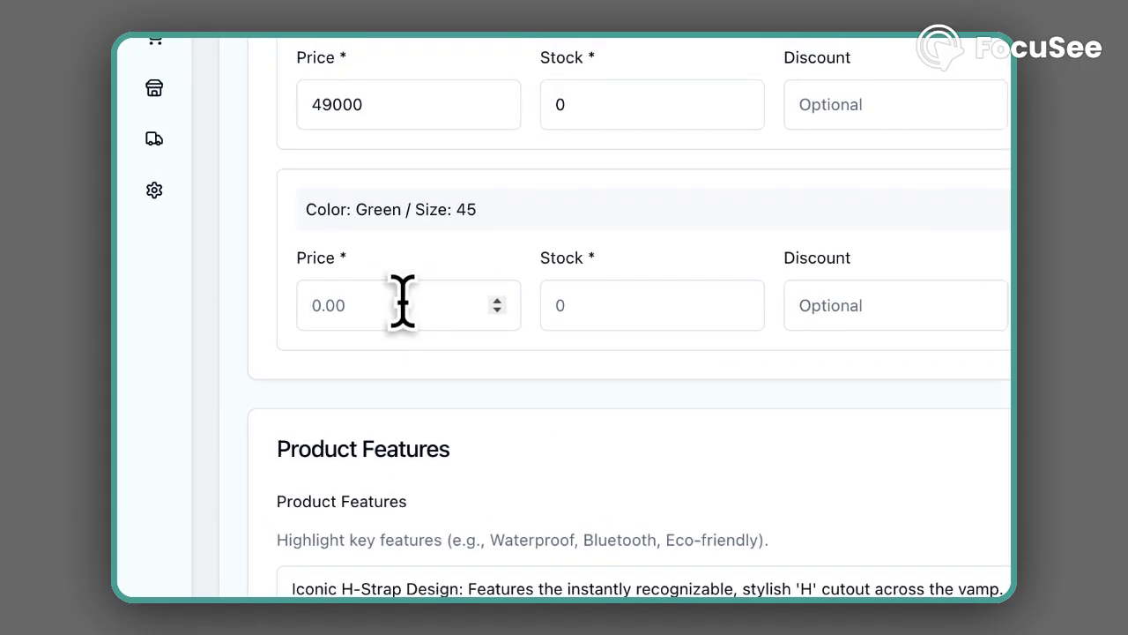
type("53000")
left_click(573, 305)
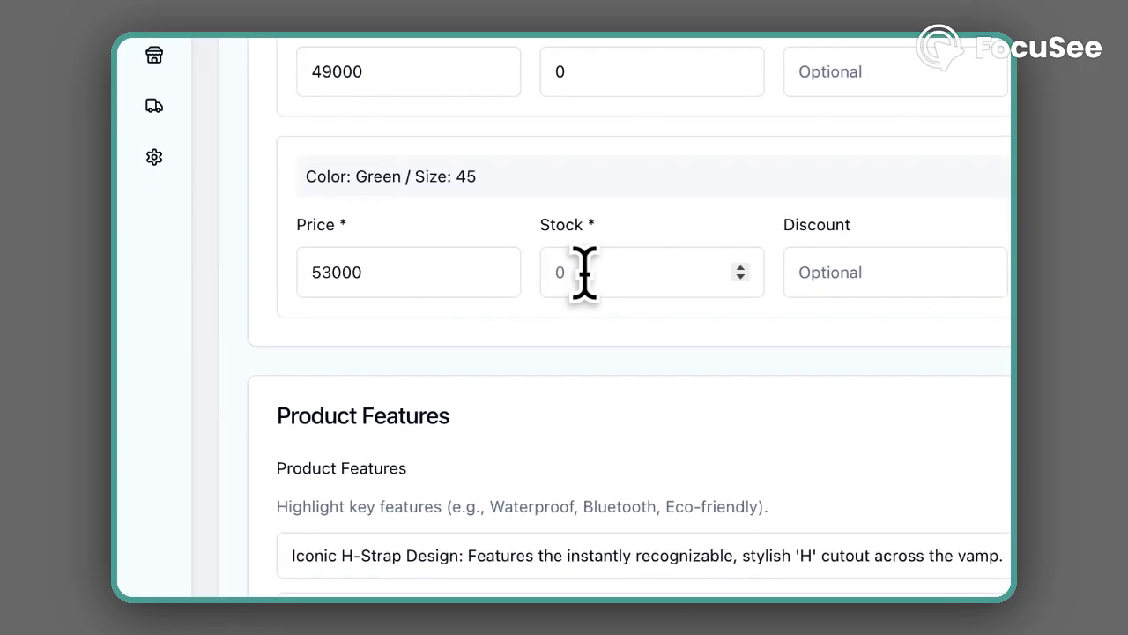
type("0")
Add an empty seventh row to the product features list
scroll(585, 271, "down", 5)
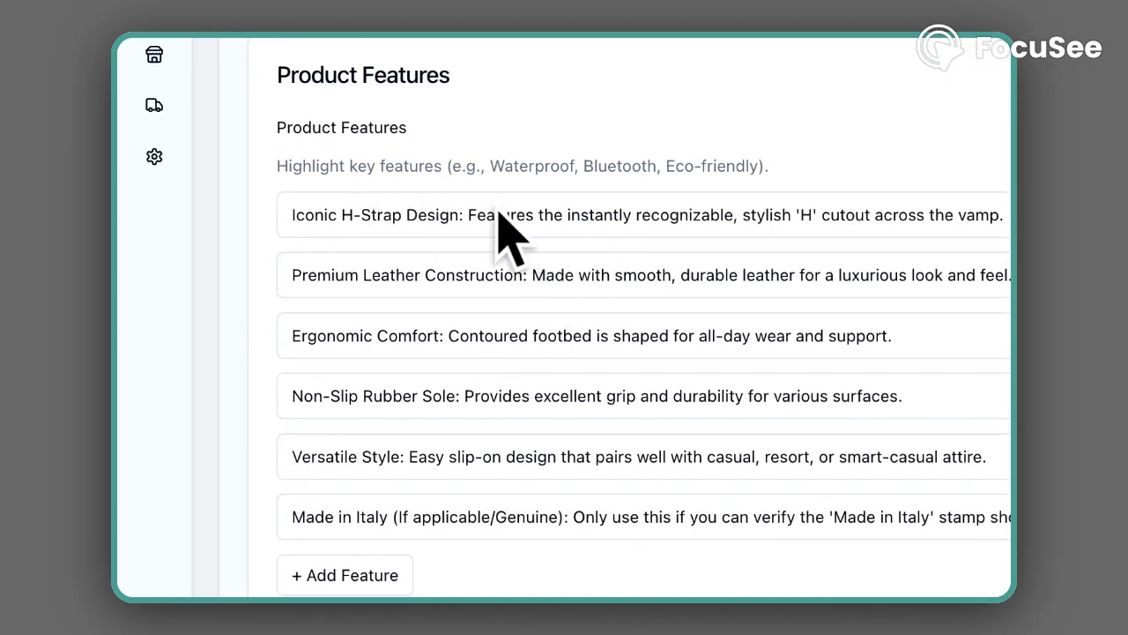
scroll(440, 480, "down", 2)
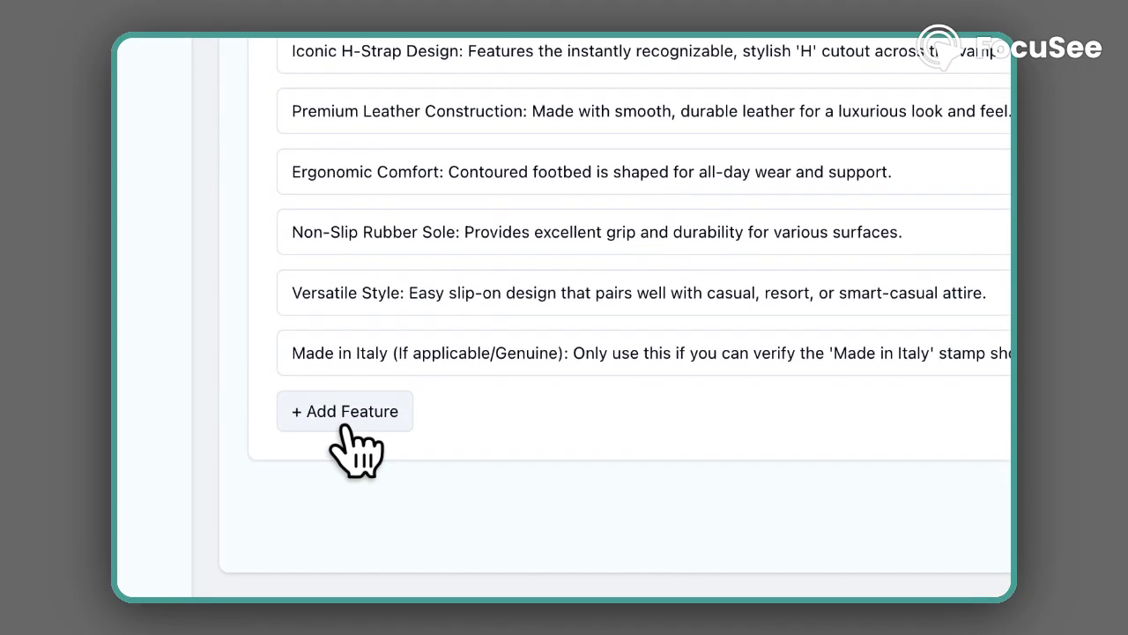
scroll(353, 476, "up", 3)
left_click(345, 454)
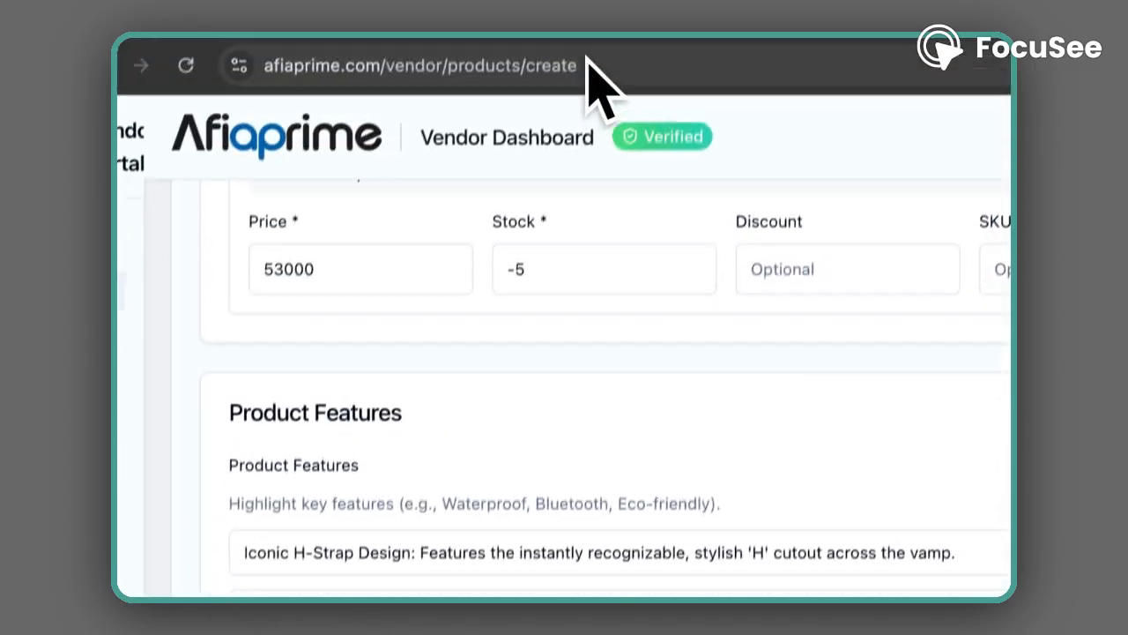
Switch to Gemini and copy the "Iconic H-Strap Design" bullet from its Key Features list
left_click(375, 51)
left_click(340, 304)
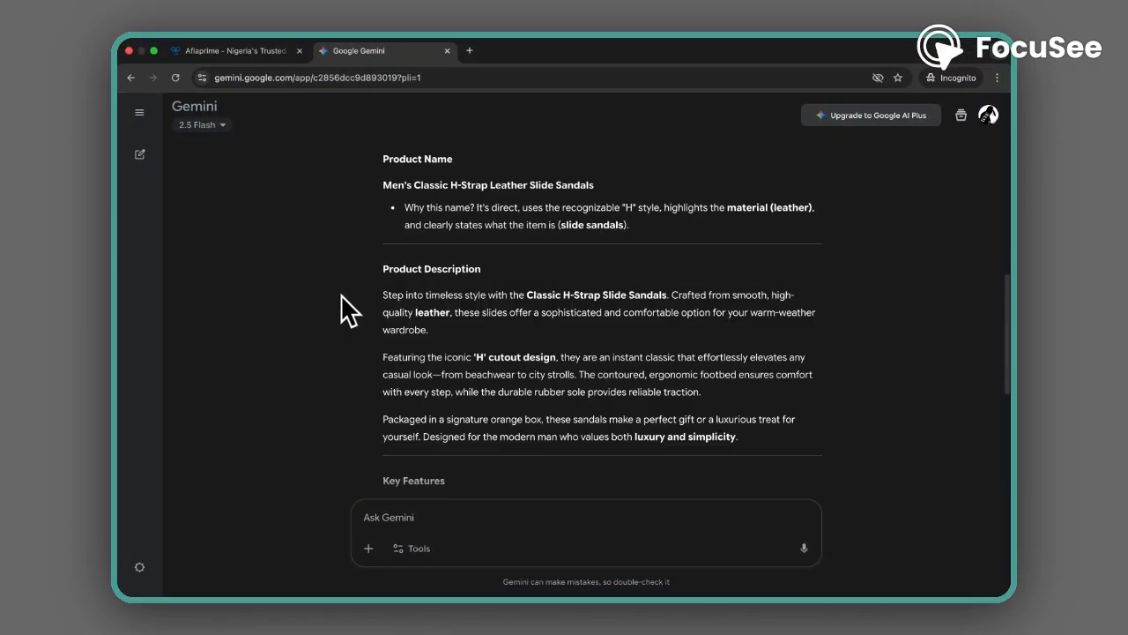
scroll(344, 300, "down", 5)
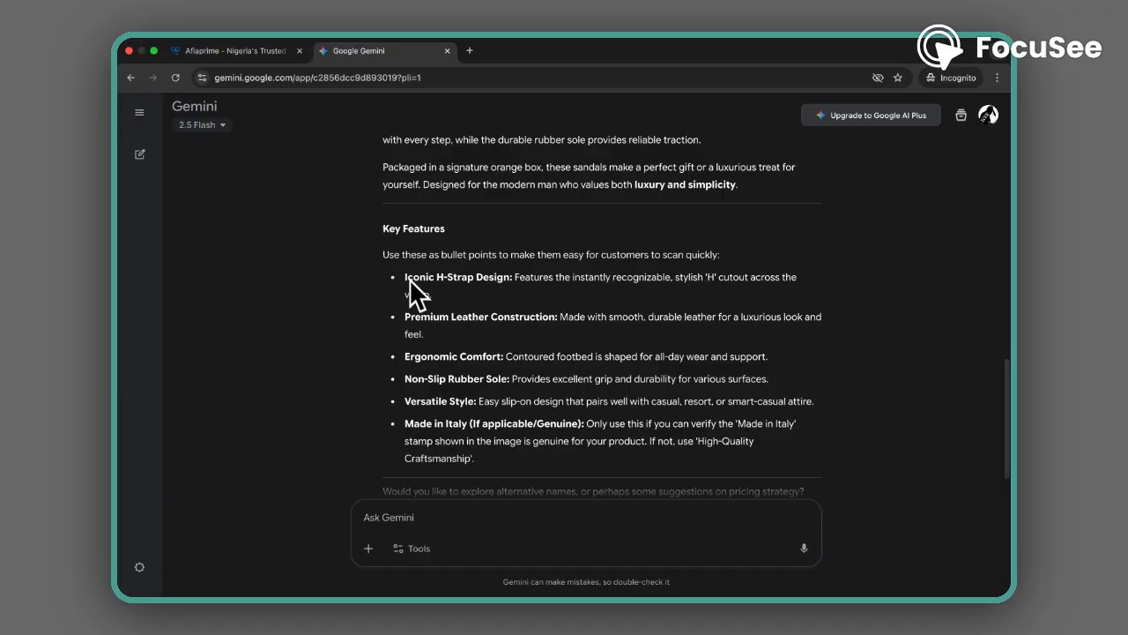
left_click_drag(603, 398, 717, 496)
key("super+c")
Return to the Afiaprime product form and paste the copied H-strap feature text into the Feature 7 row
left_click(342, 66)
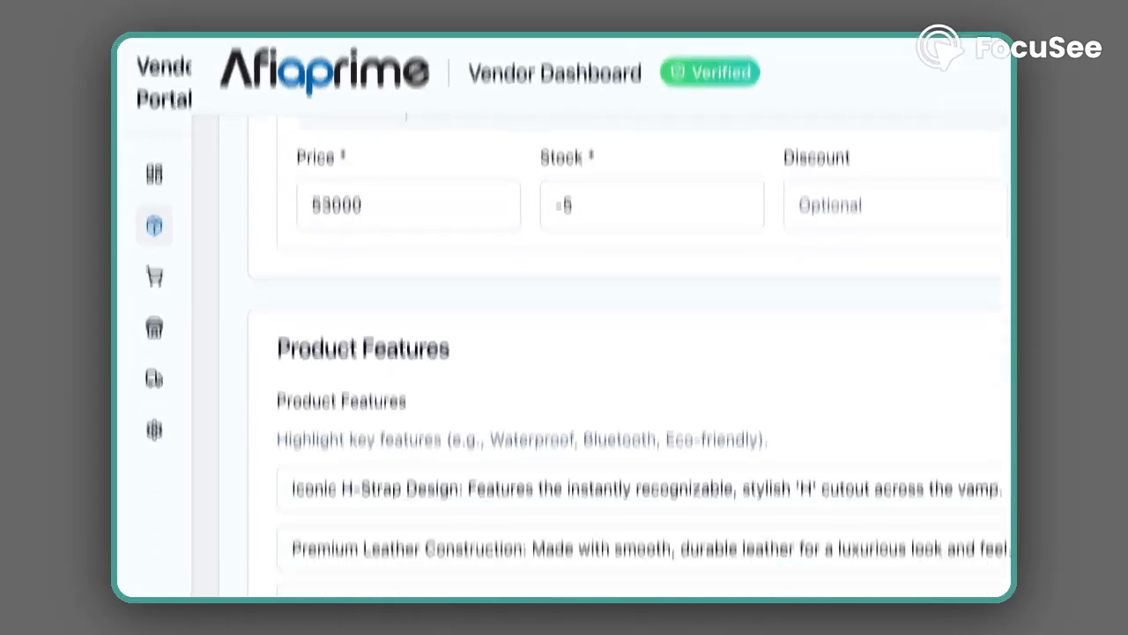
left_click(252, 496)
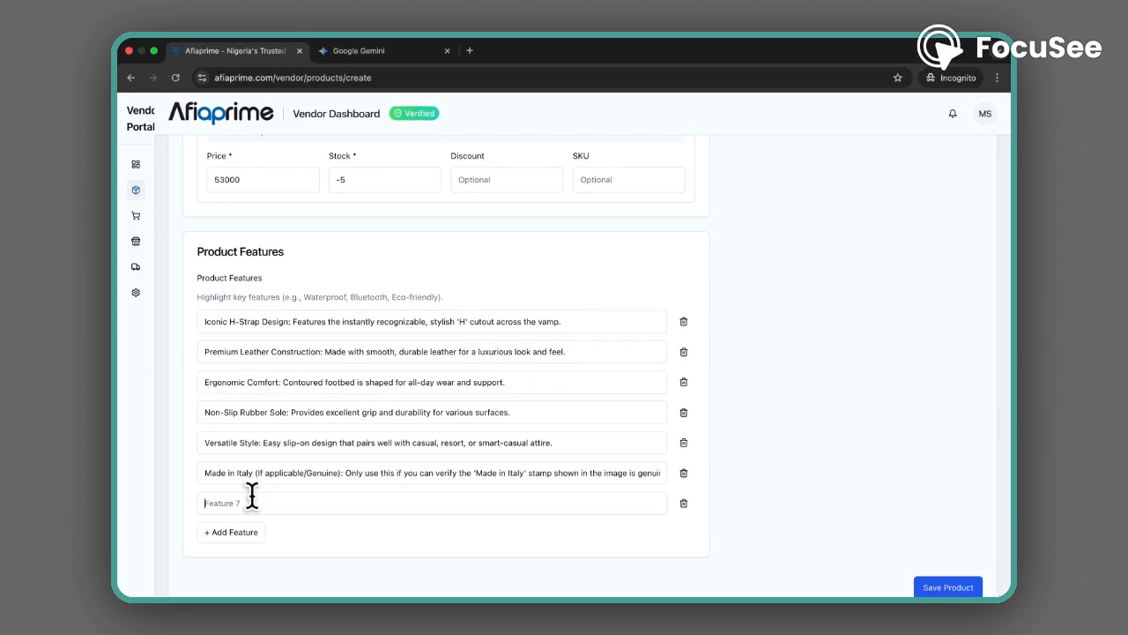
key("super+v")
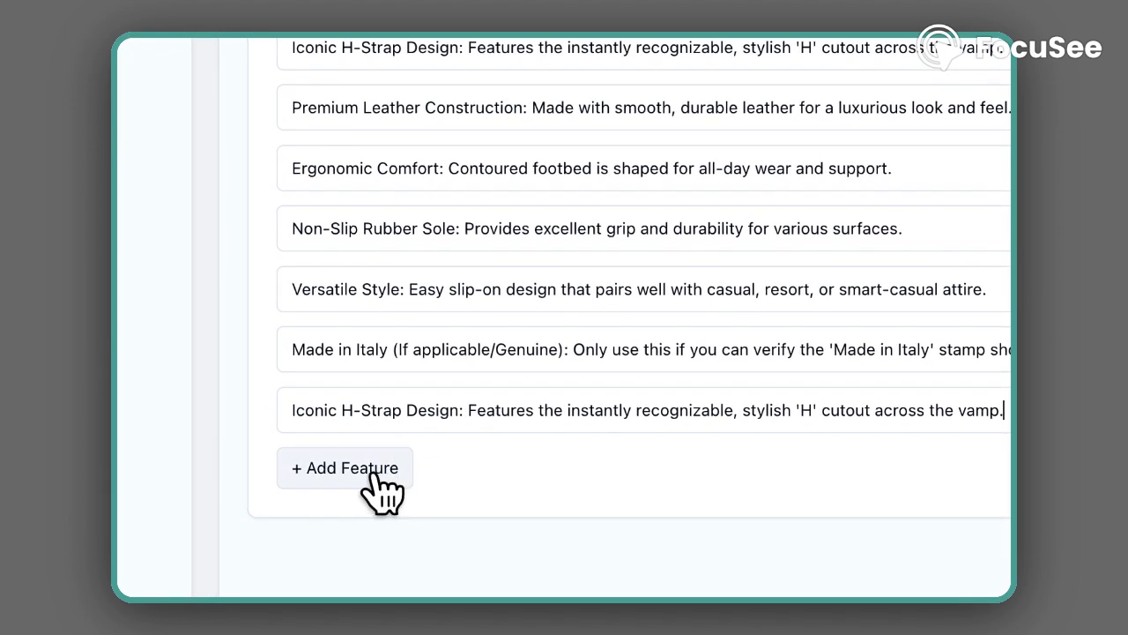
Add an eighth feature row, then delete it and the duplicate "Iconic H-Strap Design" row
left_click(379, 486)
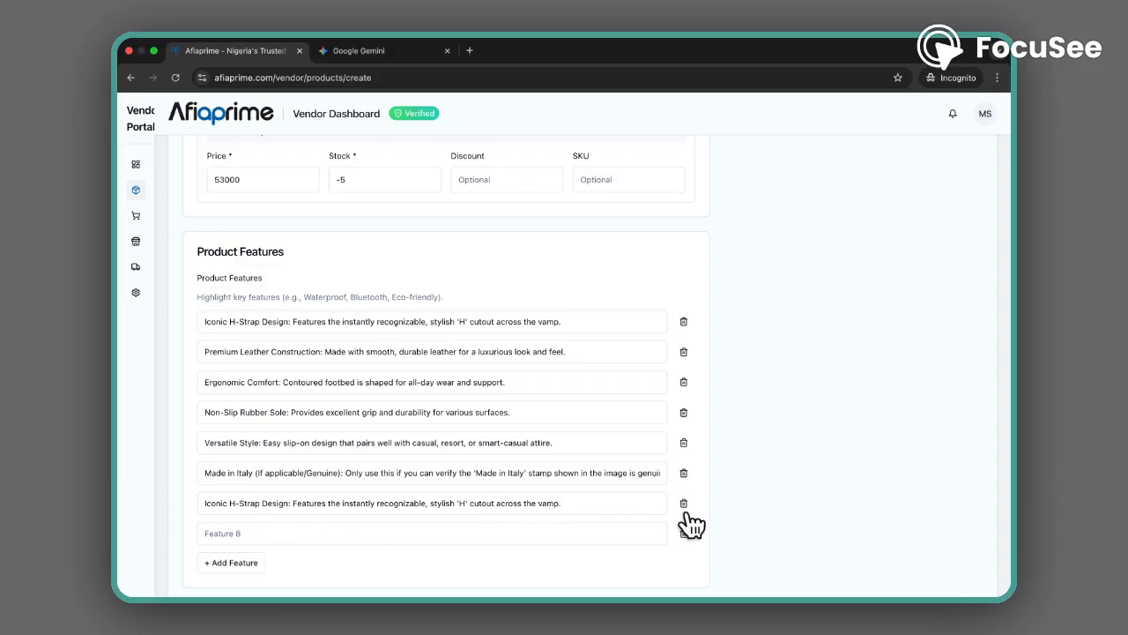
left_click(684, 504)
left_click(684, 503)
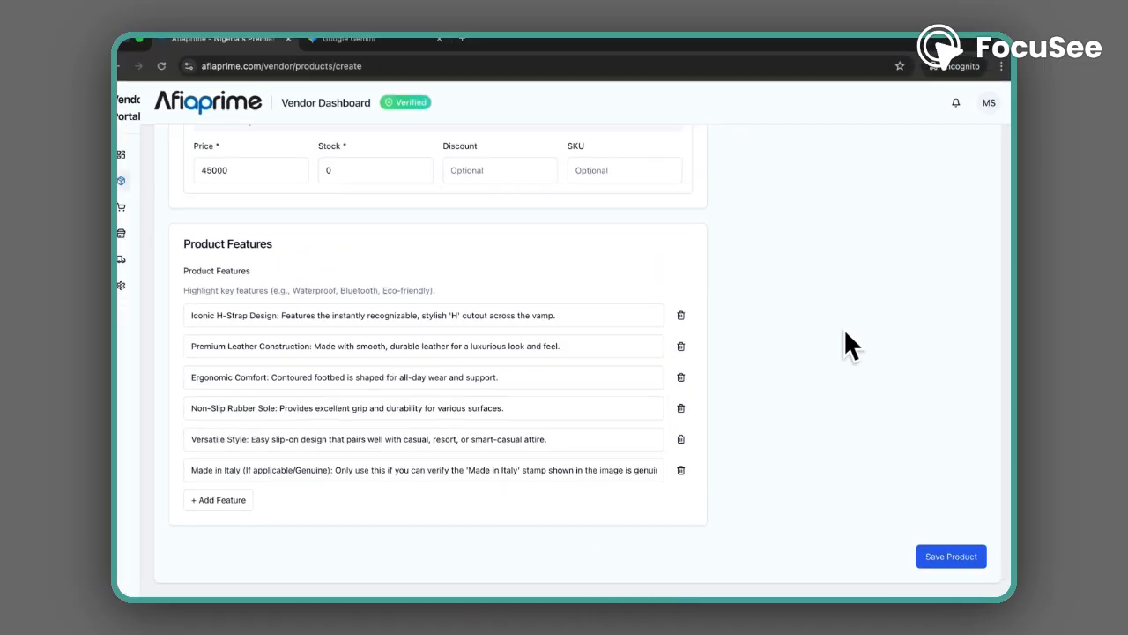
Review the completed product form, from the features and variant prices and stock back to the product details and status options
scroll(846, 327, "up", 5)
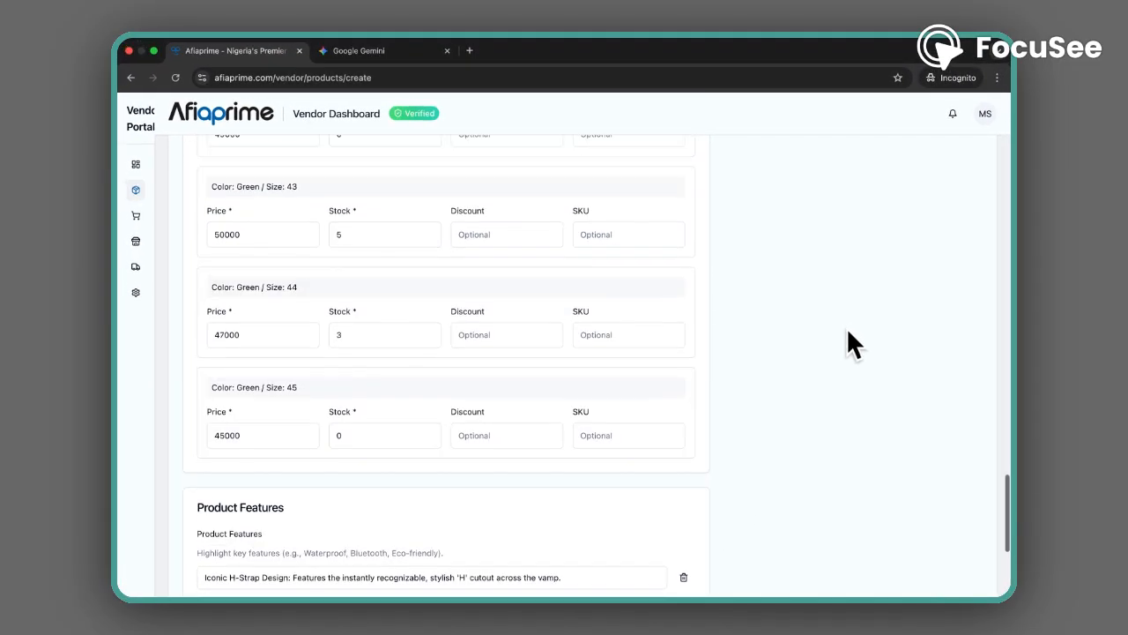
scroll(847, 332, "down", 3)
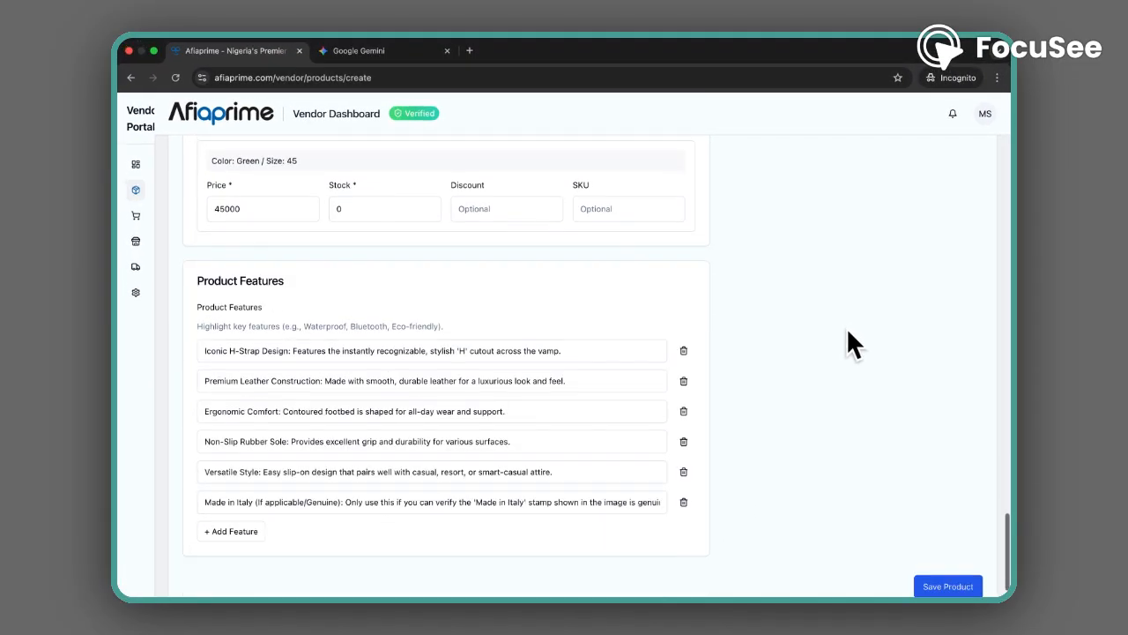
scroll(847, 332, "up", 4)
scroll(847, 332, "up", 10)
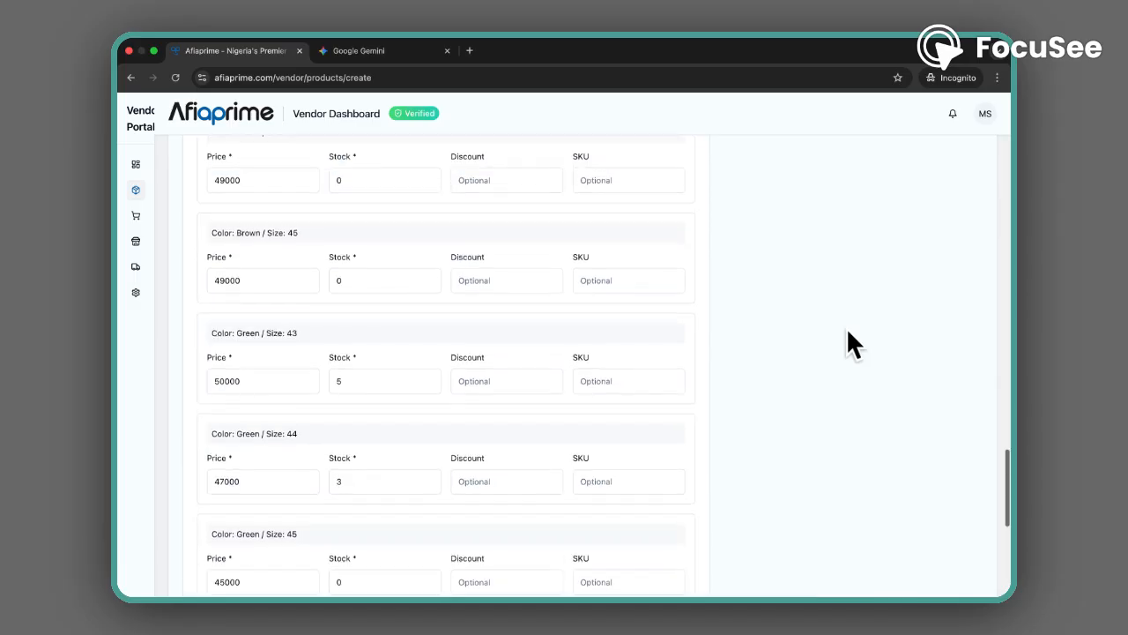
scroll(847, 333, "up", 15)
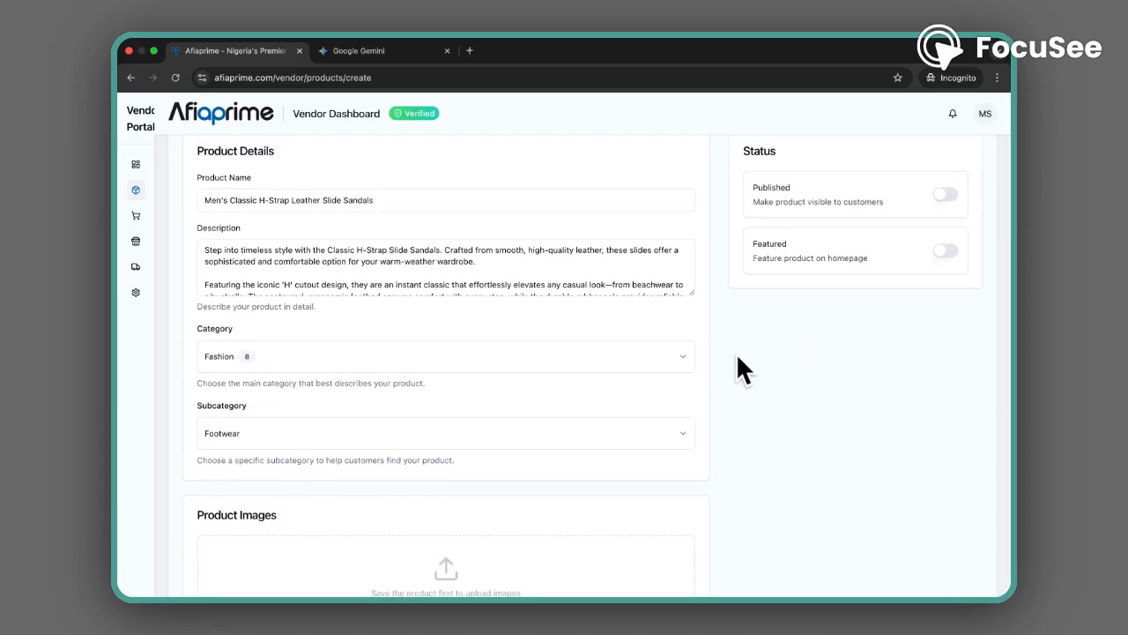
scroll(735, 353, "up", 2)
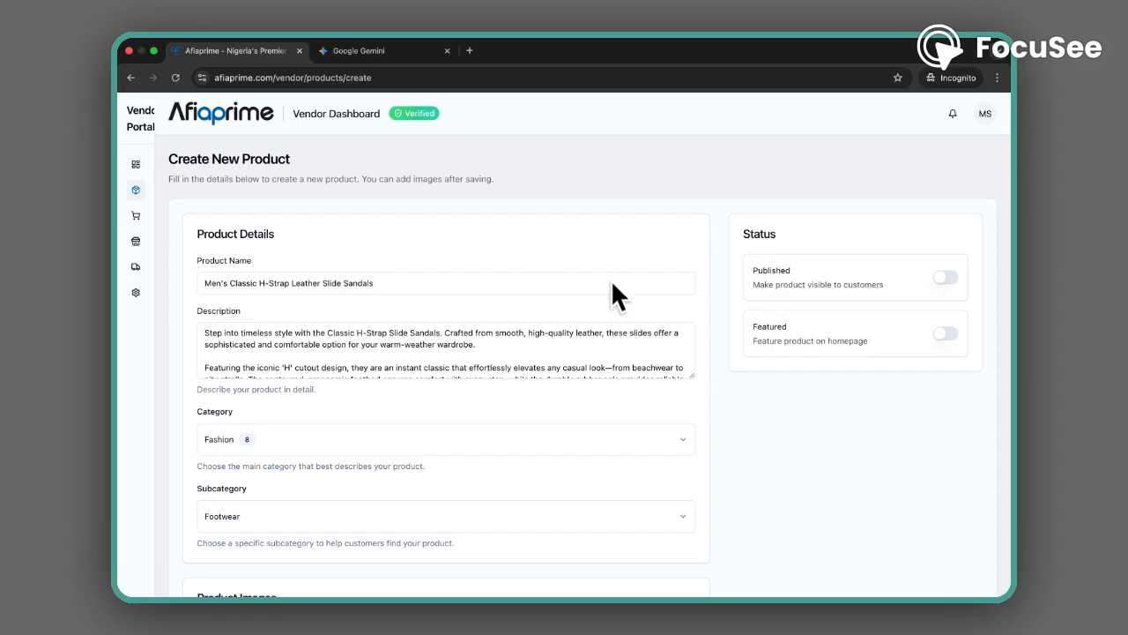
Review the product form from the details and product type through the variant options to each variant's price and stock
scroll(716, 424, "down", 3)
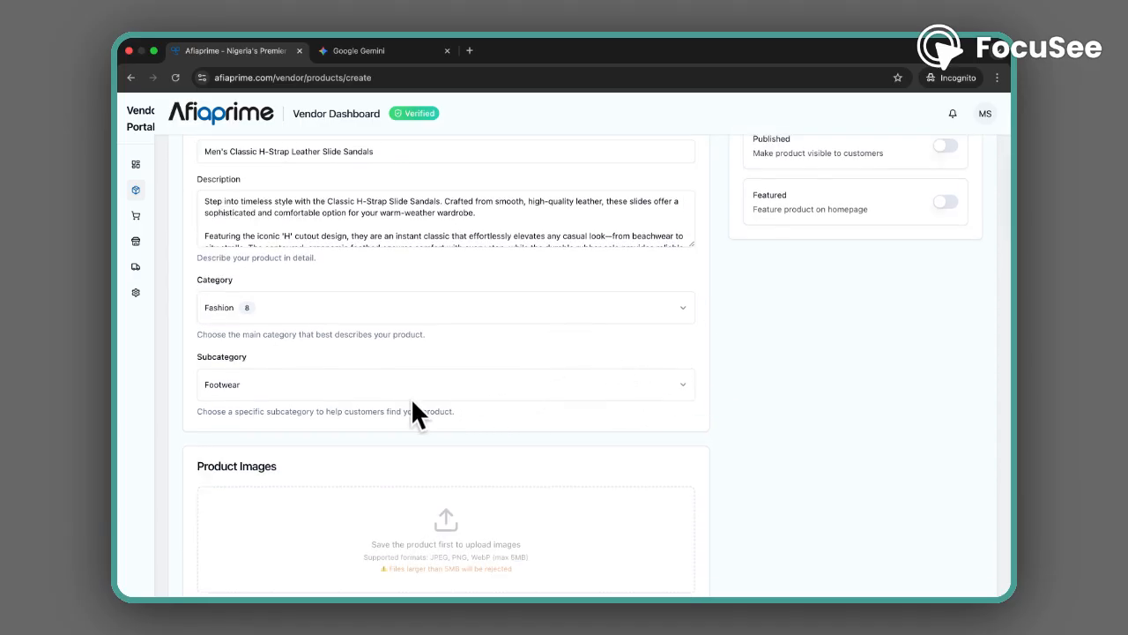
scroll(243, 454, "down", 5)
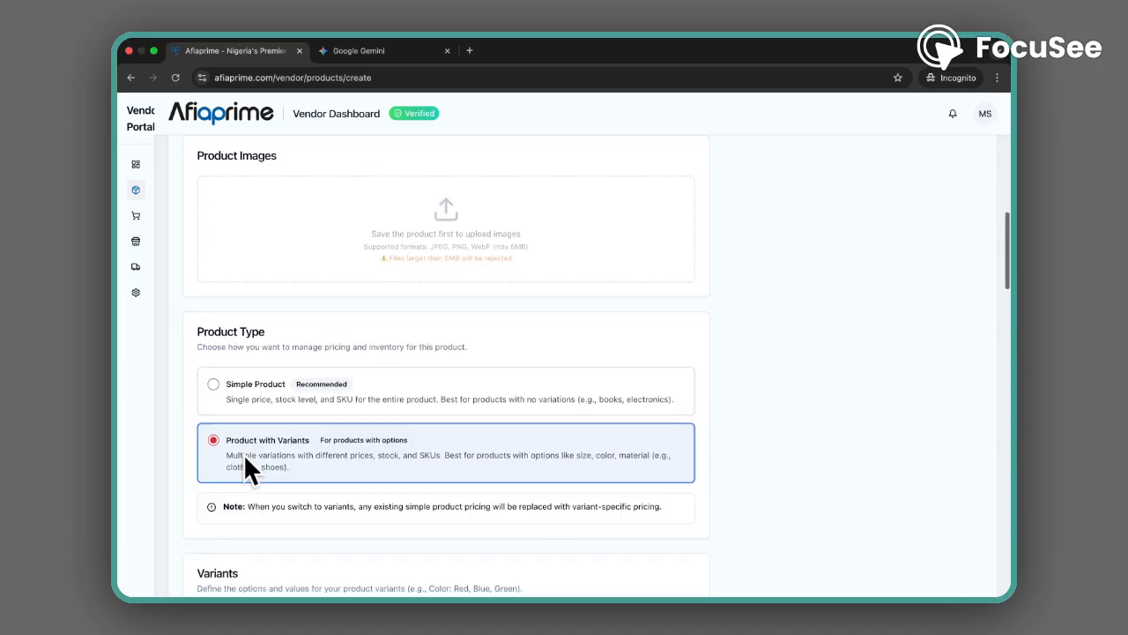
scroll(246, 380, "down", 3)
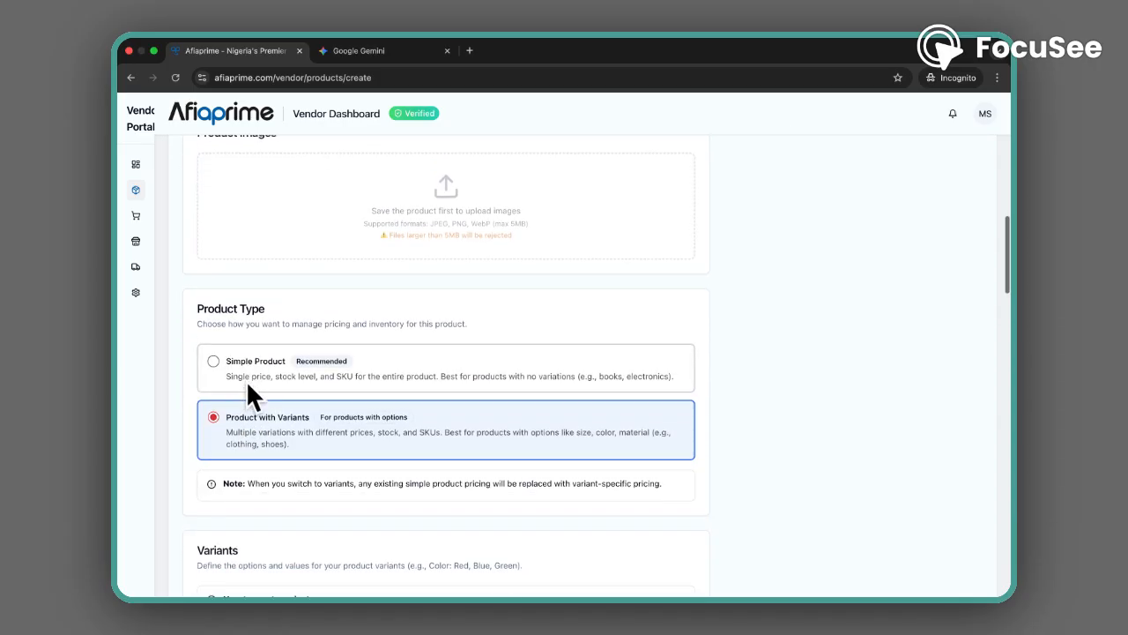
scroll(246, 464, "down", 9)
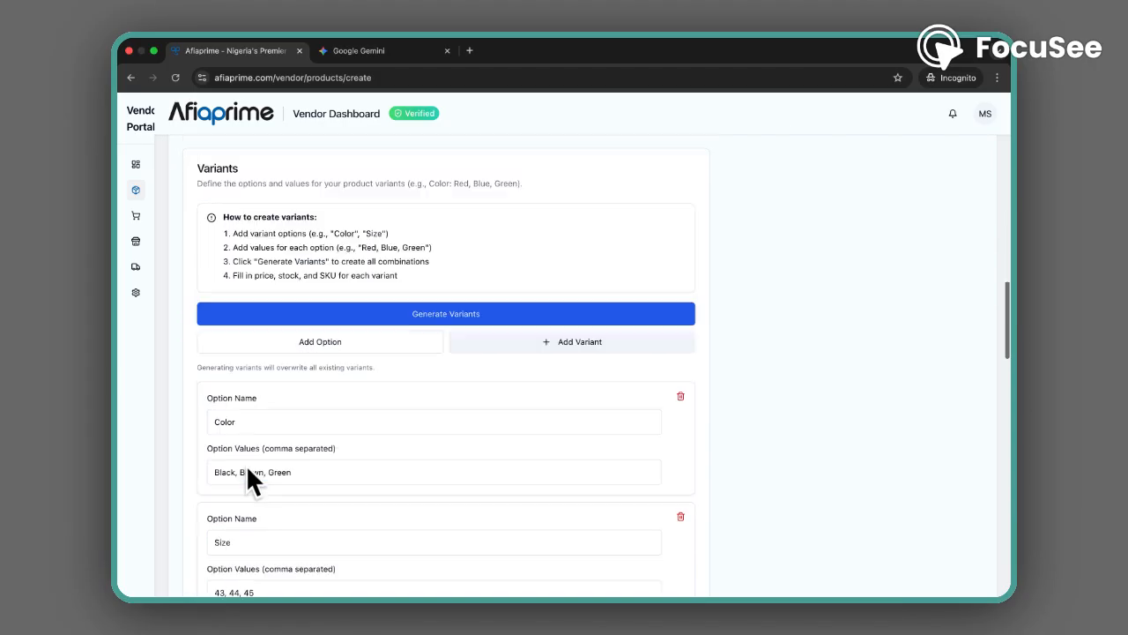
scroll(246, 463, "down", 2)
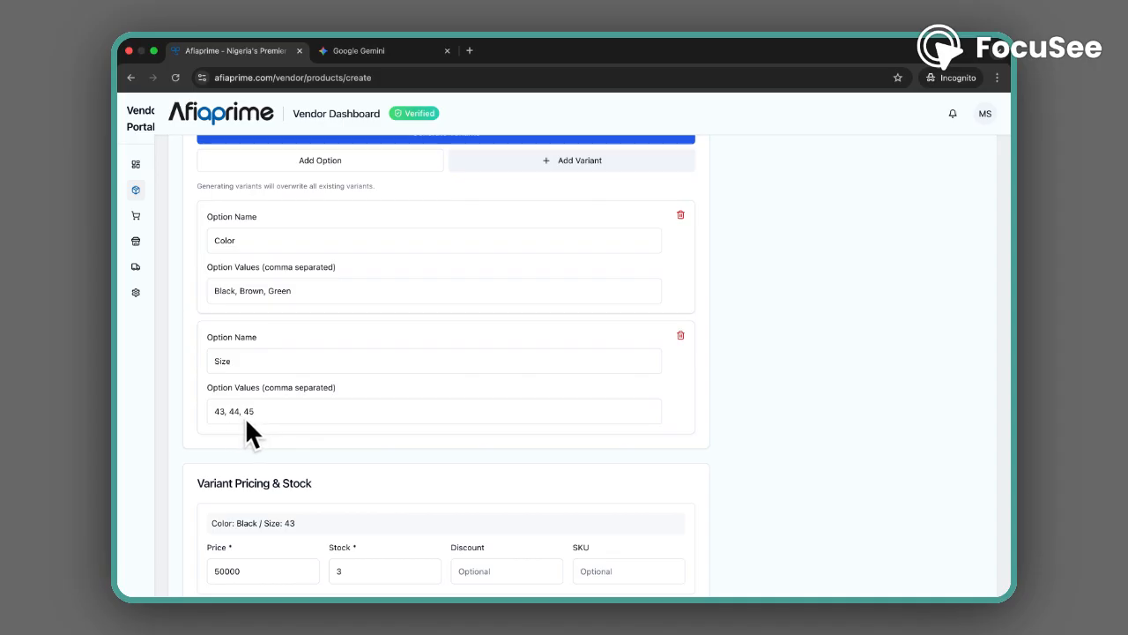
scroll(258, 446, "down", 2)
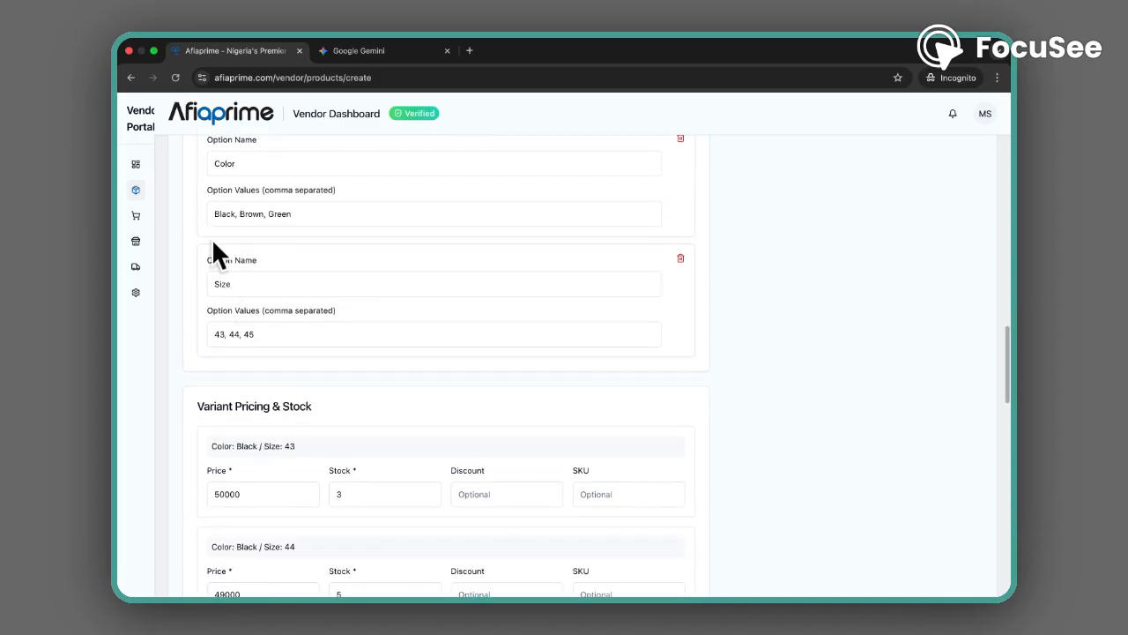
scroll(211, 343, "down", 4)
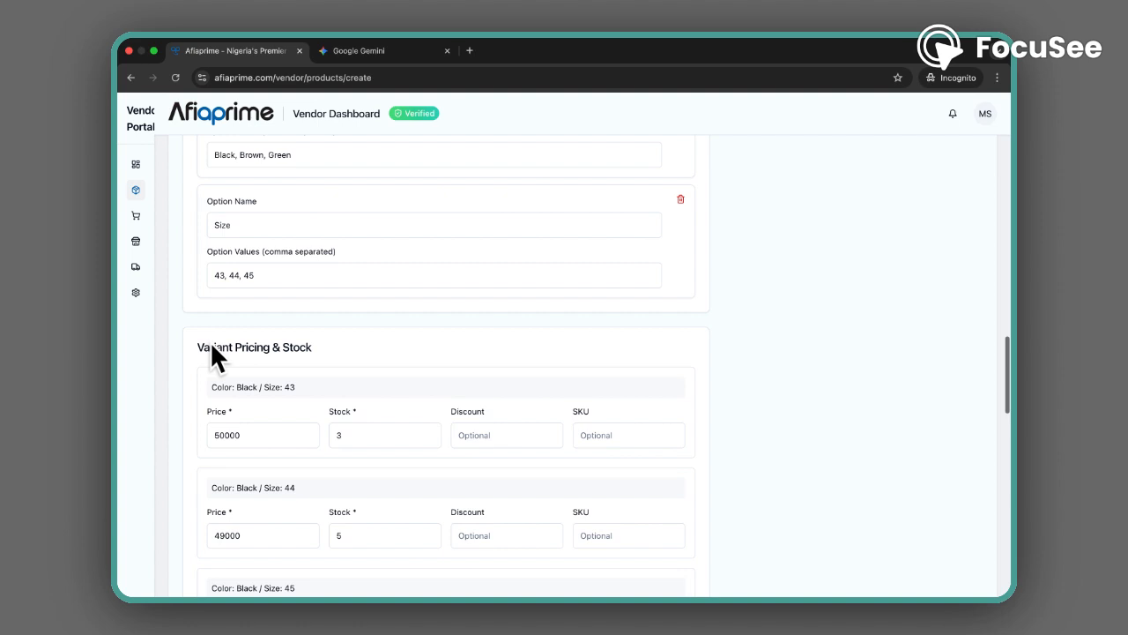
scroll(211, 346, "down", 2)
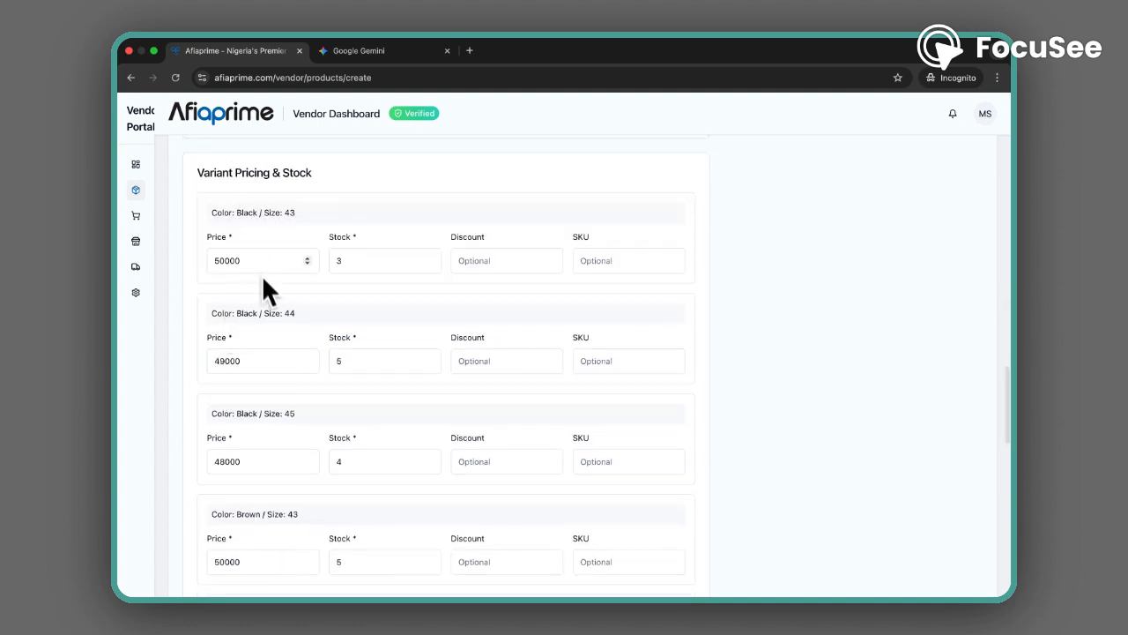
scroll(275, 463, "down", 1)
scroll(275, 472, "down", 2)
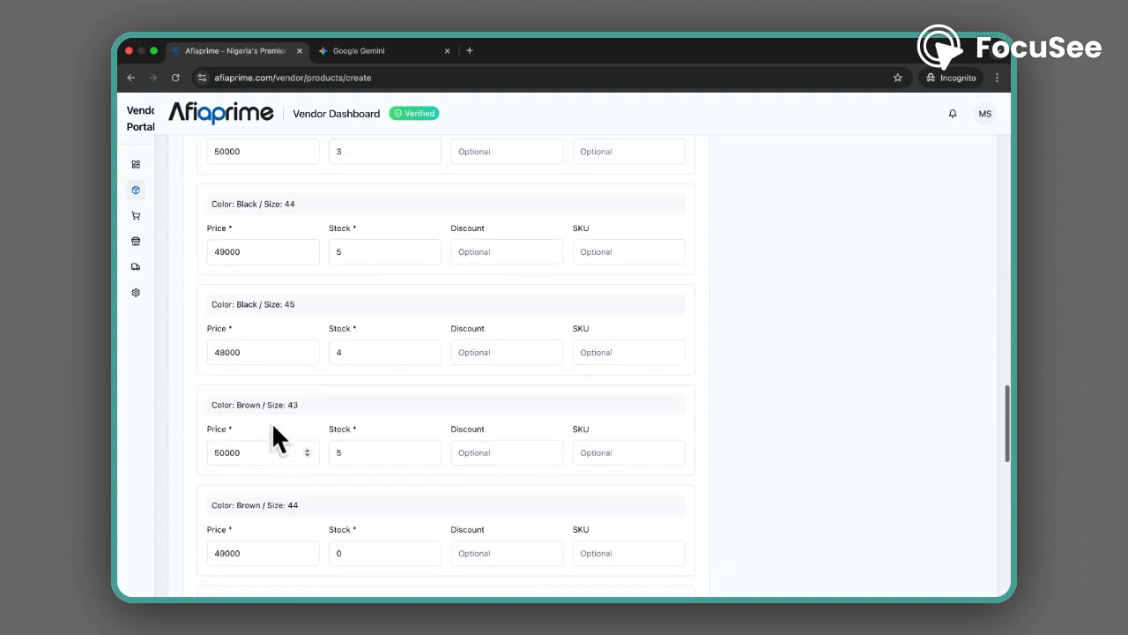
scroll(255, 205, "up", 2)
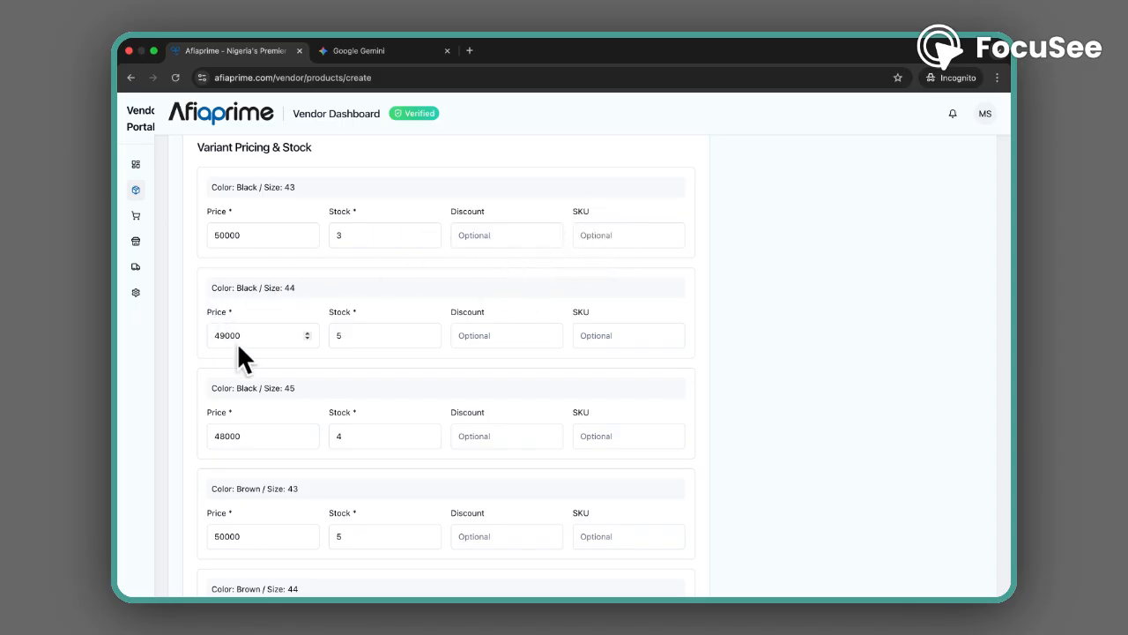
scroll(257, 387, "down", 4)
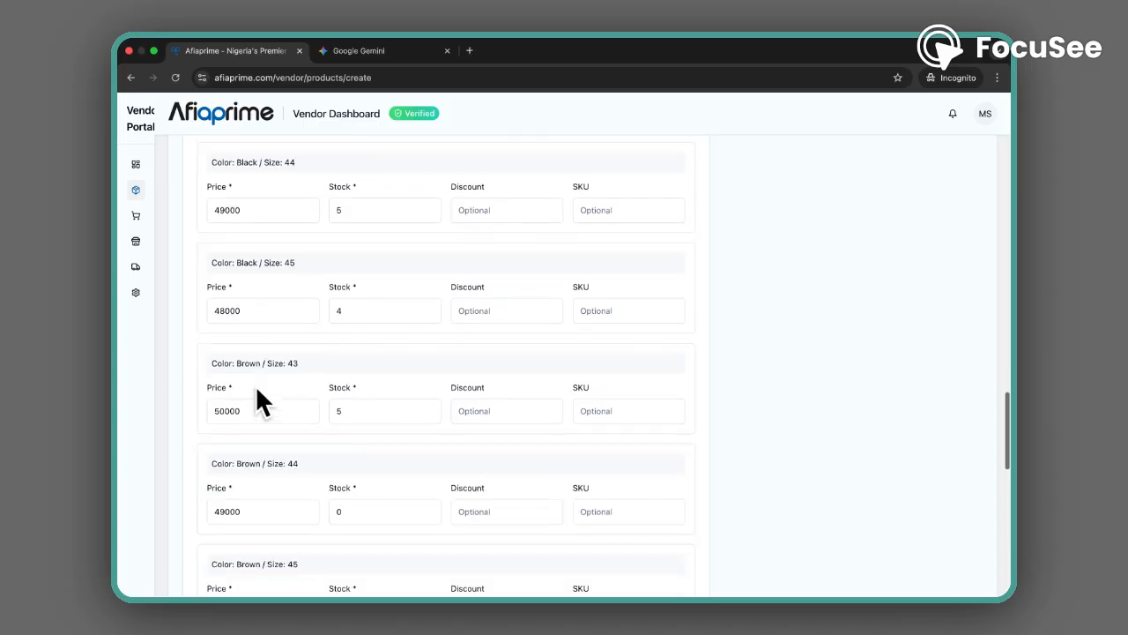
scroll(255, 385, "down", 3)
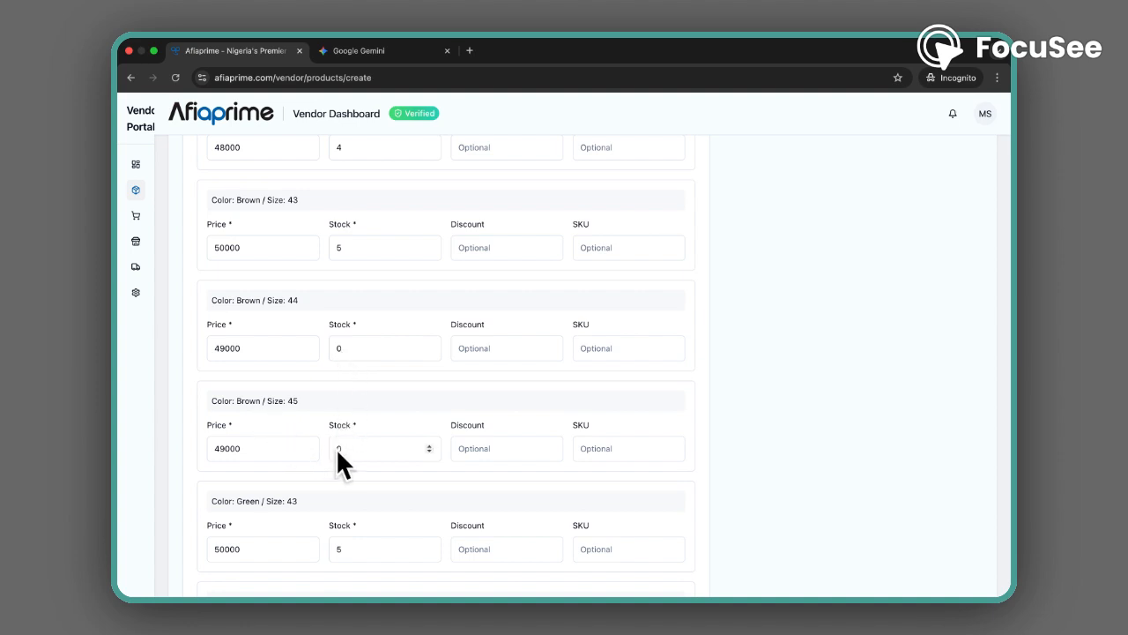
scroll(344, 459, "down", 5)
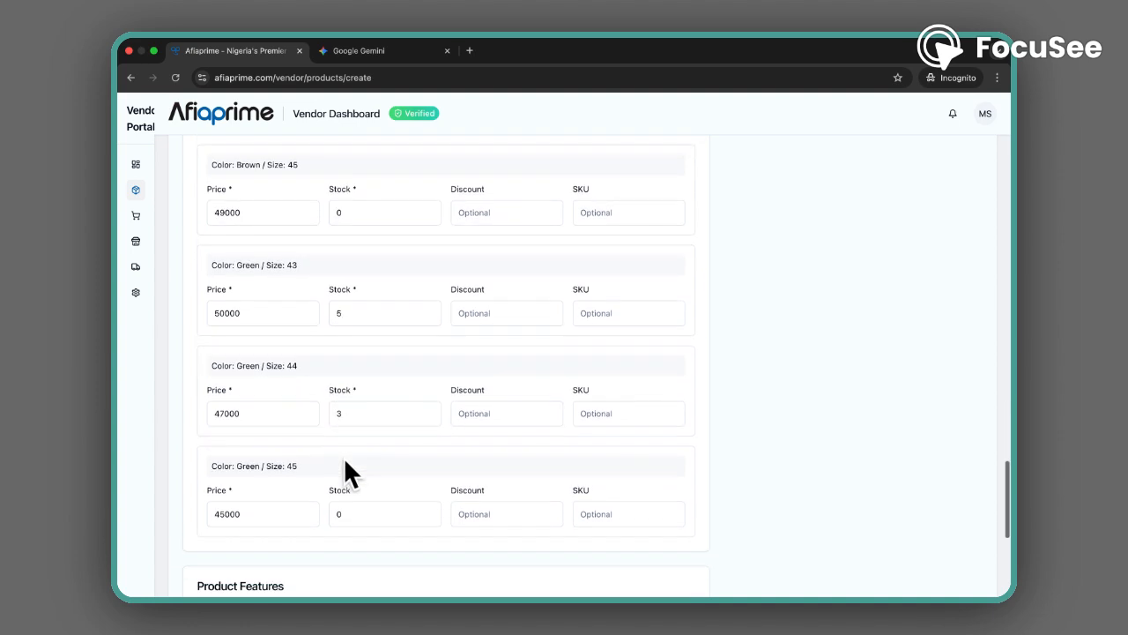
scroll(344, 459, "down", 1)
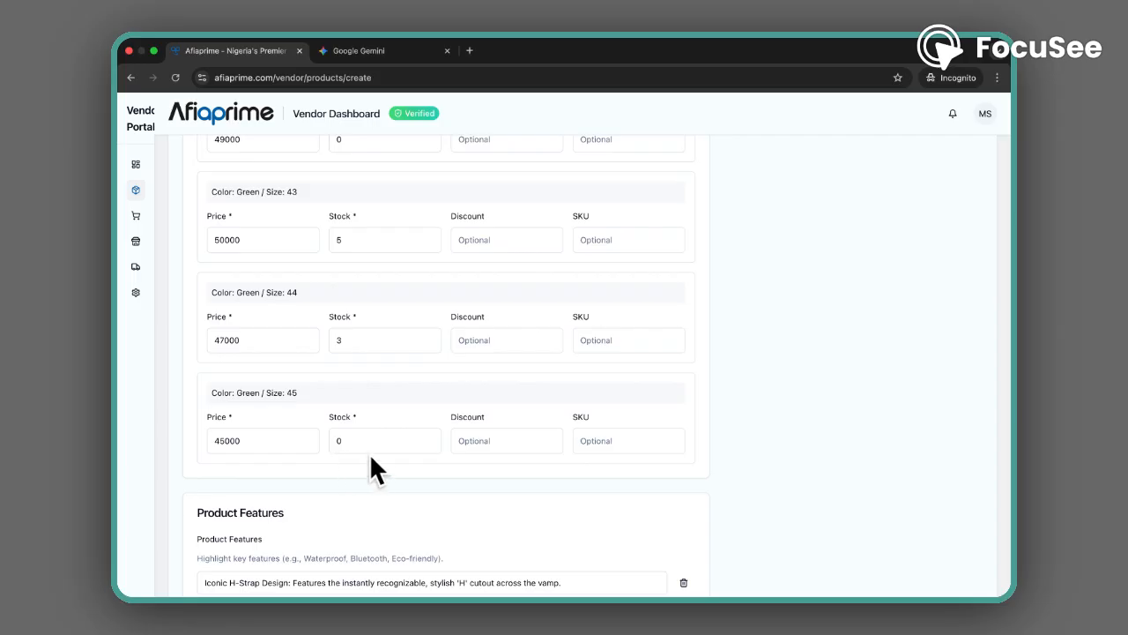
Save the new product and go to its Product Images section
scroll(374, 453, "down", 2)
scroll(382, 457, "down", 3)
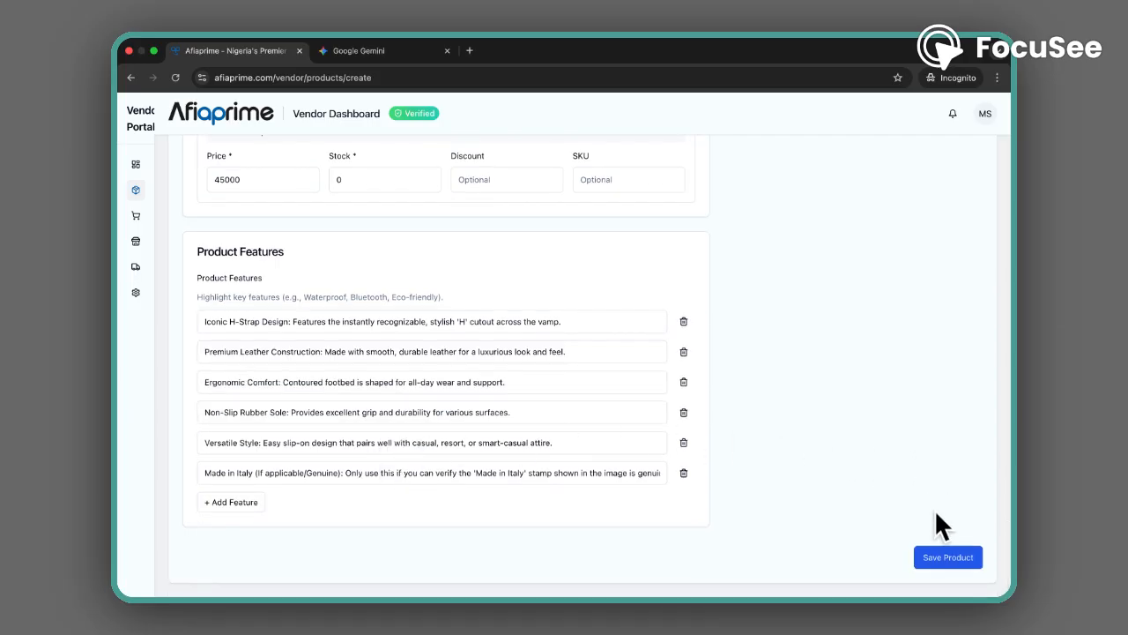
left_click(932, 559)
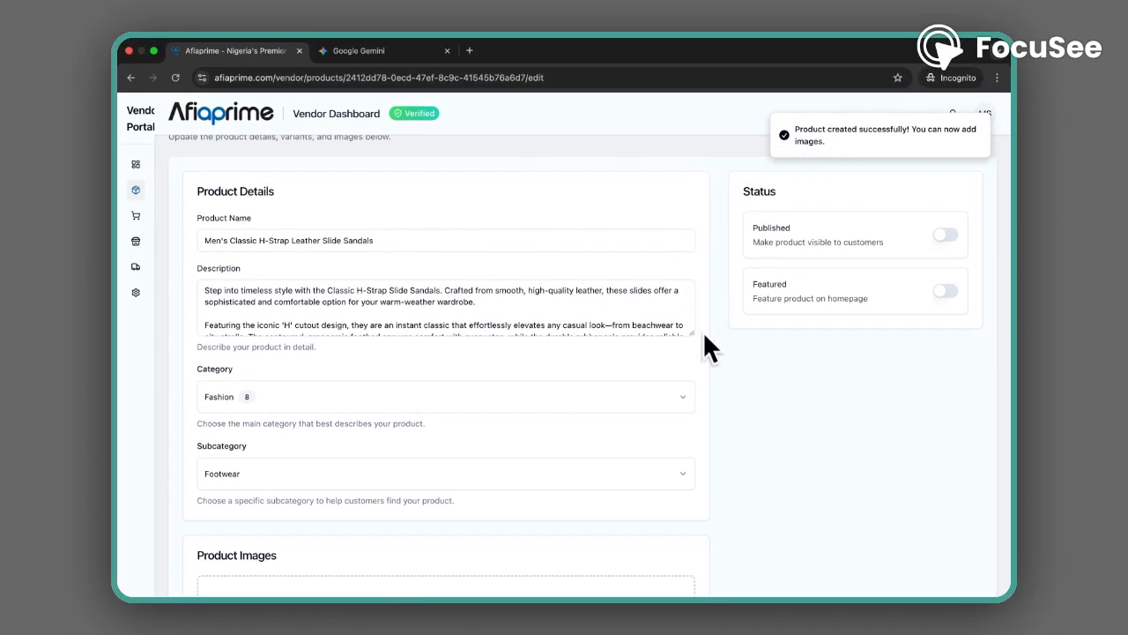
scroll(717, 398, "down", 5)
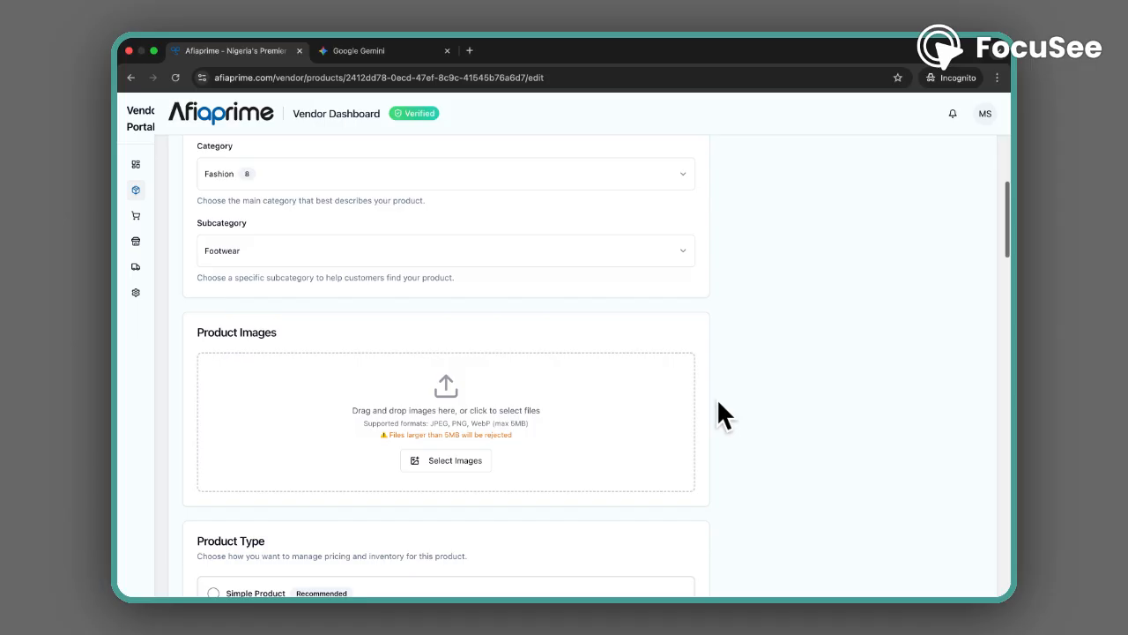
scroll(717, 397, "down", 2)
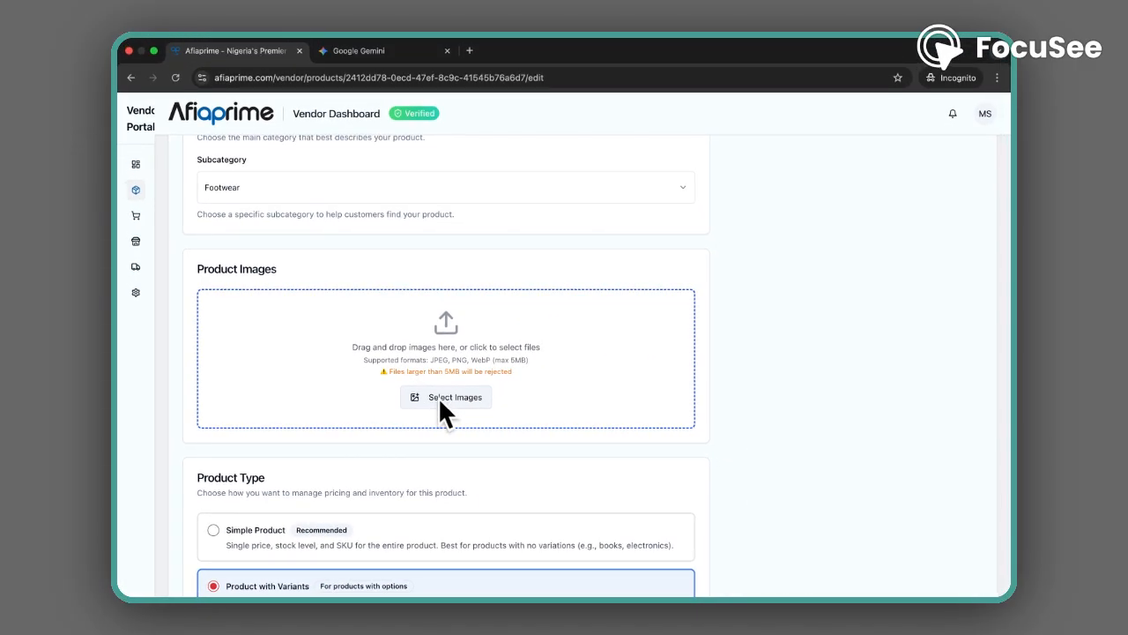
left_click(362, 55)
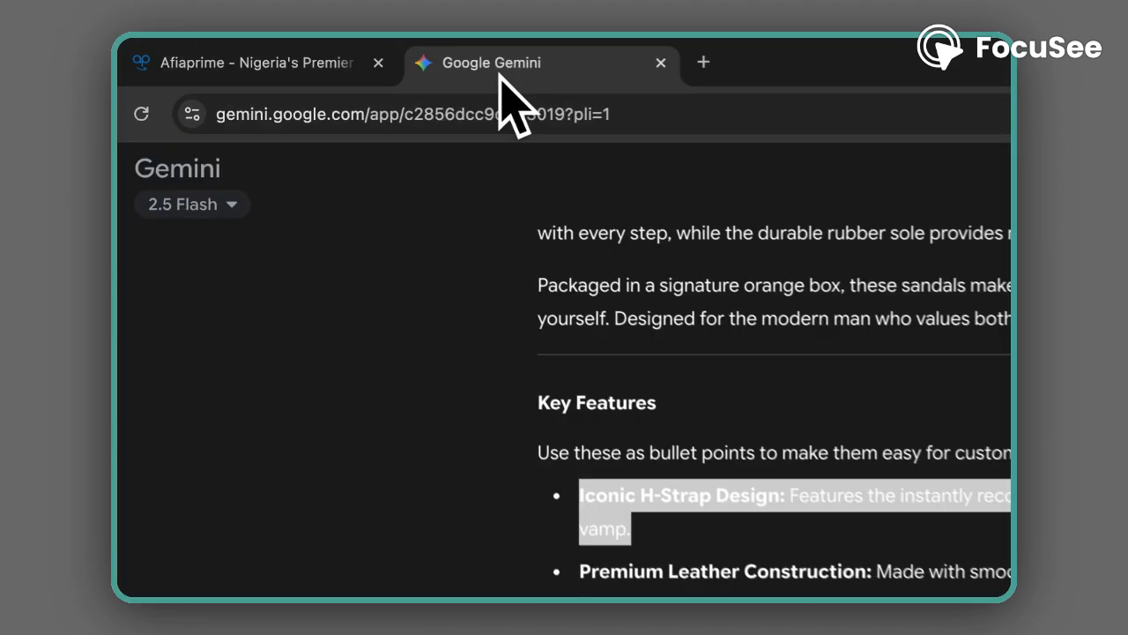
left_click(474, 594)
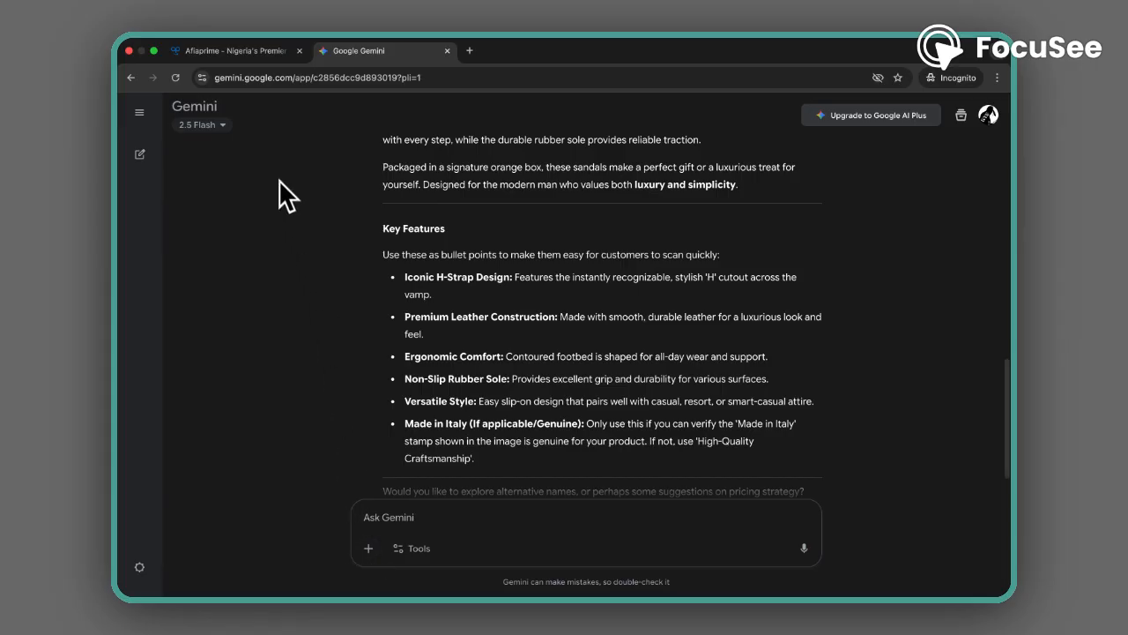
left_click(255, 65)
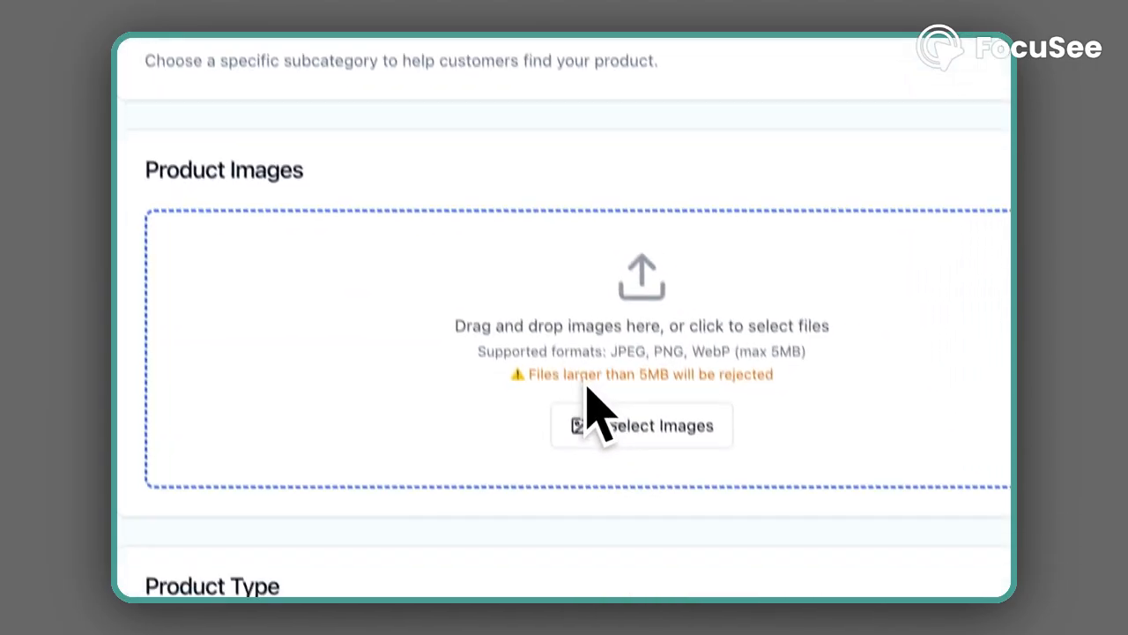
Upload the photo of the black slide pair in its orange box from the Downloads folder as the first product image
left_click(628, 435)
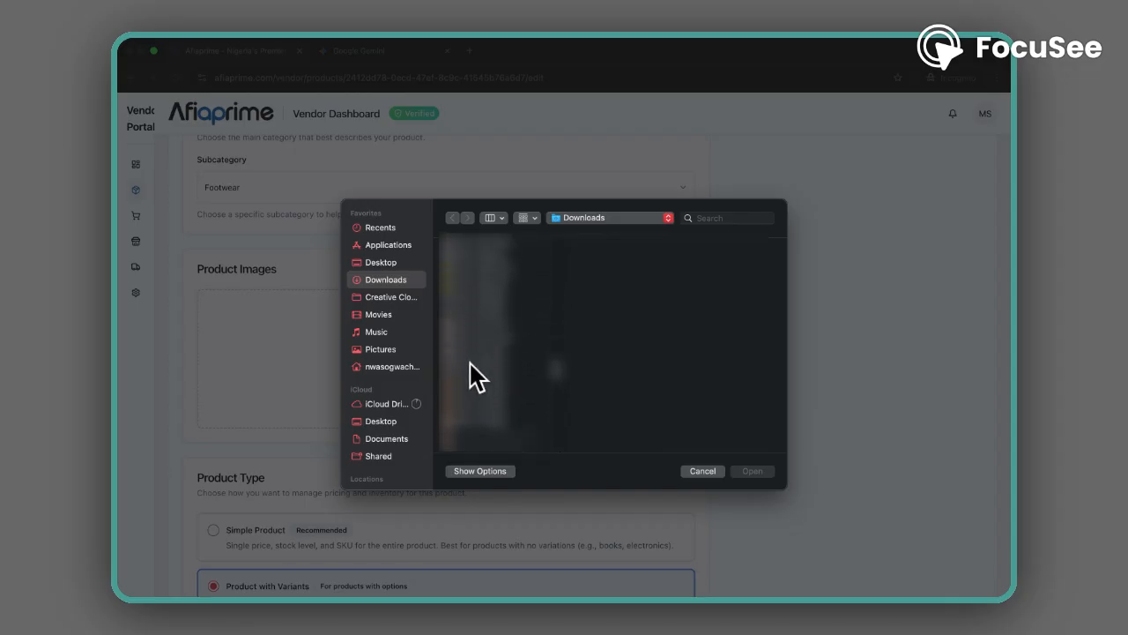
left_click(467, 363)
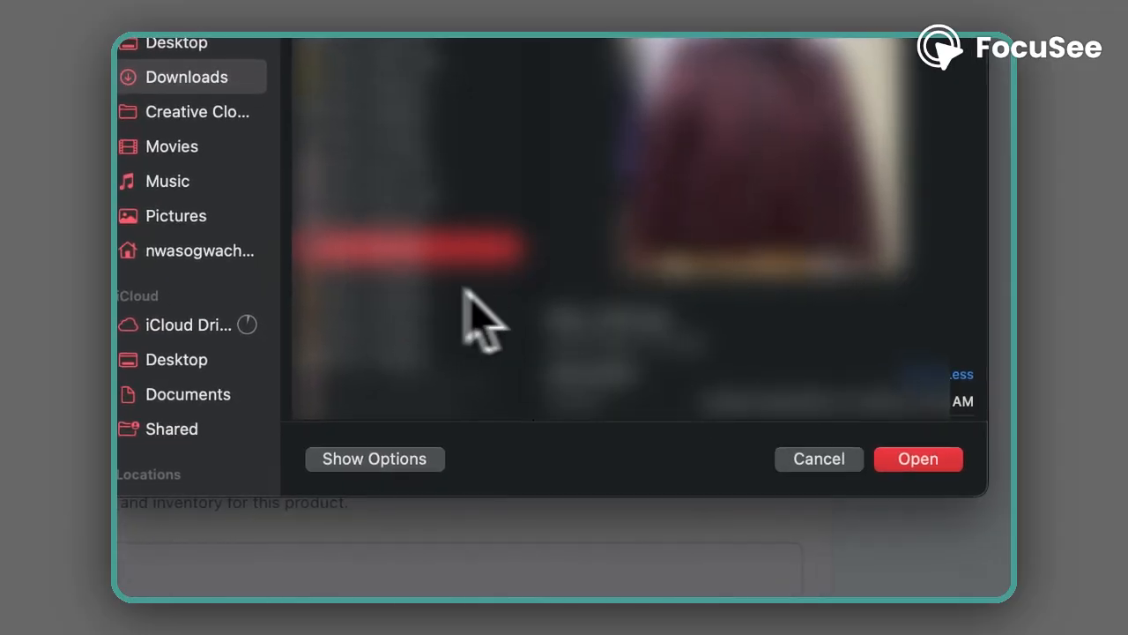
left_click(383, 275)
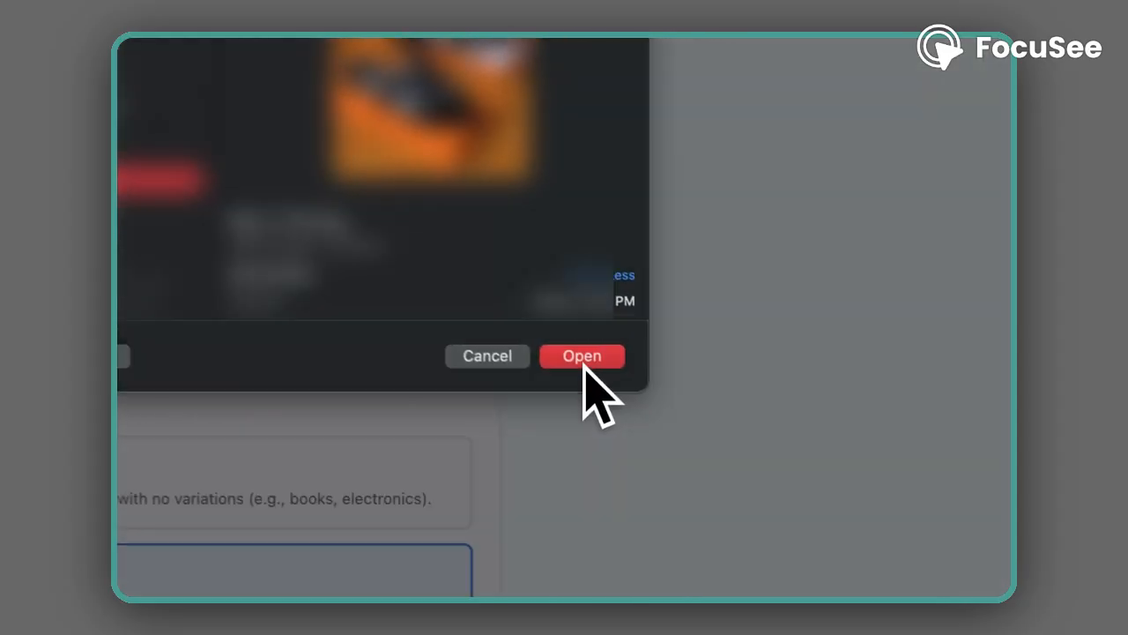
left_click(753, 472)
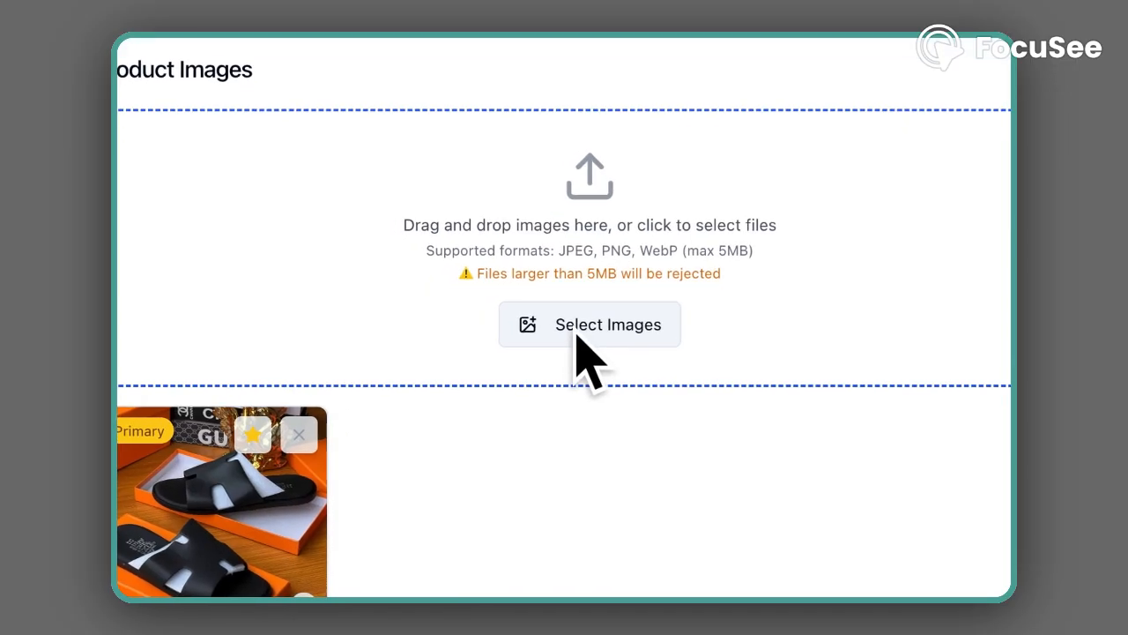
Add a second product image from Downloads, showing a black slide on the orange box beside an upright sole
left_click(579, 335)
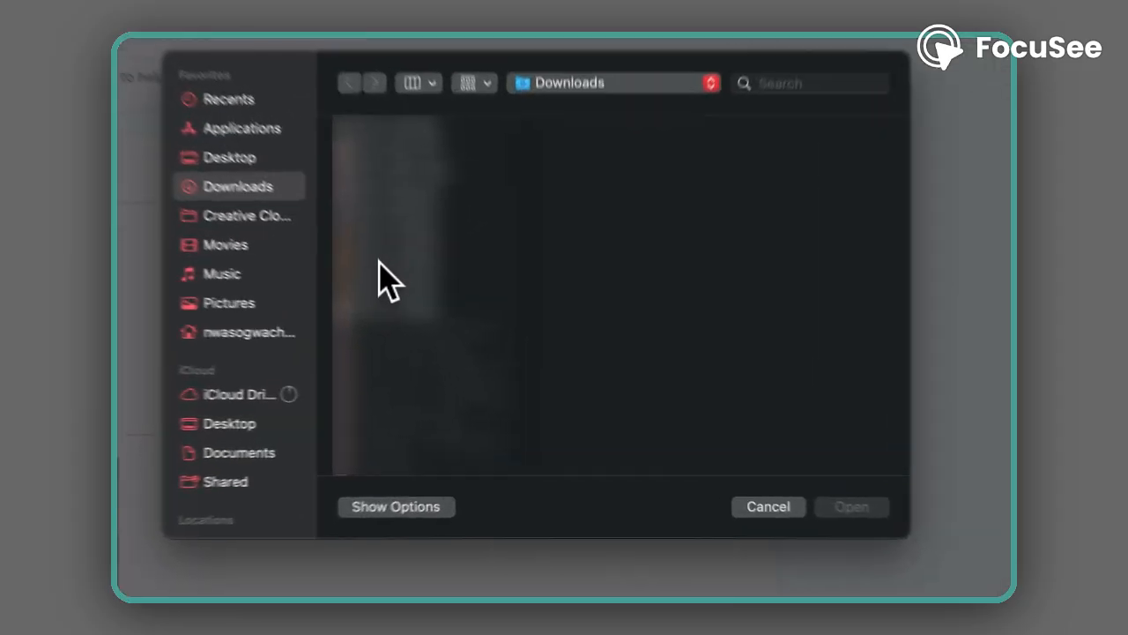
left_click(471, 324)
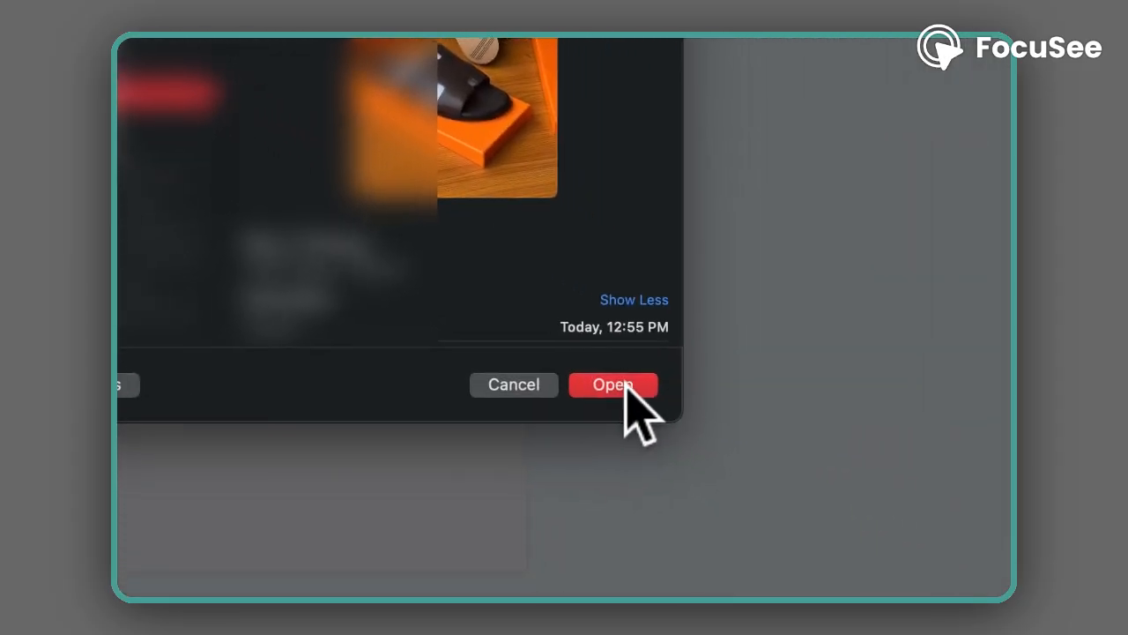
left_click(740, 443)
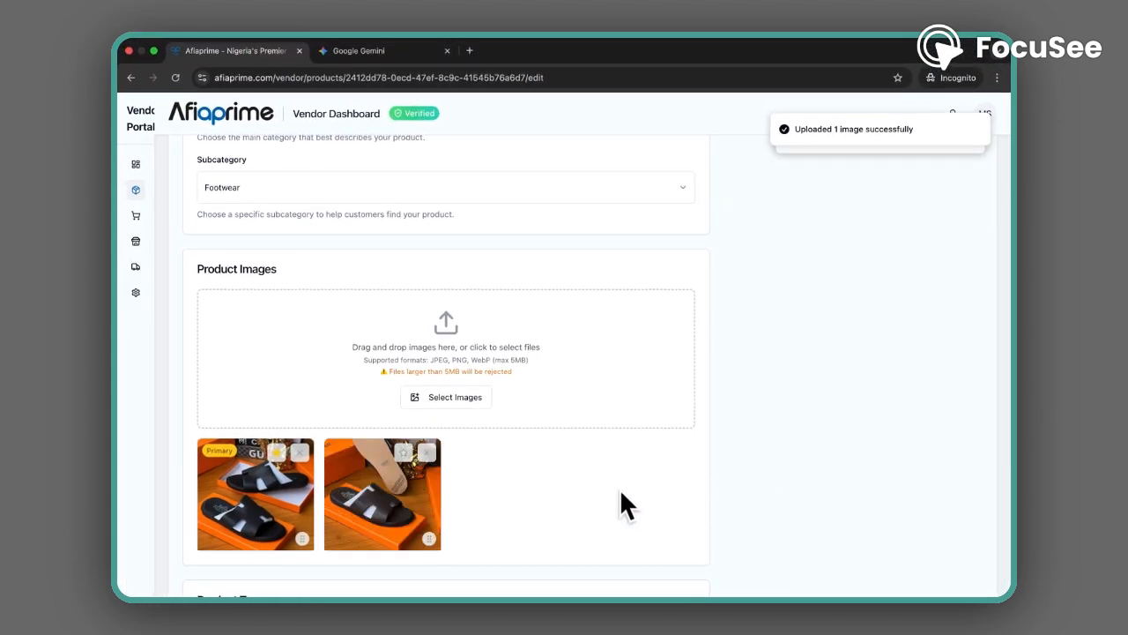
Add a third product image from Downloads, showing the turquoise slides together with the black pairs
left_click(468, 404)
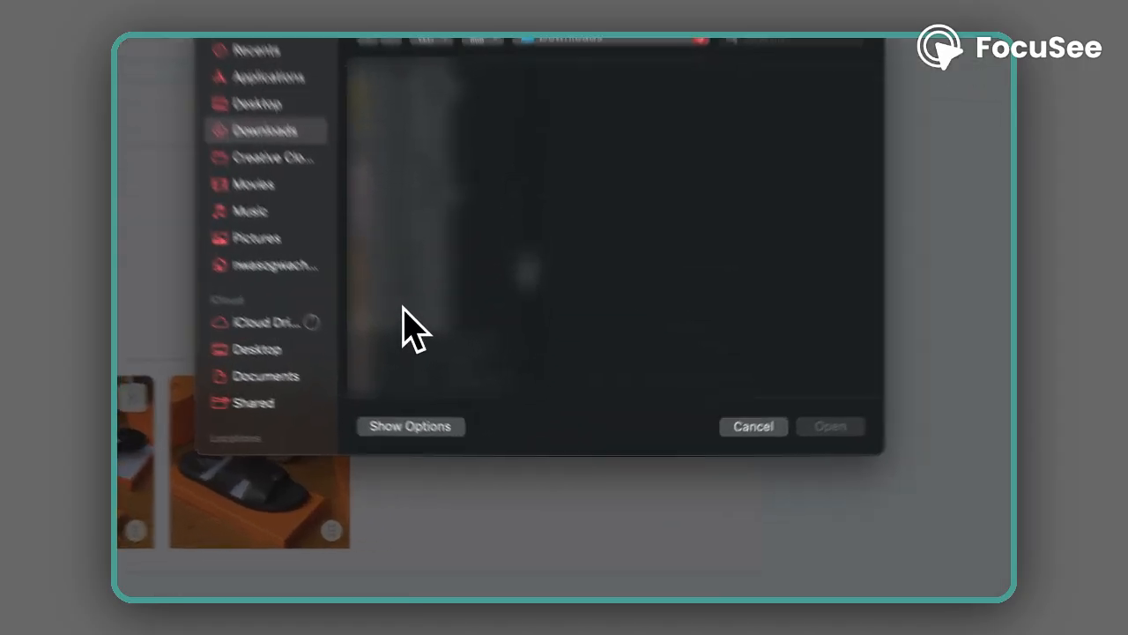
left_click(474, 393)
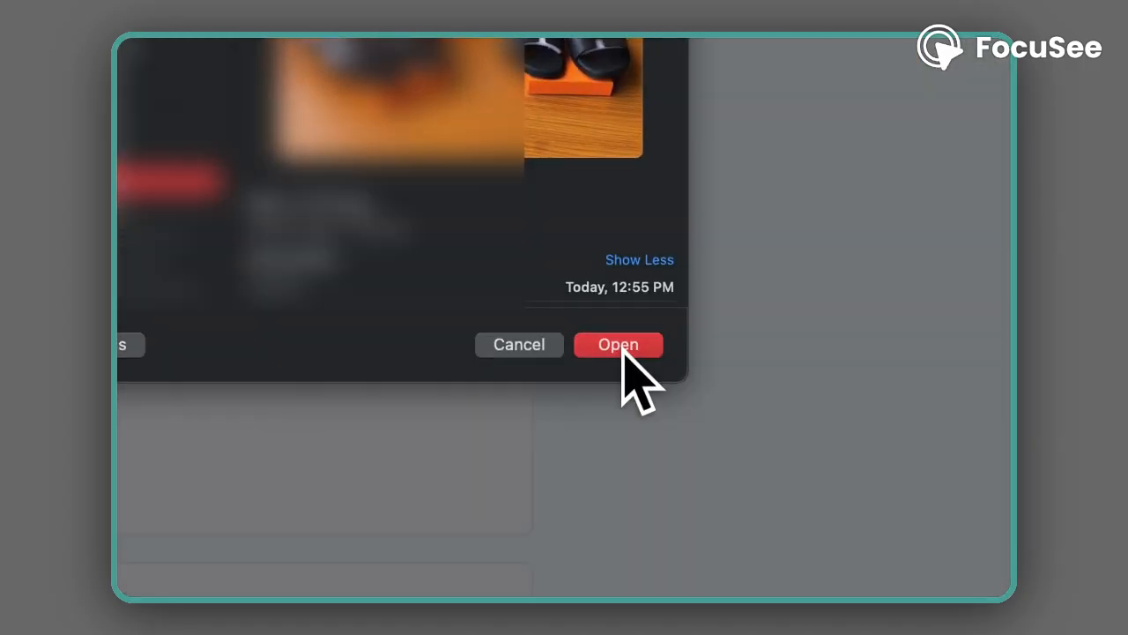
left_click(796, 373)
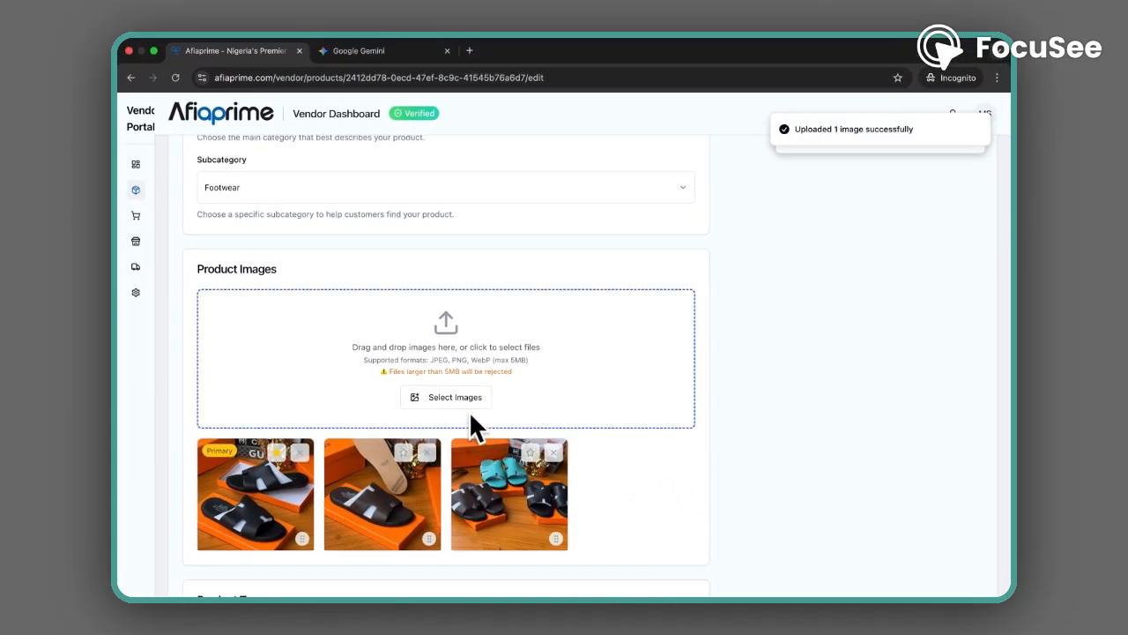
Add a fourth product image from Downloads, showing a brown and a dark slide in an open orange box
left_click(462, 398)
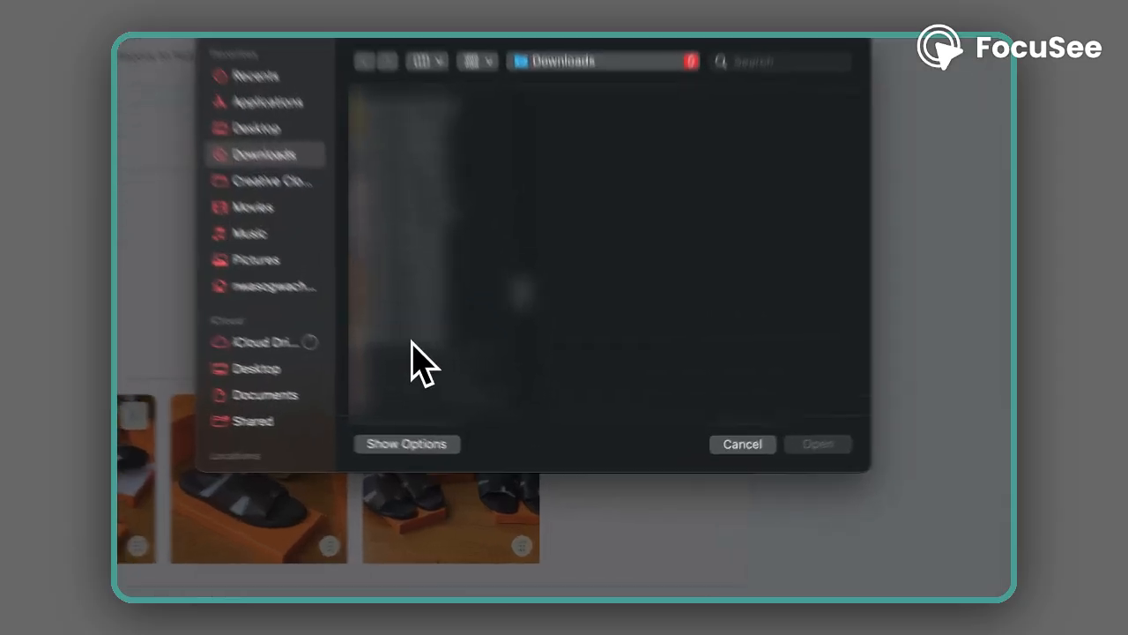
left_click(485, 401)
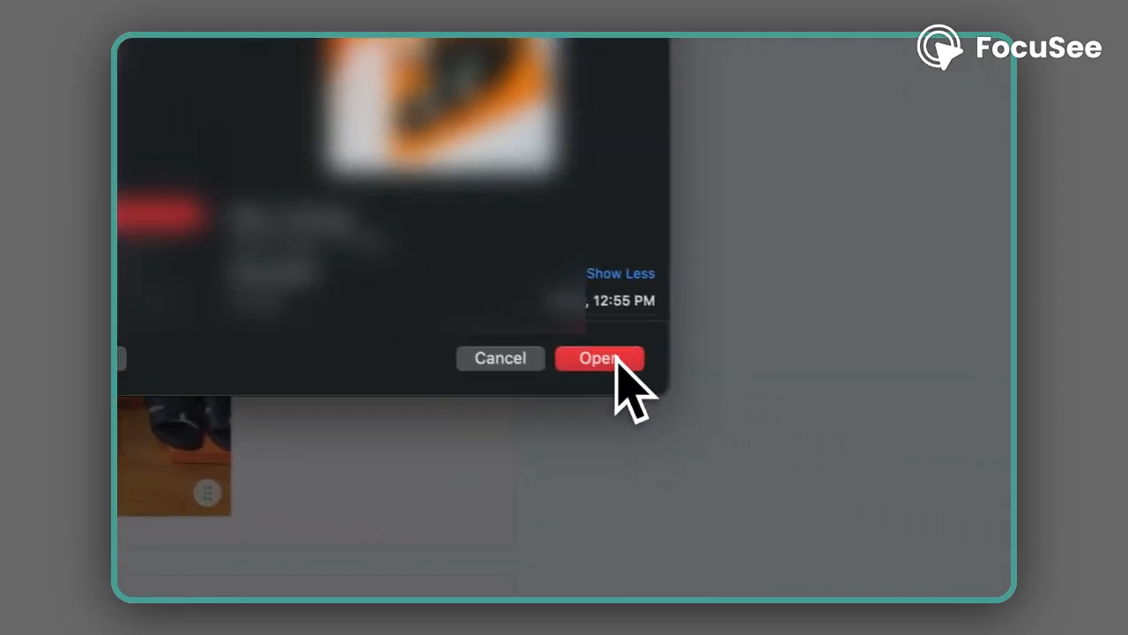
left_click(608, 358)
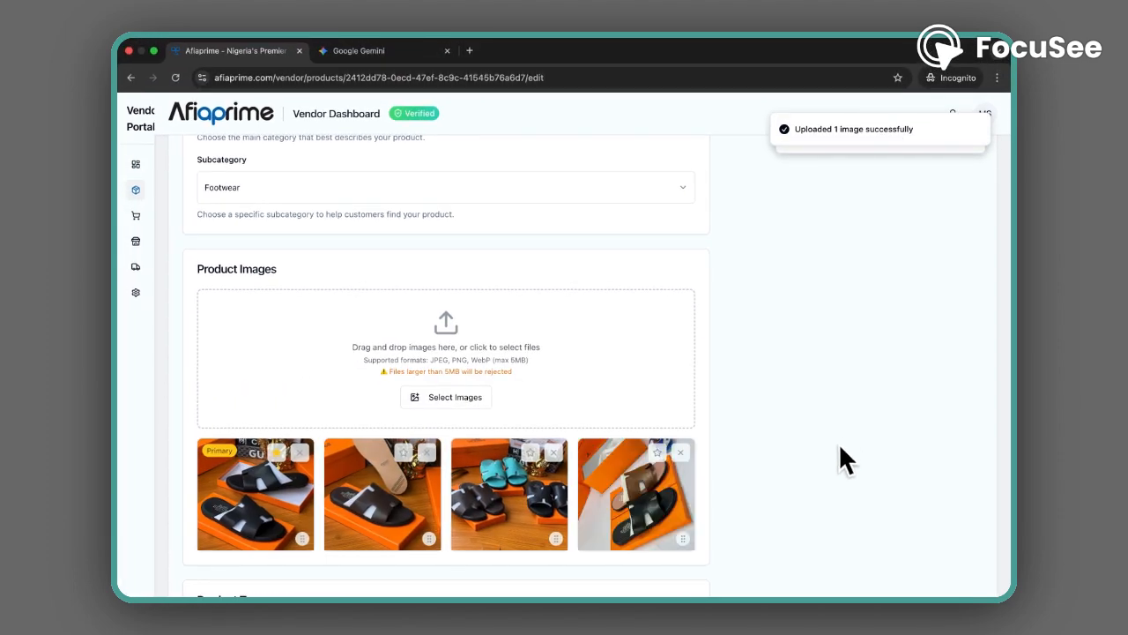
scroll(850, 430, "down", 3)
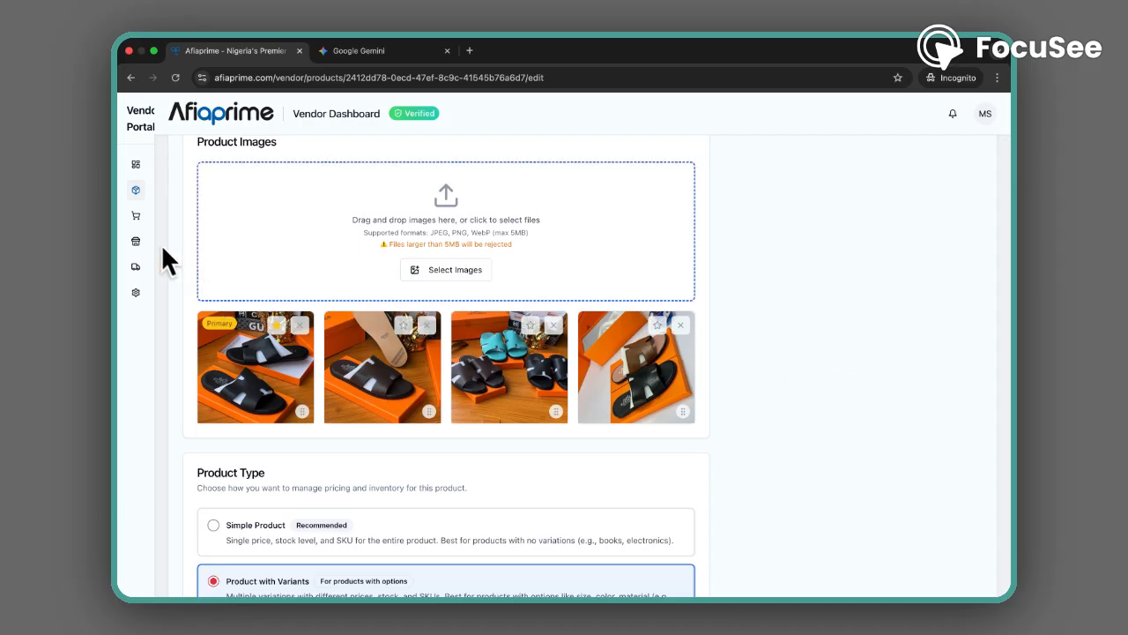
Return to the vendor's product list and mark the Men's Classic H-Strap Leather Slide Sandals as featured
left_click(155, 192)
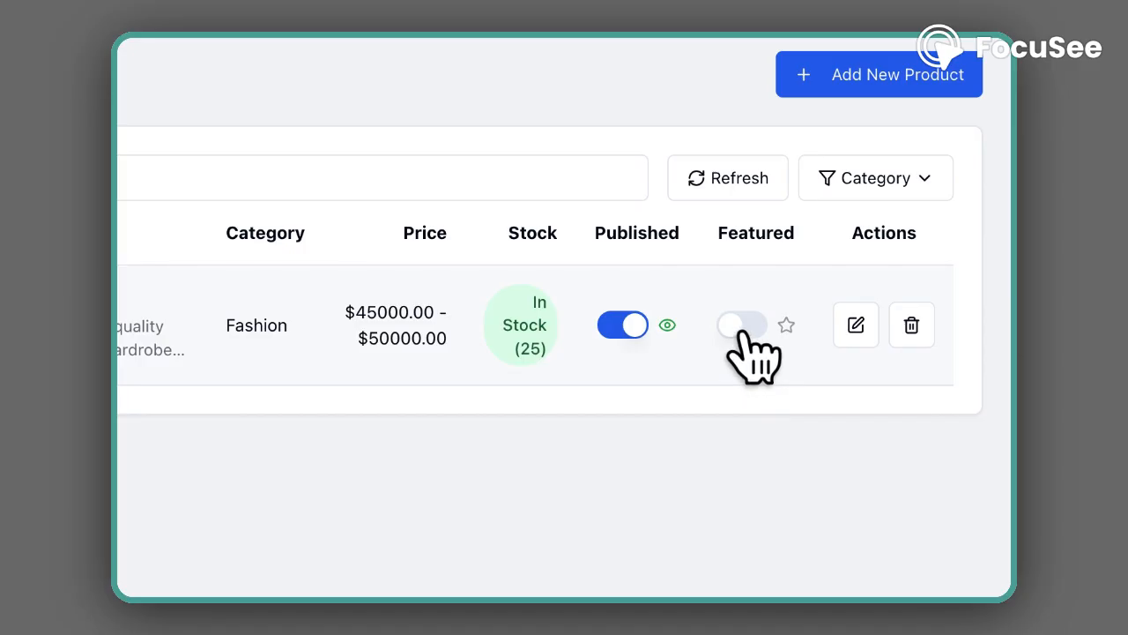
left_click(742, 327)
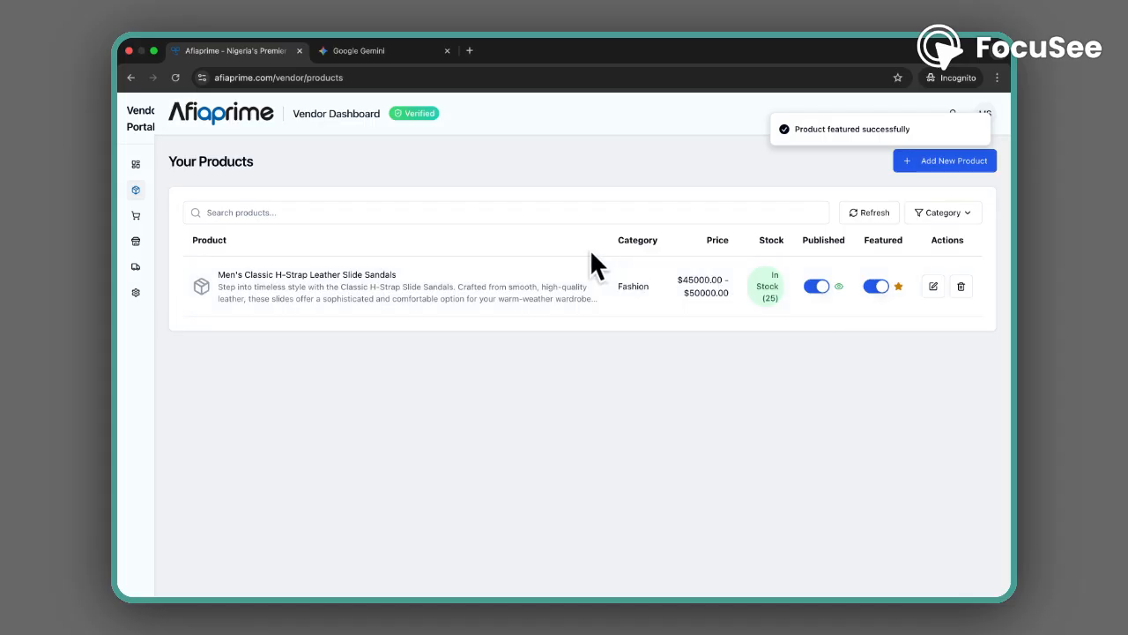
Go to the storefront homepage, find the H-Strap slide sandals among the Featured Products and open their product page
left_click(221, 131)
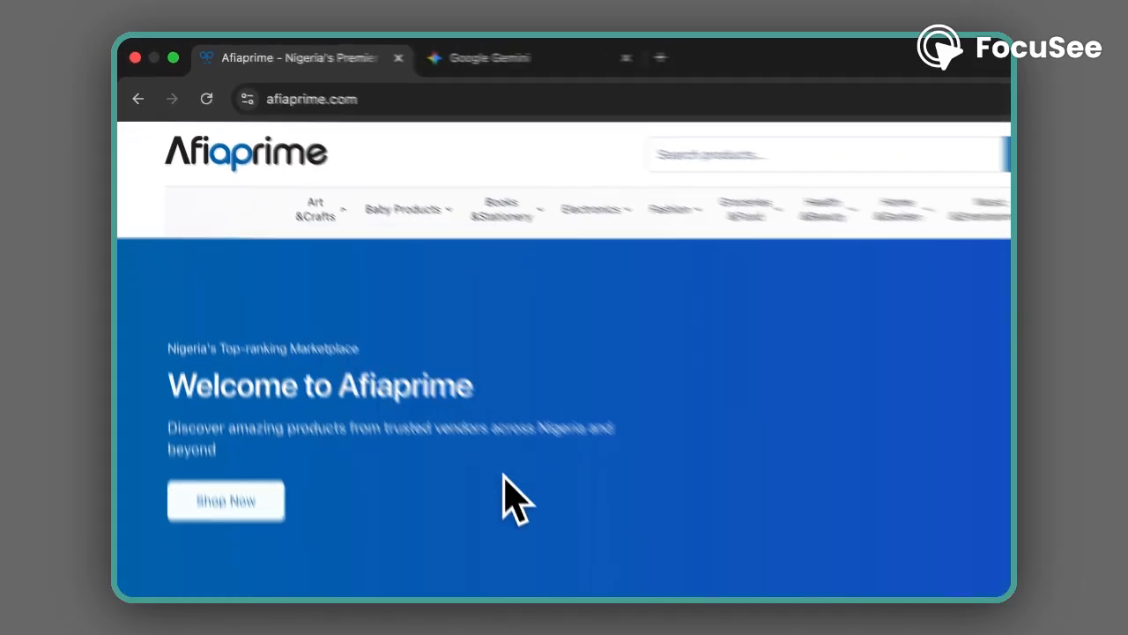
scroll(391, 375, "down", 10)
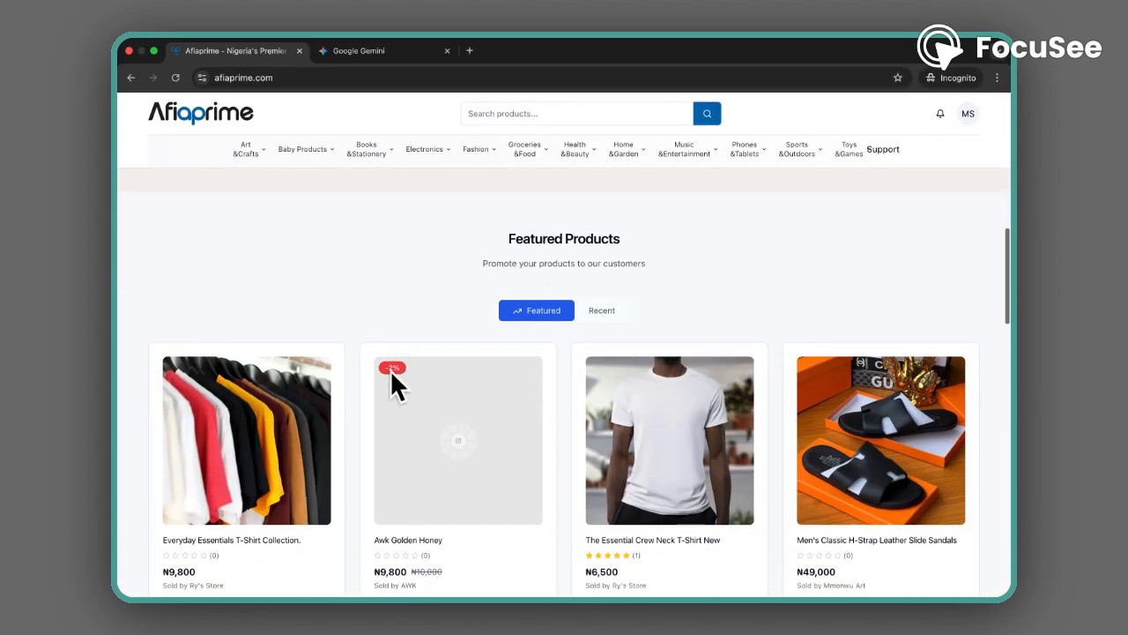
scroll(391, 375, "down", 2)
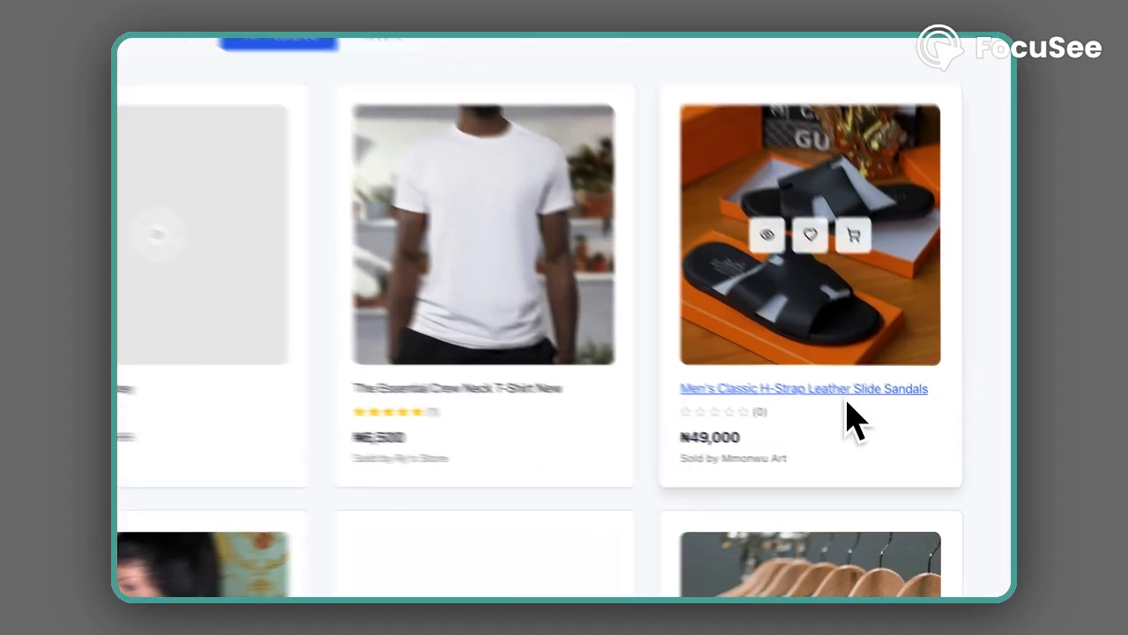
scroll(903, 433, "down", 15)
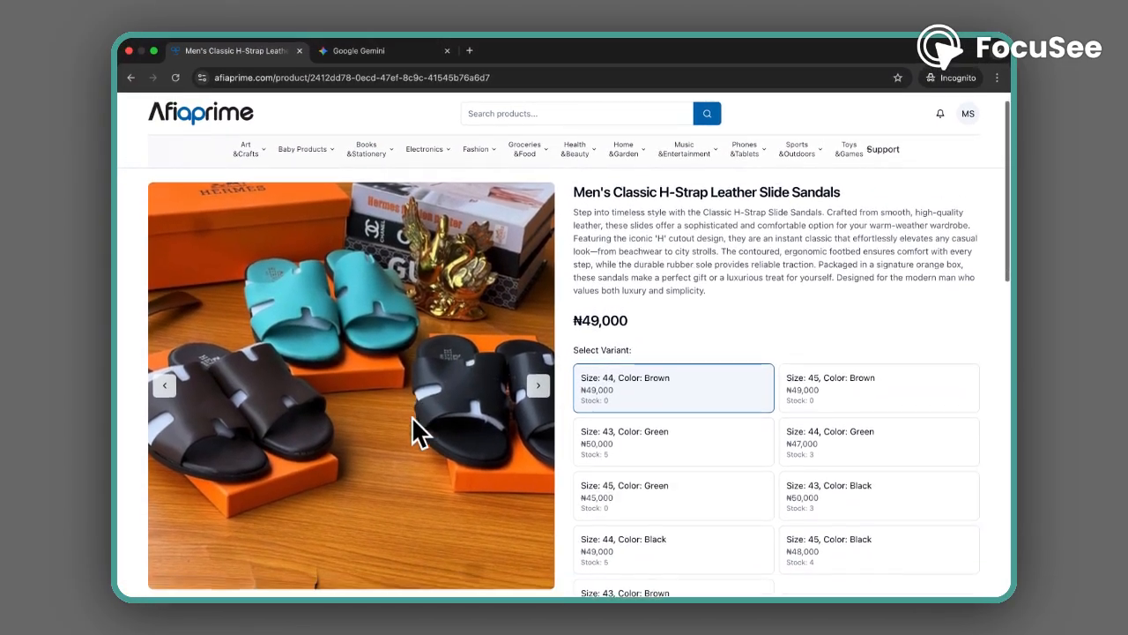
Page through all the product images in the sandals' gallery until it cycles back to the turquoise slides photo
scroll(412, 416, "down", 1)
scroll(412, 416, "up", 2)
scroll(412, 416, "down", 2)
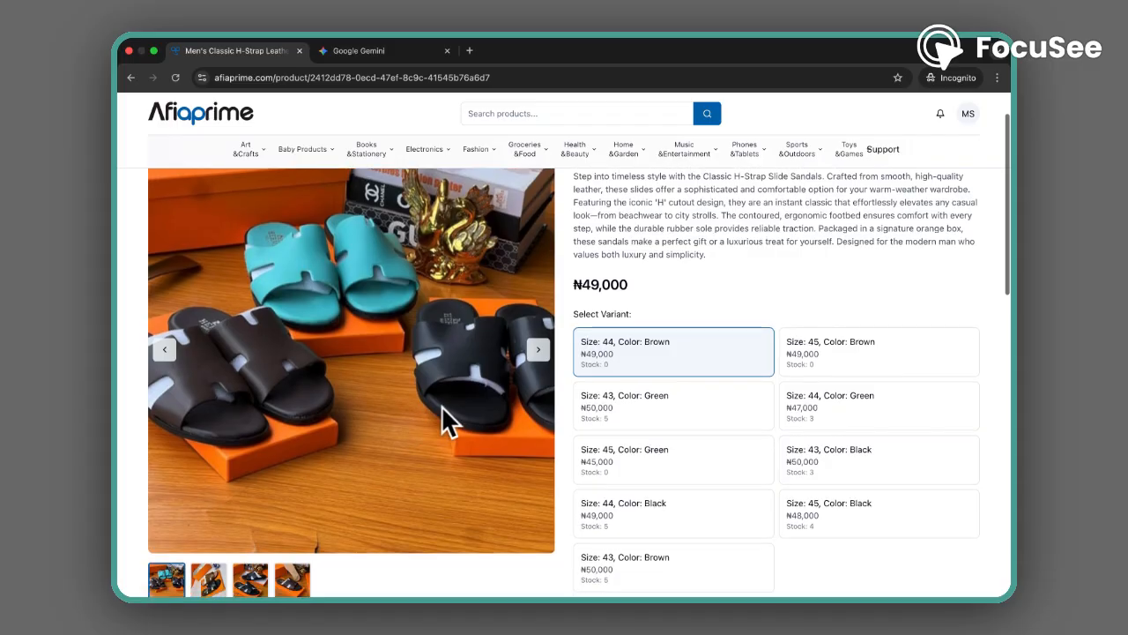
left_click(538, 351)
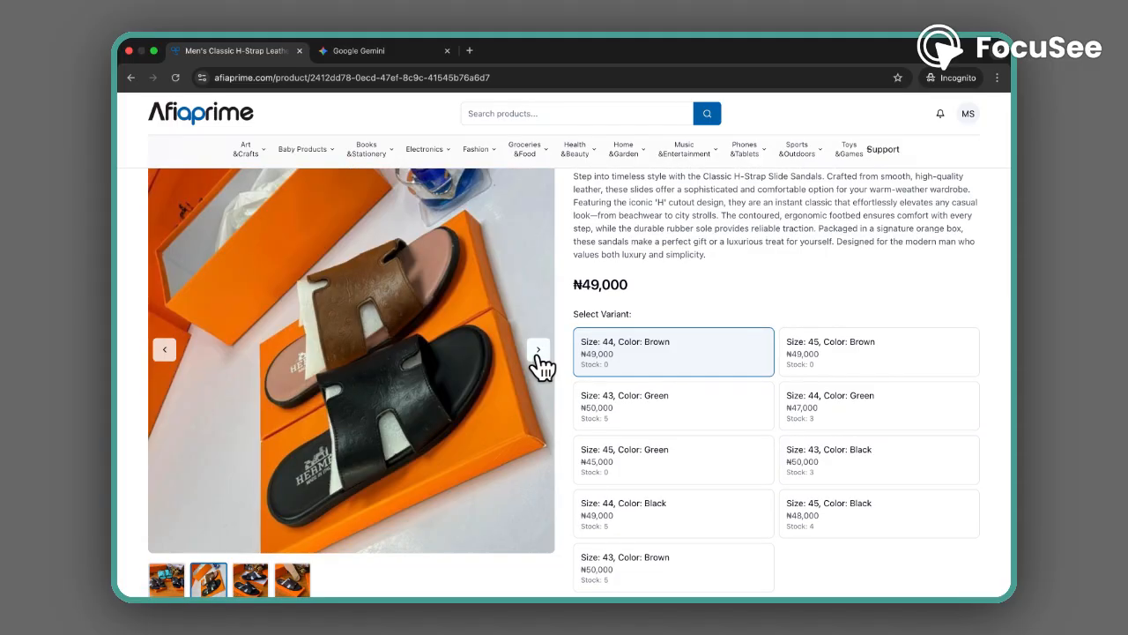
left_click(539, 351)
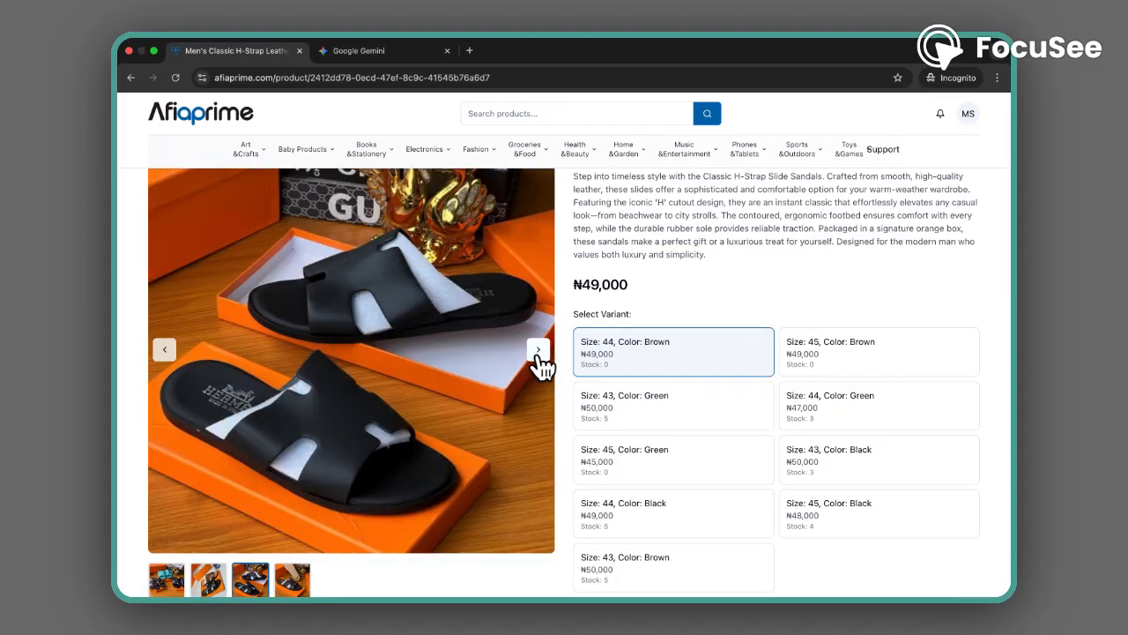
left_click(538, 351)
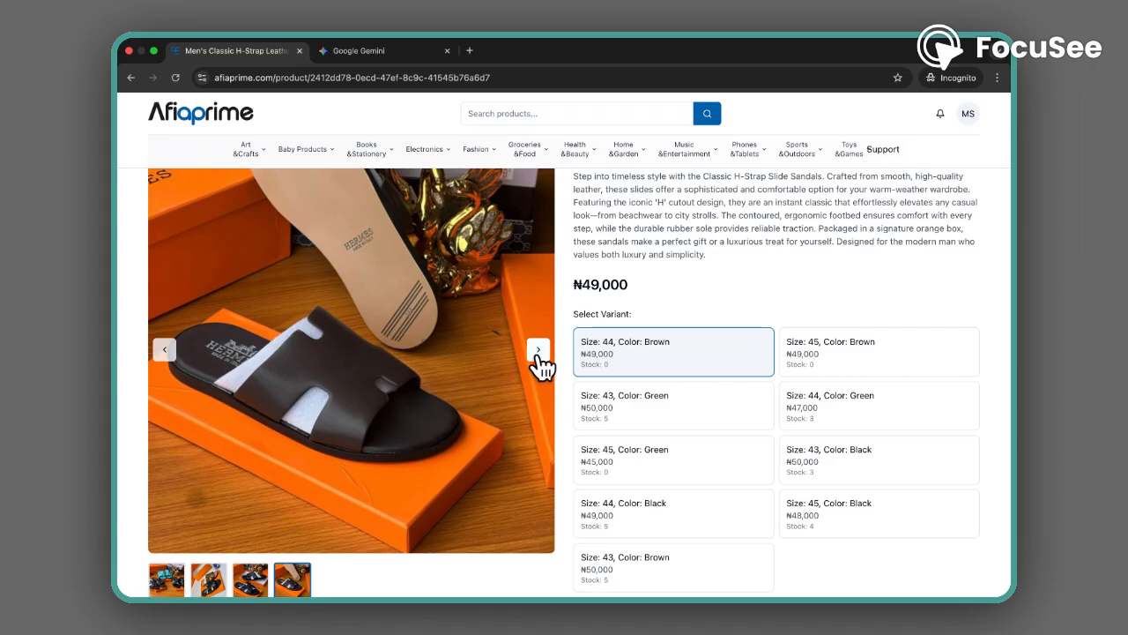
left_click(539, 350)
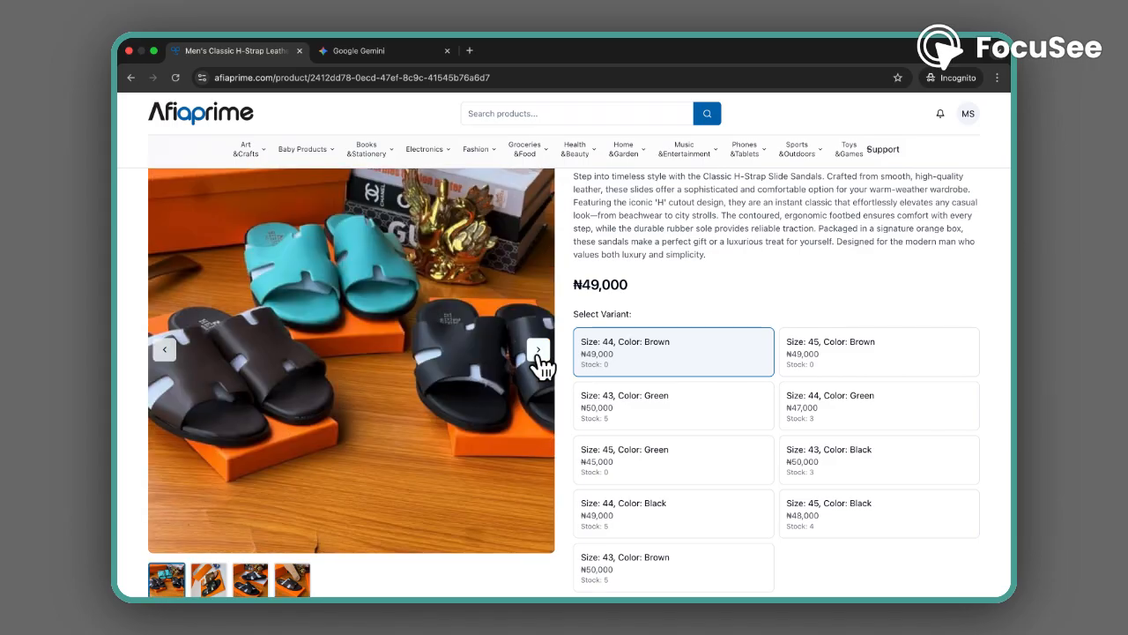
scroll(691, 269, "up", 1)
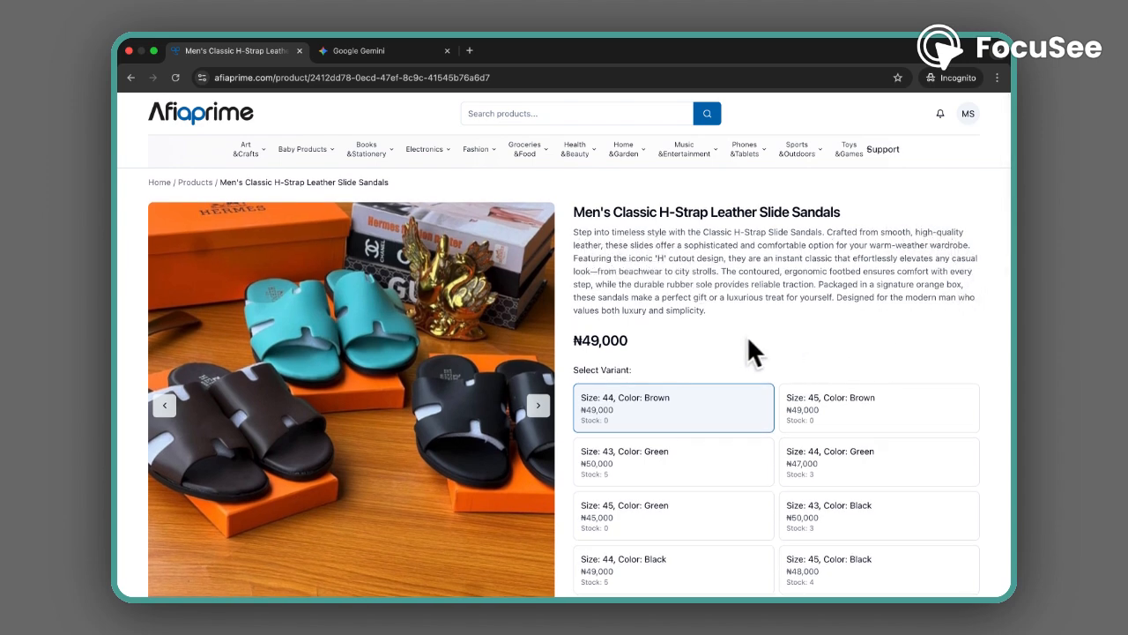
Review the sandals' variant list and select Size 45, Color Black to check its purchase options
scroll(661, 361, "down", 1)
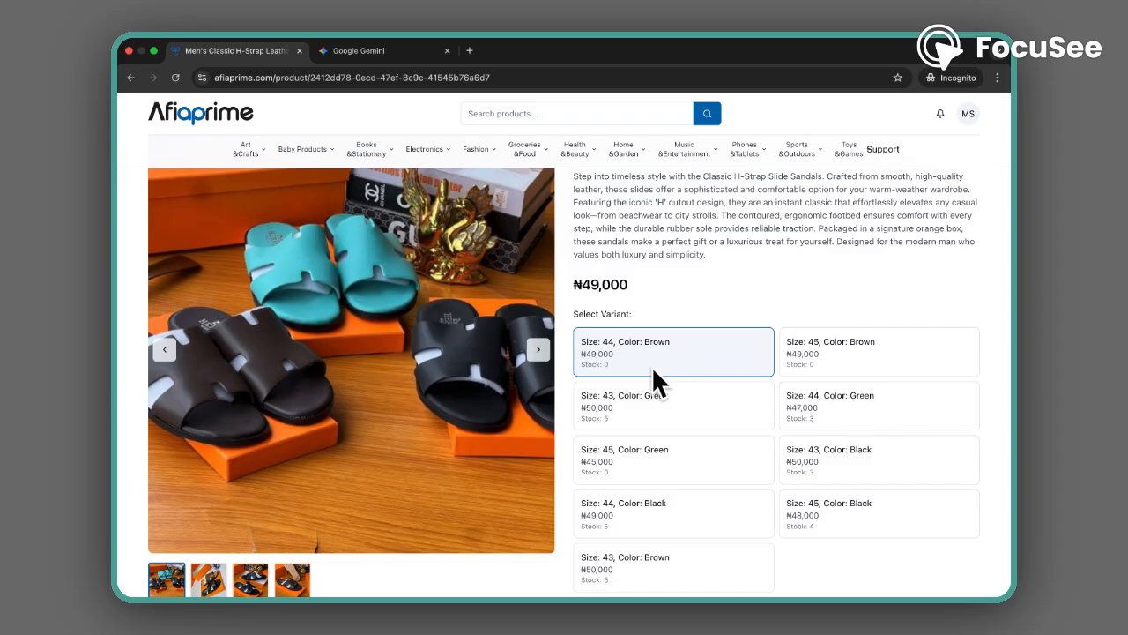
scroll(652, 366, "down", 3)
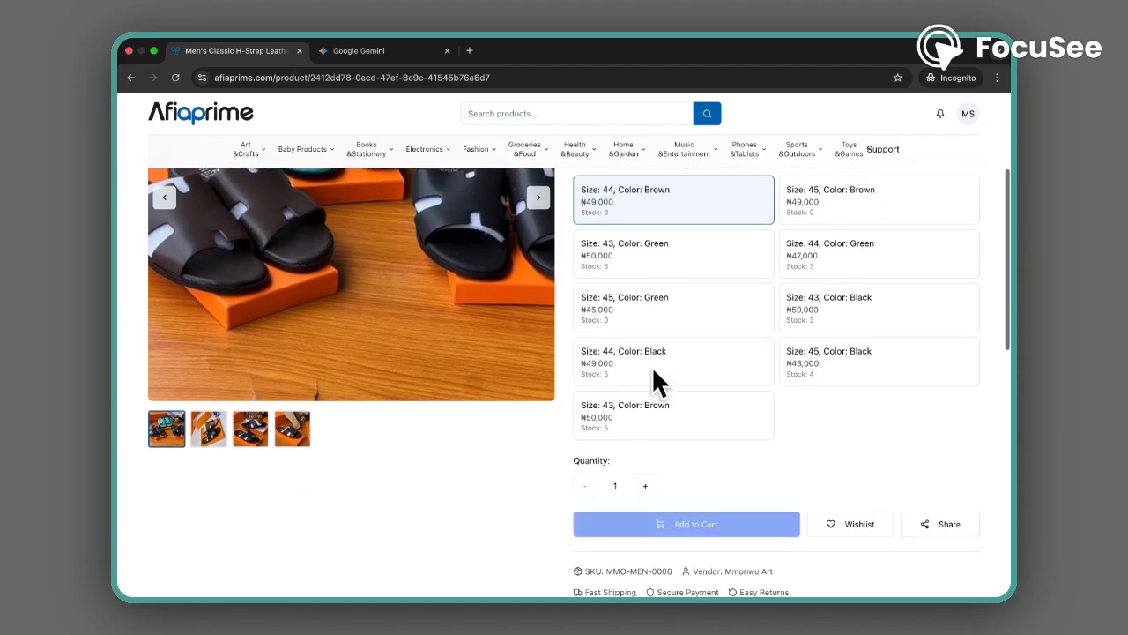
scroll(653, 370, "up", 1)
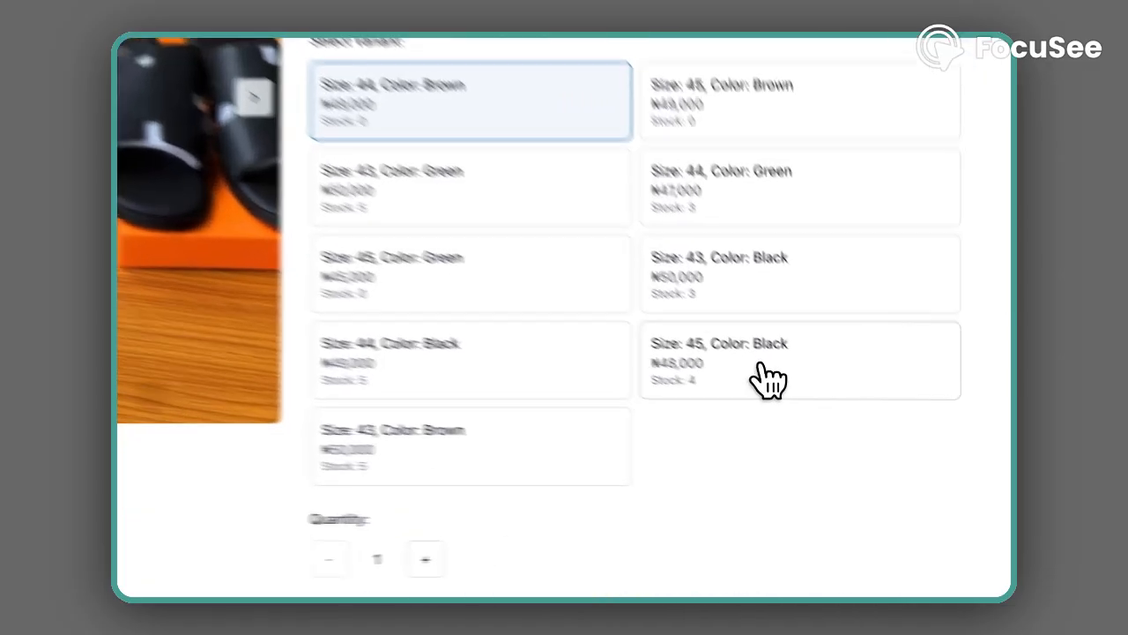
left_click(854, 432)
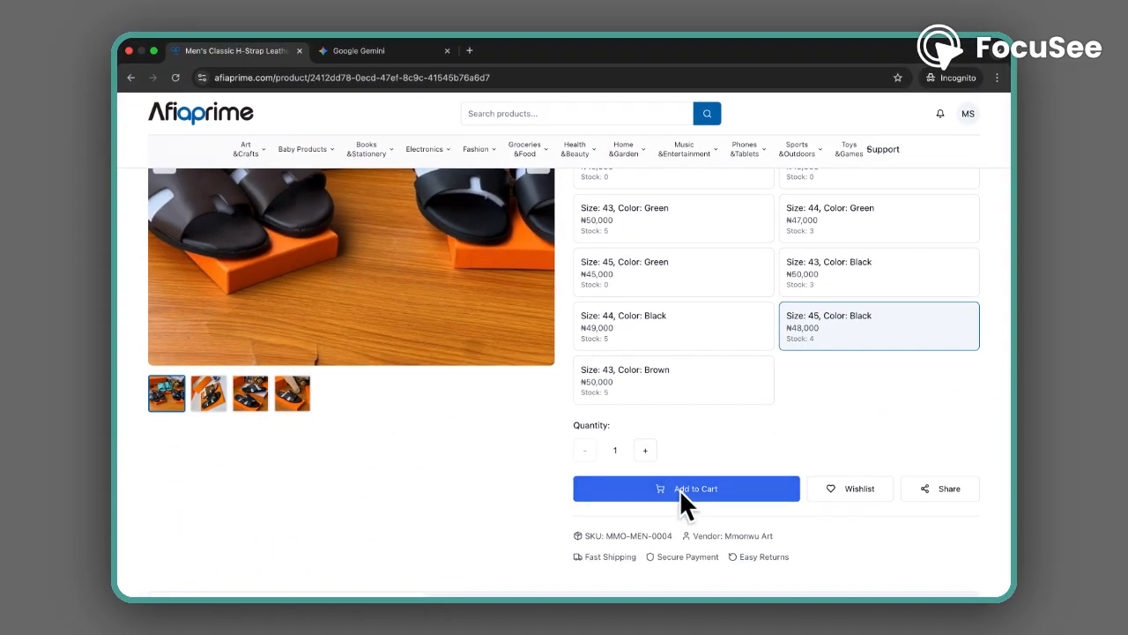
scroll(791, 441, "down", 2)
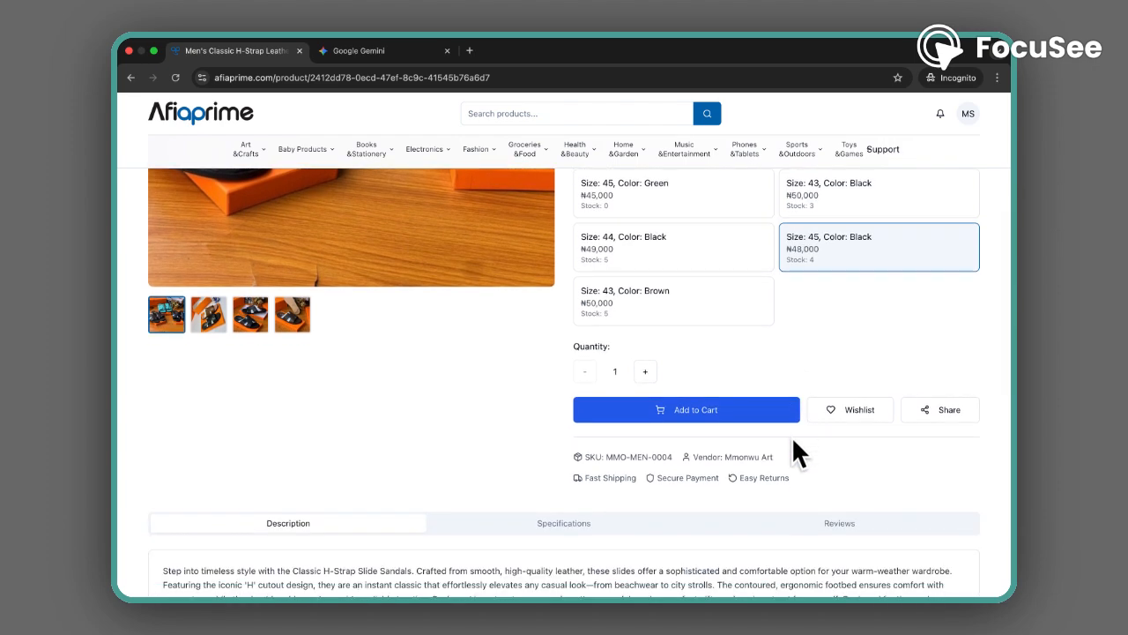
Switch the selected variant to Size 43, Color Black, followed by Size 44, Color Green, to compare their prices
scroll(792, 442, "up", 3)
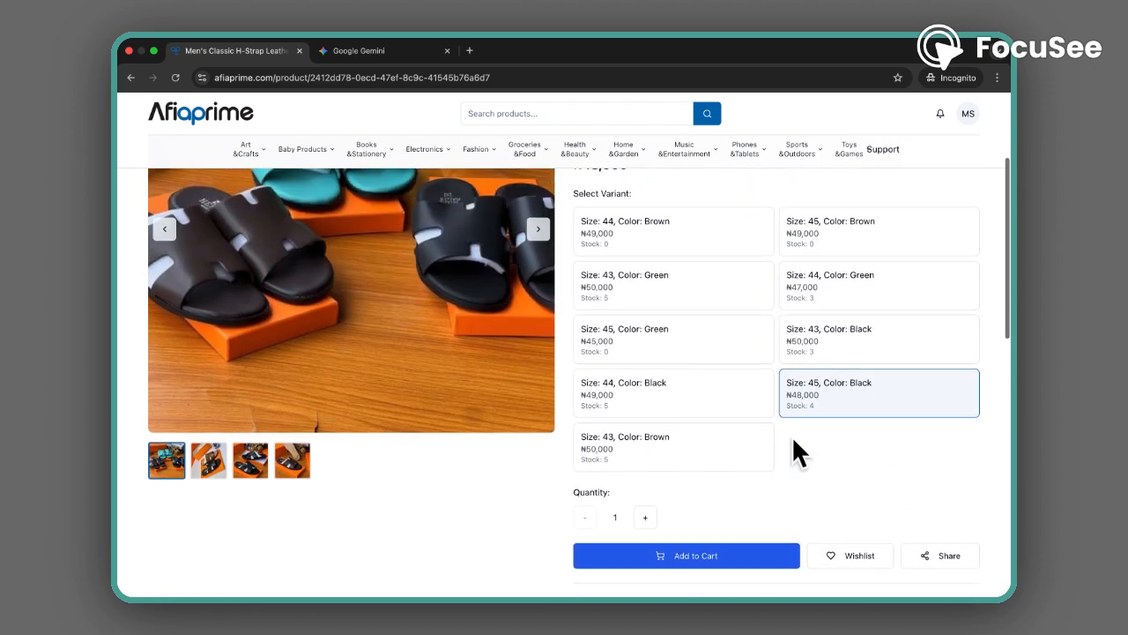
scroll(792, 435, "up", 1)
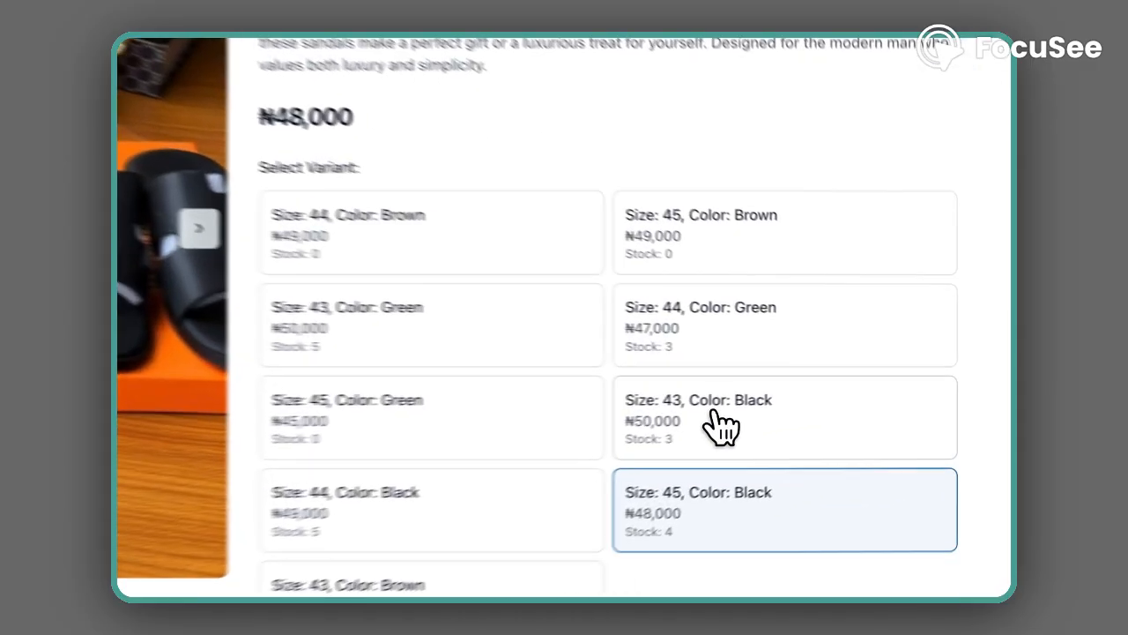
left_click(721, 426)
left_click(692, 313)
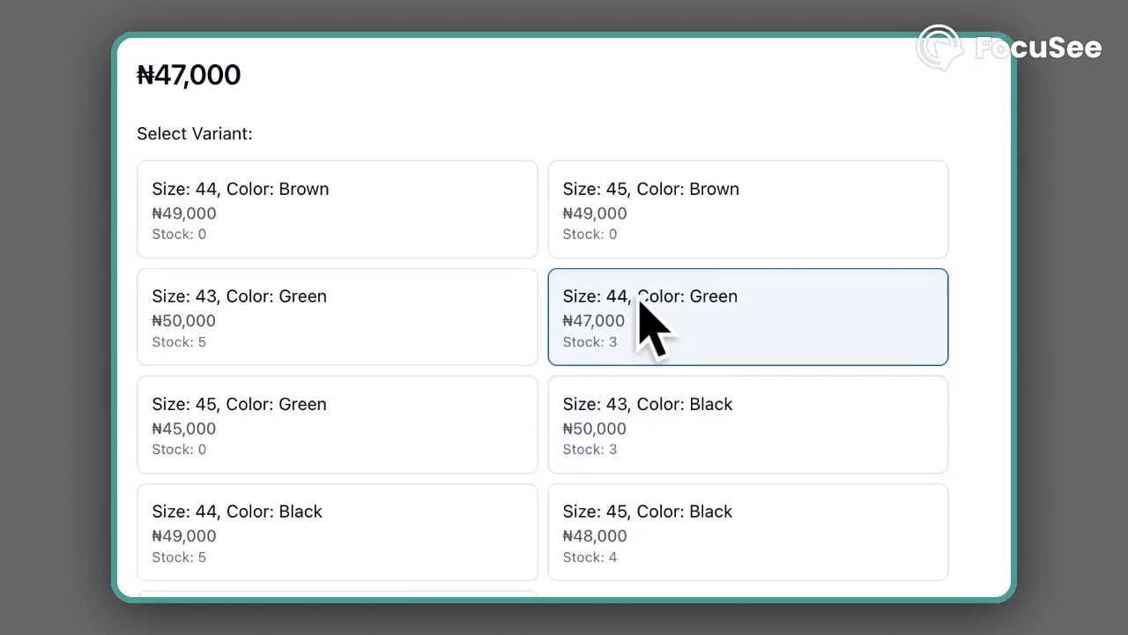
Select the Size 45, Color Brown variant, raise the quantity to 2 and try to add it to the cart
left_click(624, 239)
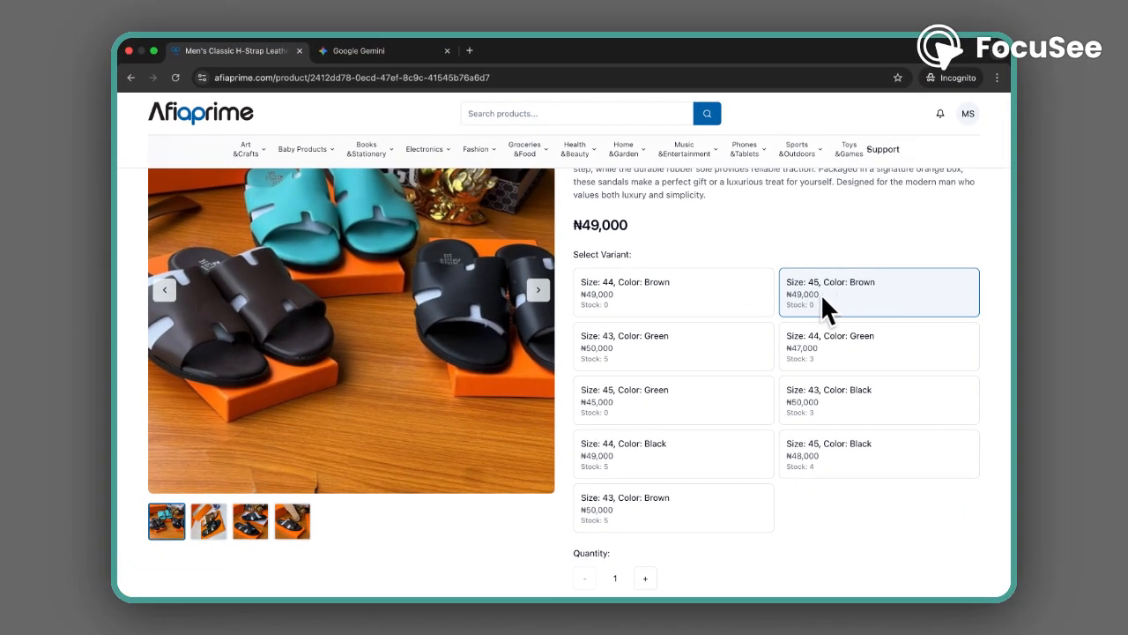
scroll(810, 310, "down", 3)
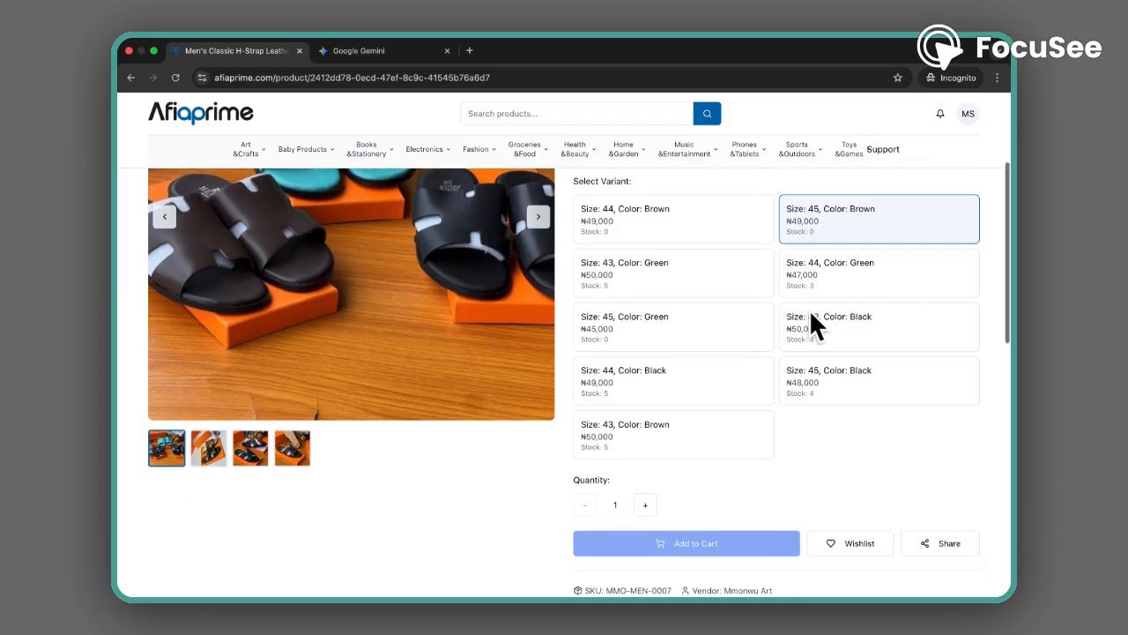
left_click(645, 461)
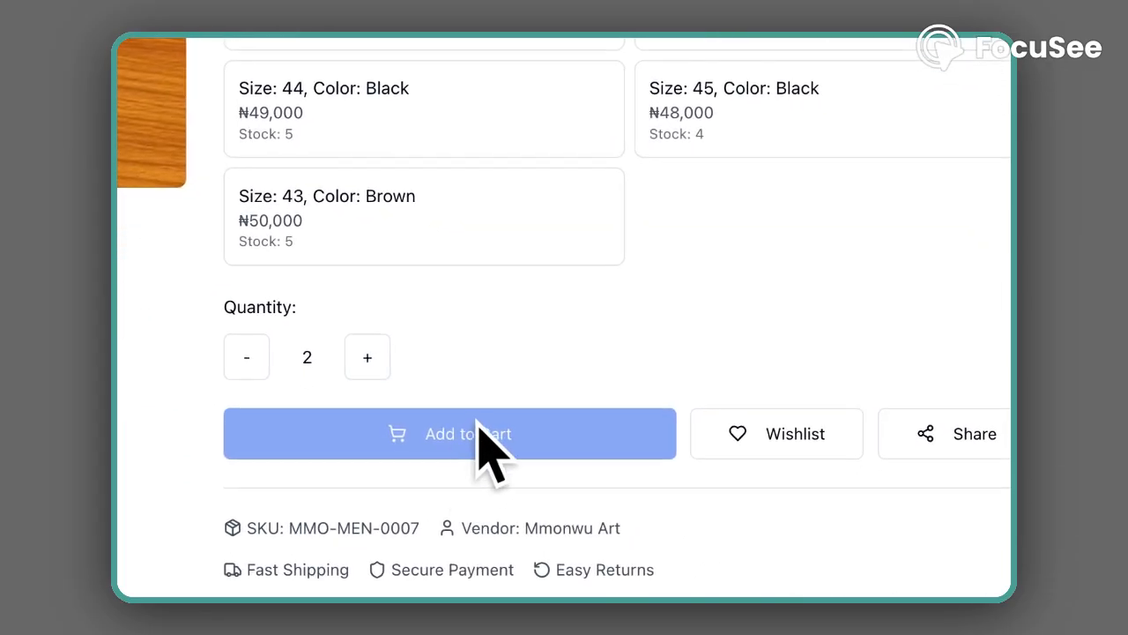
double_click(472, 439)
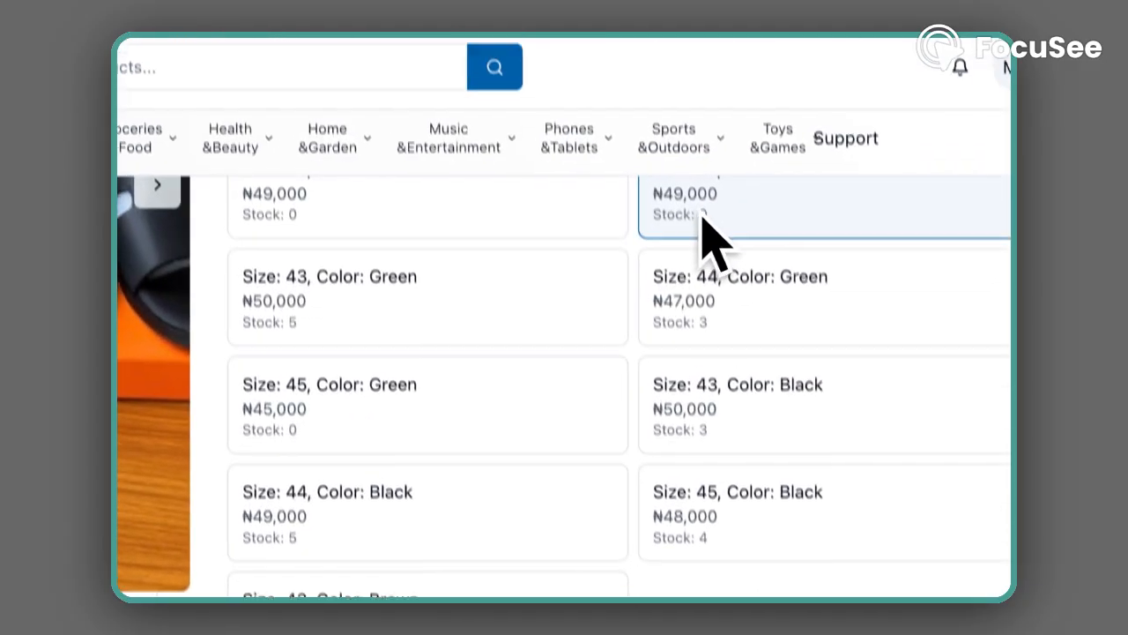
Select the Size 44, Color Brown variant and test its quantity control, ending at 2
scroll(667, 372, "up", 1)
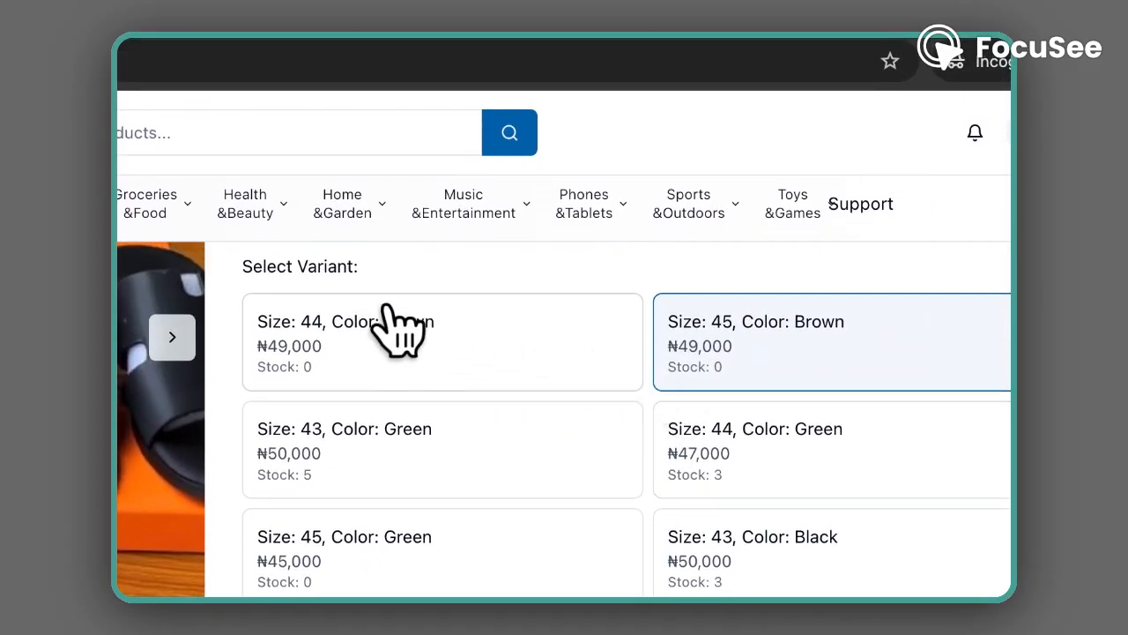
left_click(368, 349)
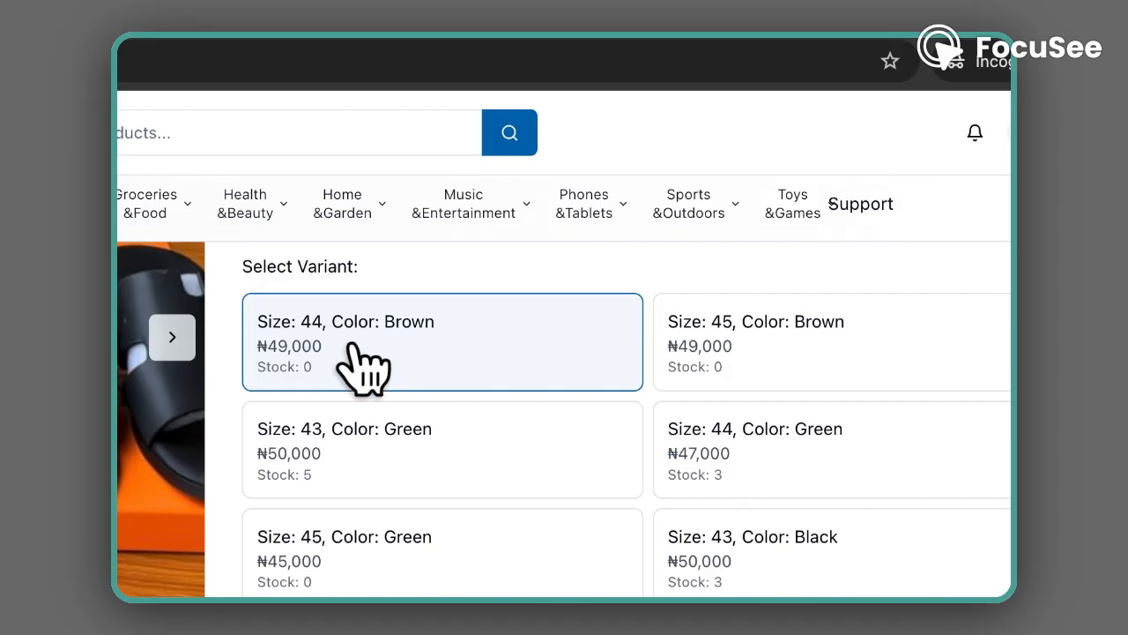
scroll(709, 401, "down", 3)
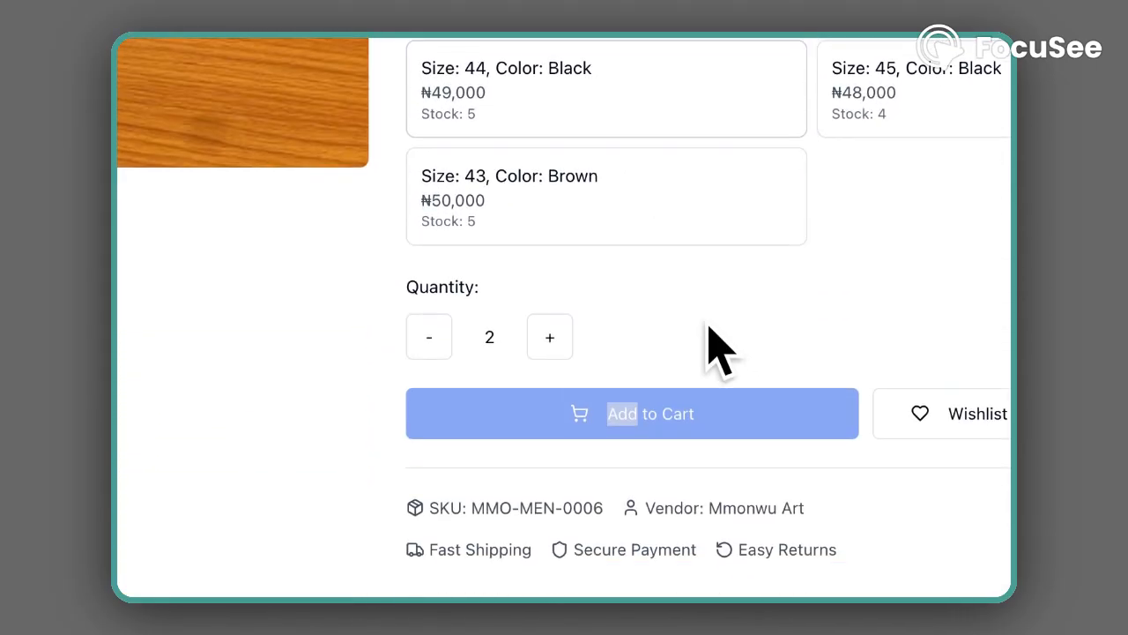
left_click(431, 333)
left_click(554, 333)
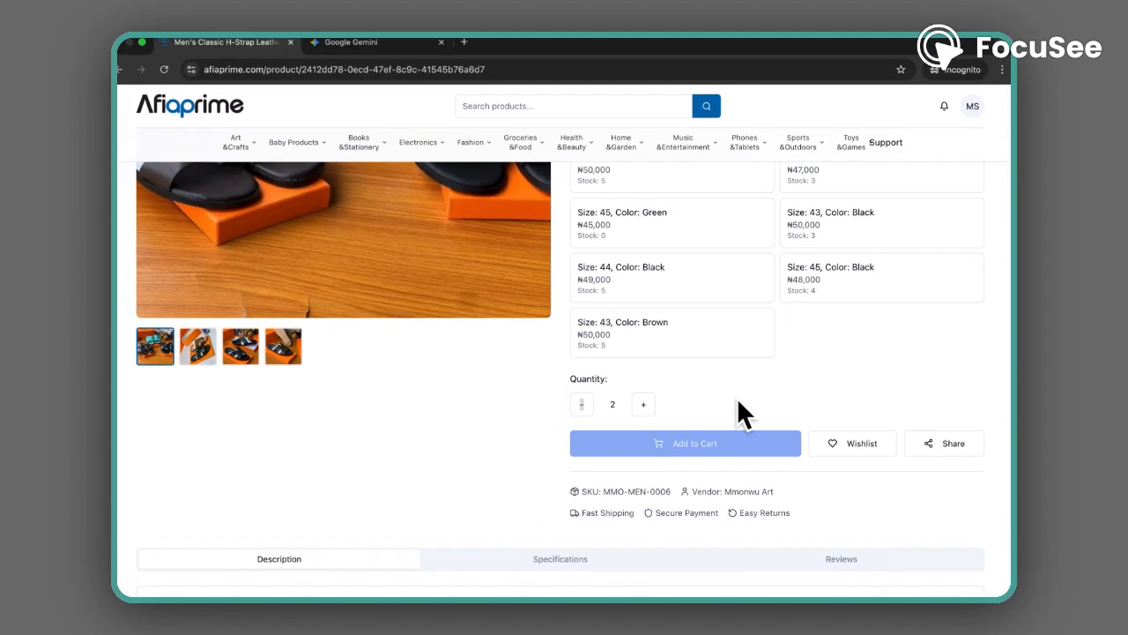
Select the Size 45, Color Green variant and check its price, stock and cart availability against the other variants
scroll(738, 385, "up", 1)
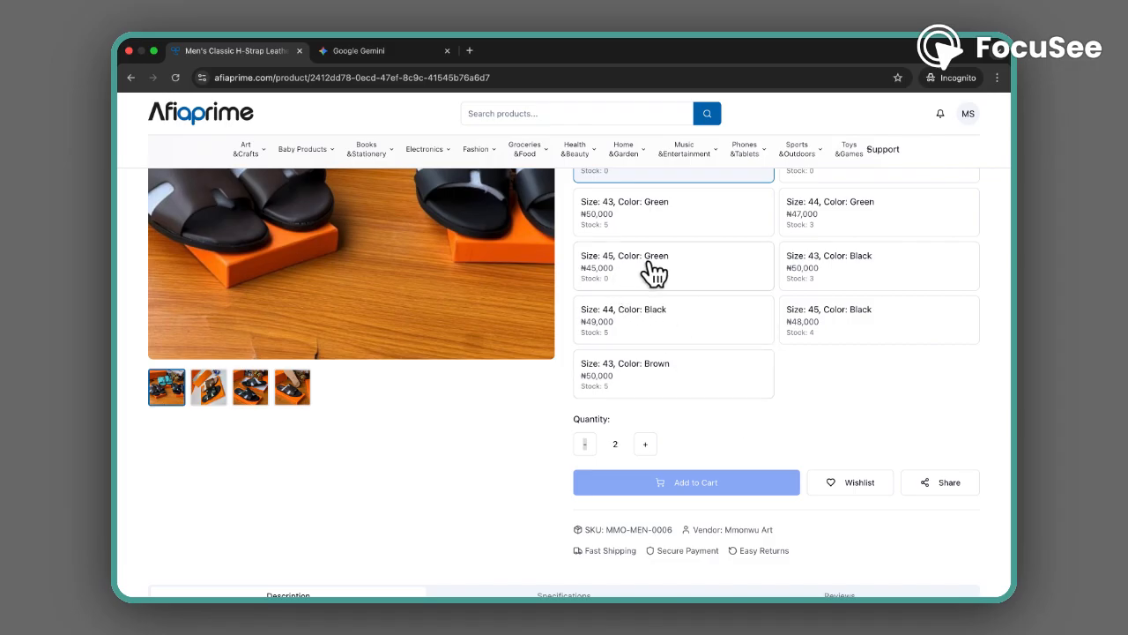
left_click(653, 273)
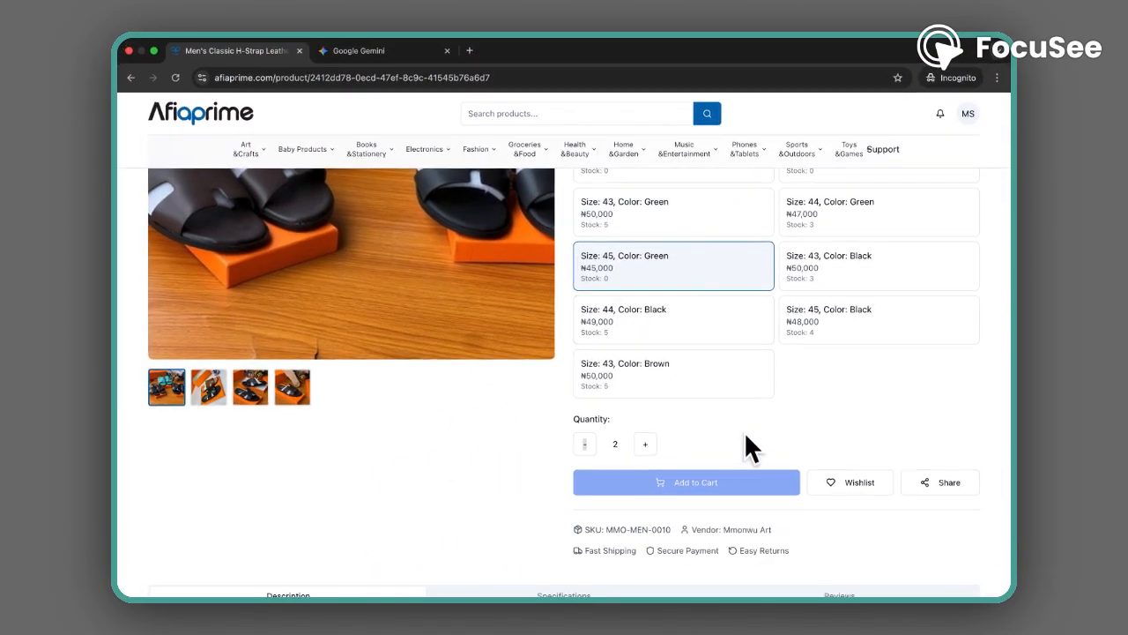
scroll(745, 431, "up", 3)
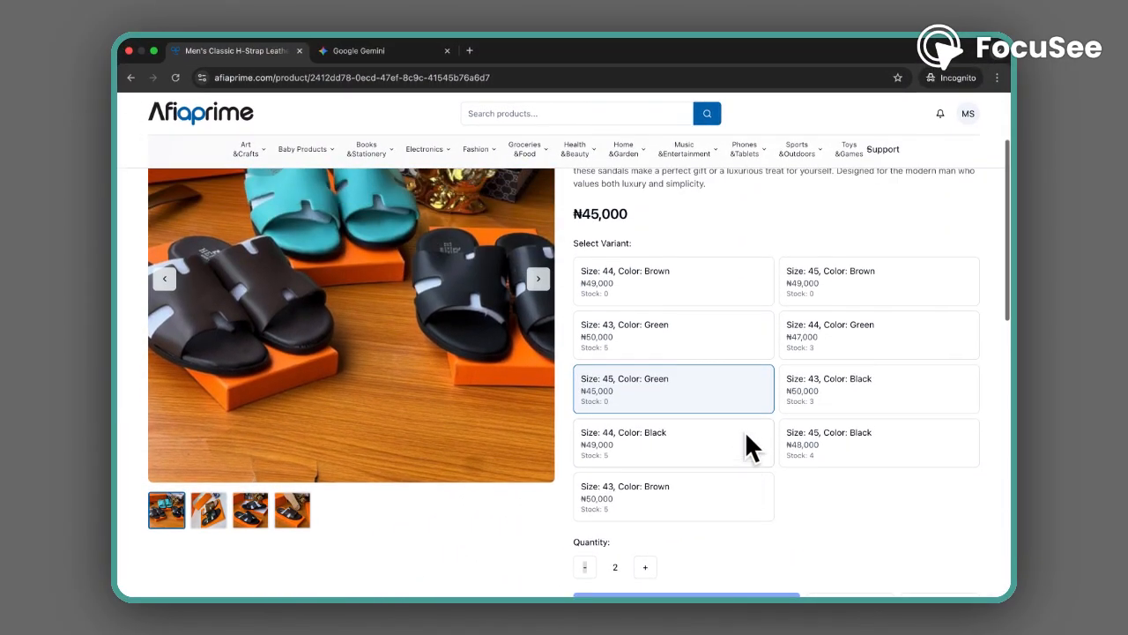
scroll(745, 431, "down", 2)
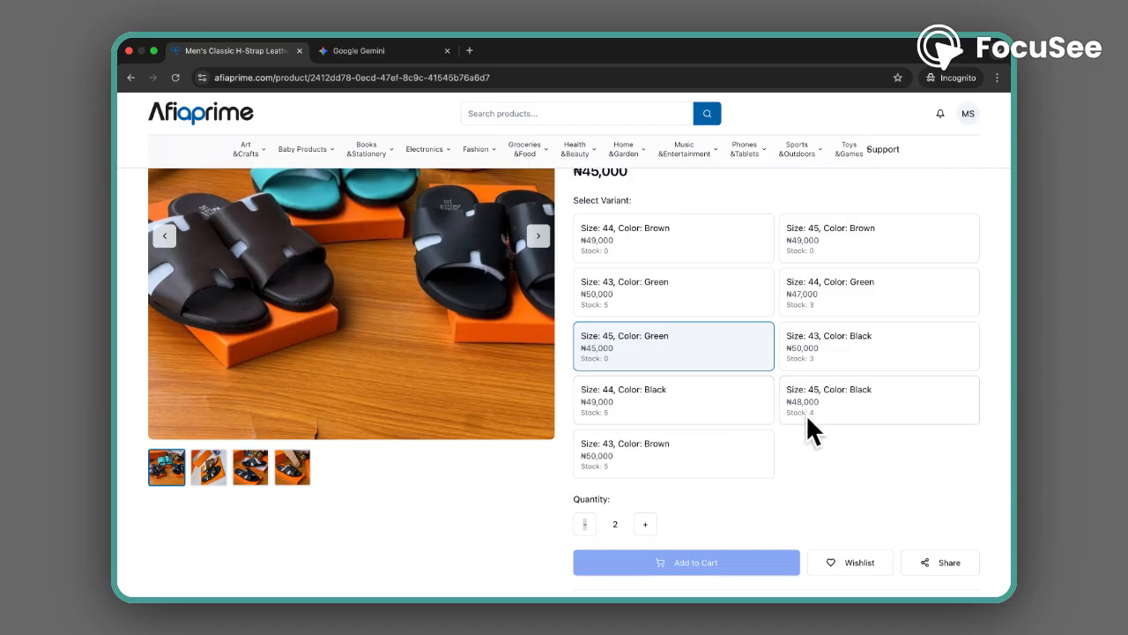
scroll(808, 421, "up", 3)
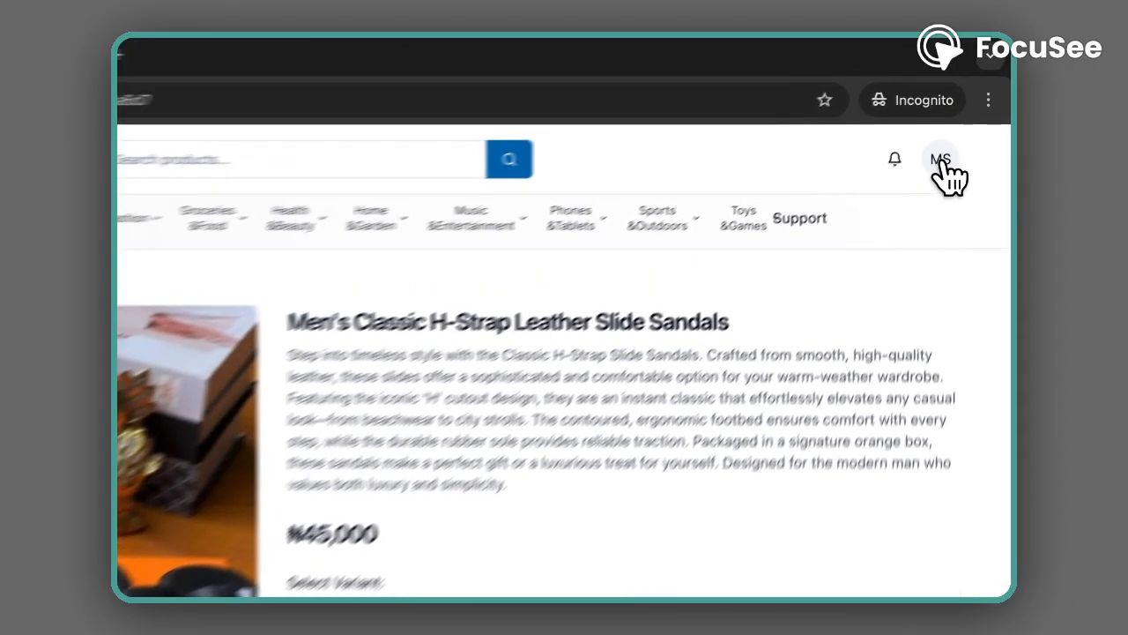
Go back to the vendor's product list through the account options
left_click(968, 114)
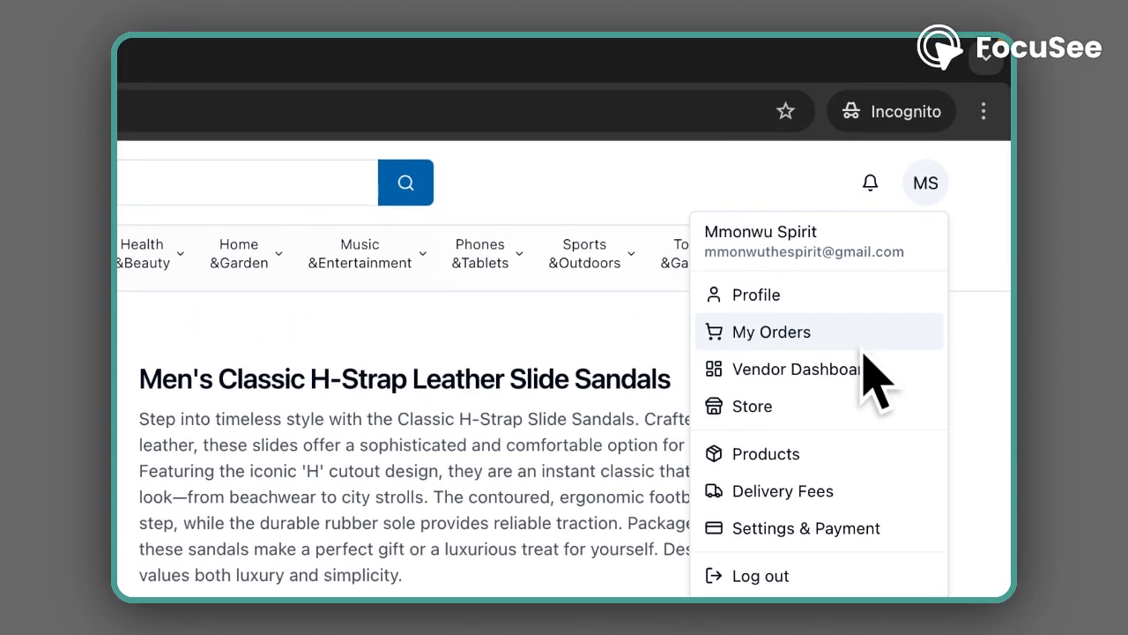
left_click(781, 455)
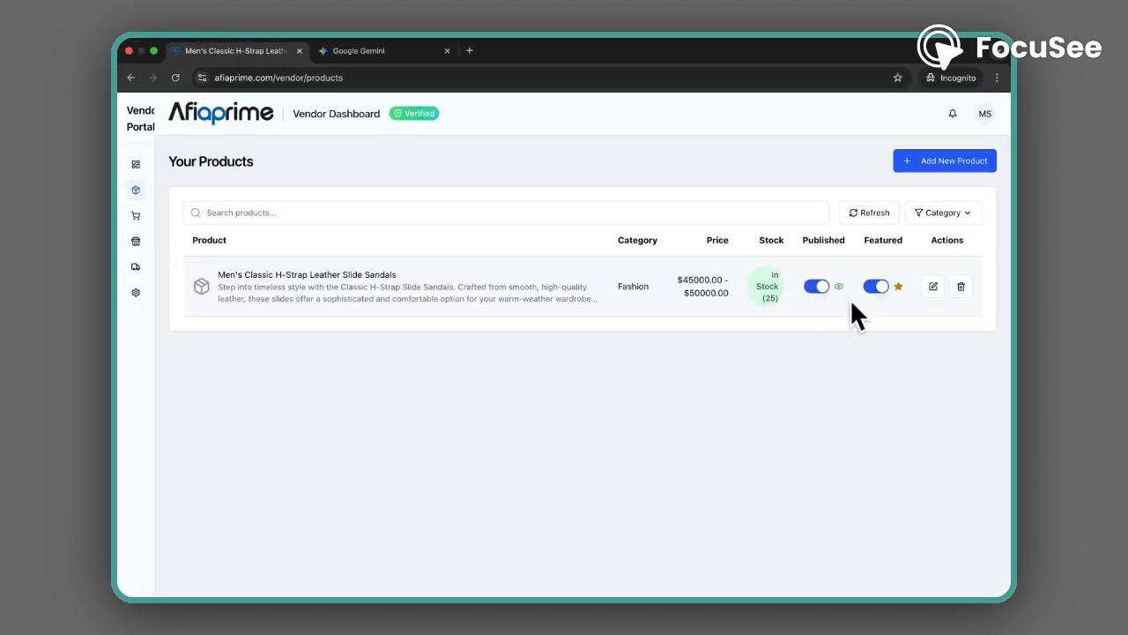
Edit the slide sandals product to set the Size 44, Color Brown variant's stock to 3, and save the product
left_click(934, 288)
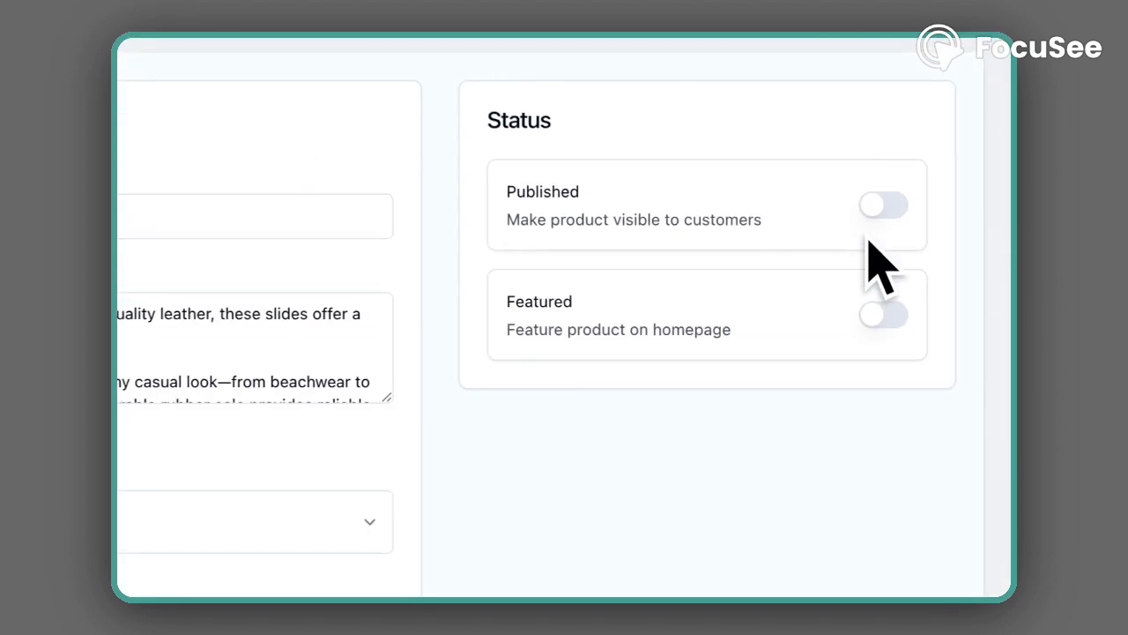
scroll(733, 450, "down", 5)
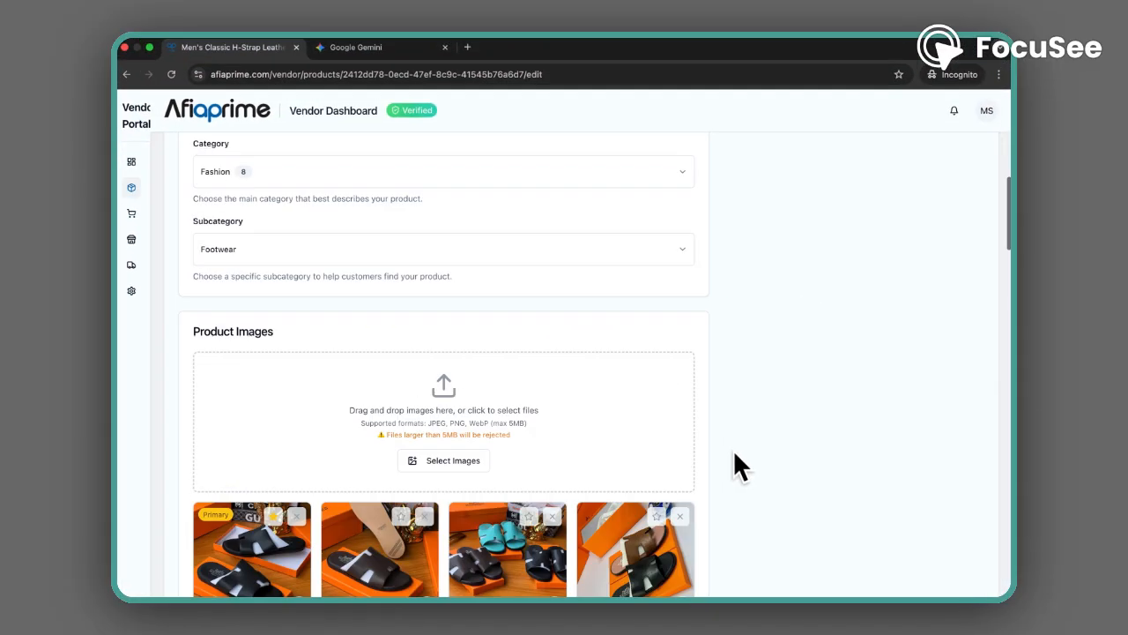
scroll(735, 455, "down", 10)
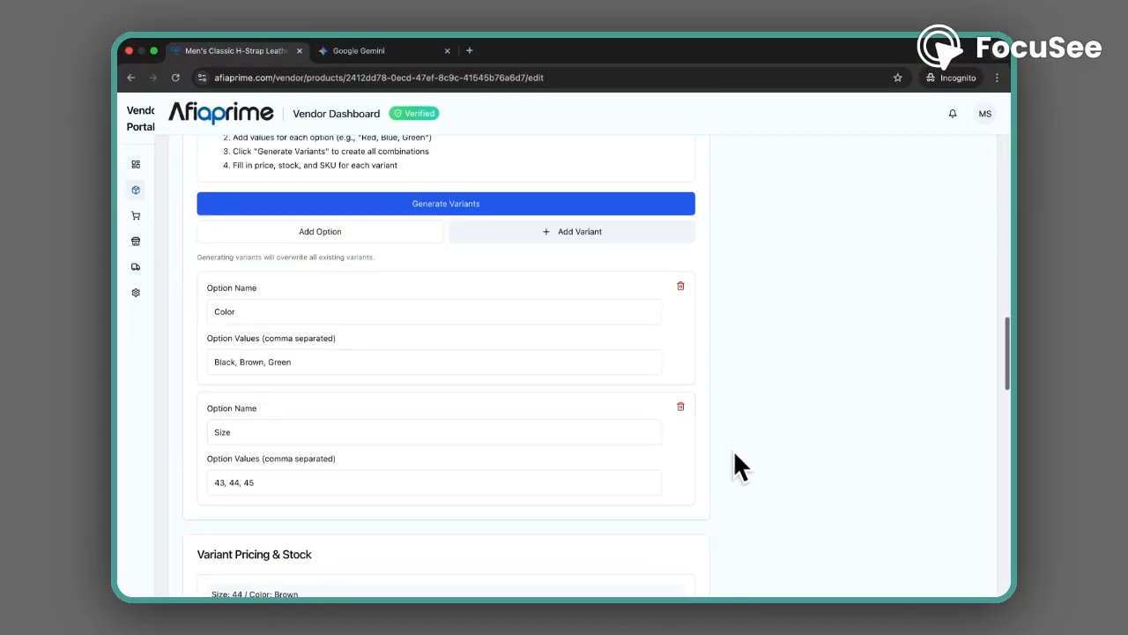
scroll(735, 455, "down", 8)
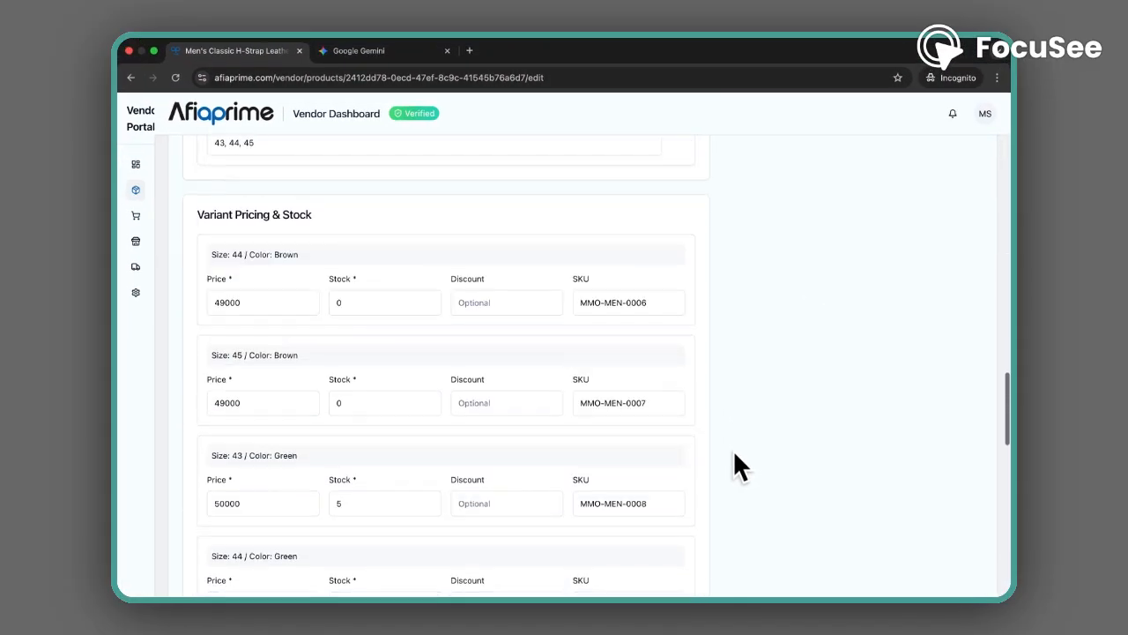
scroll(734, 454, "down", 2)
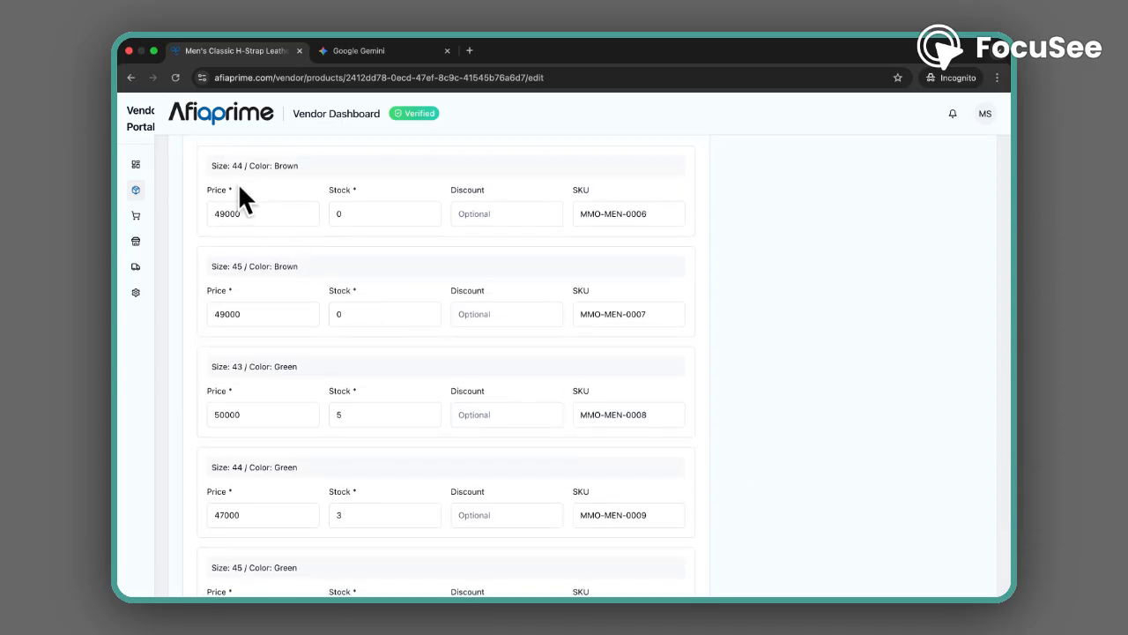
left_click(341, 218)
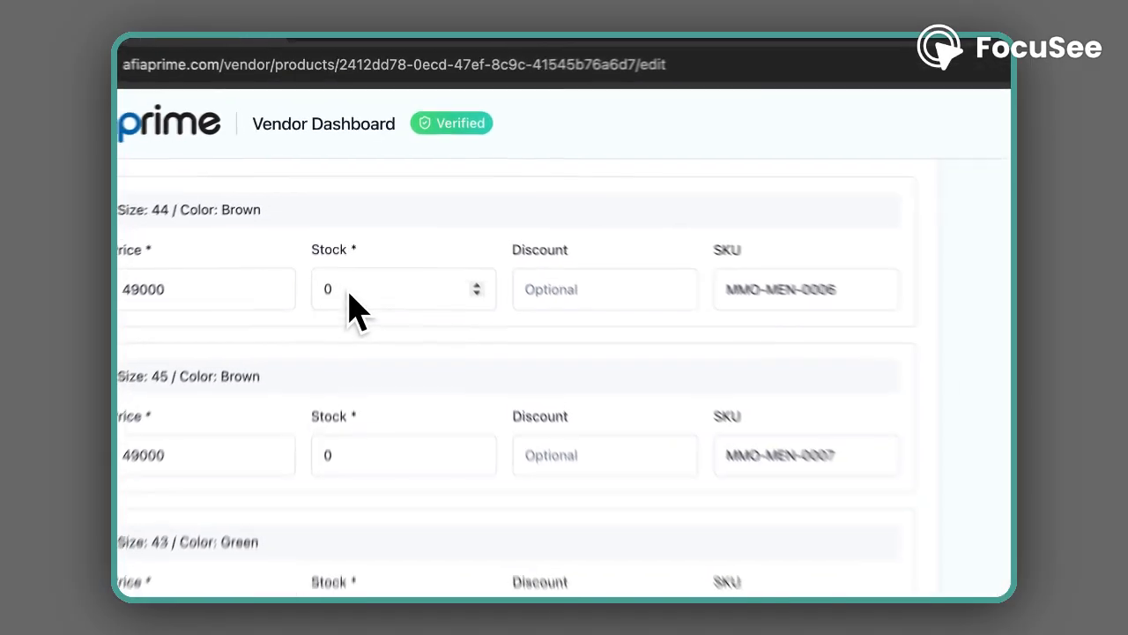
key("BackSpace")
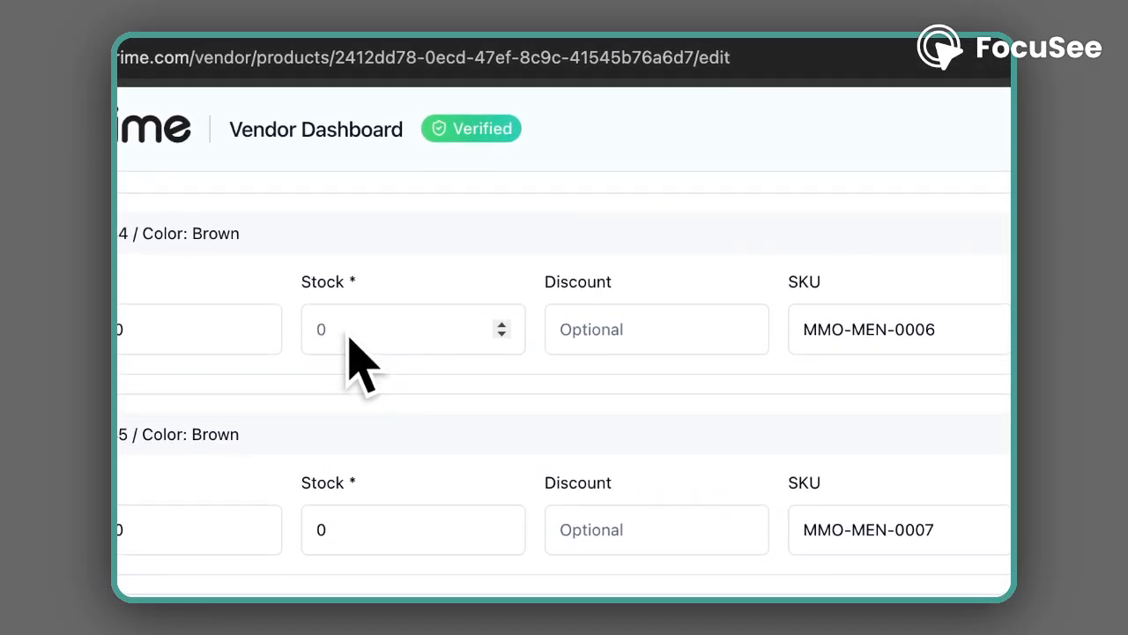
type("3")
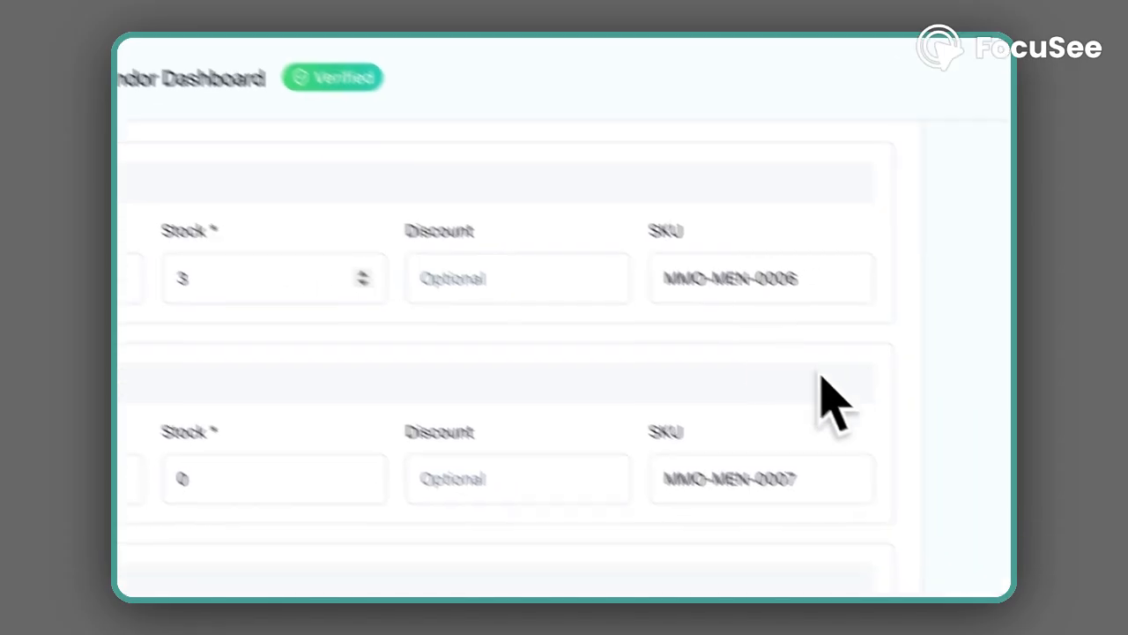
scroll(644, 309, "down", 10)
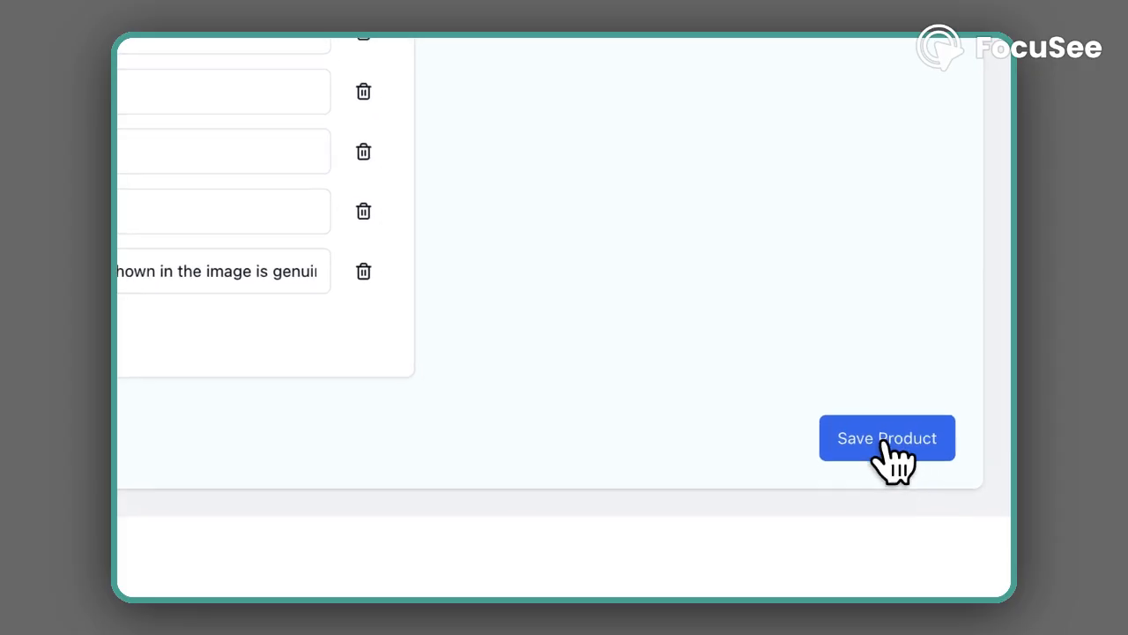
left_click(885, 439)
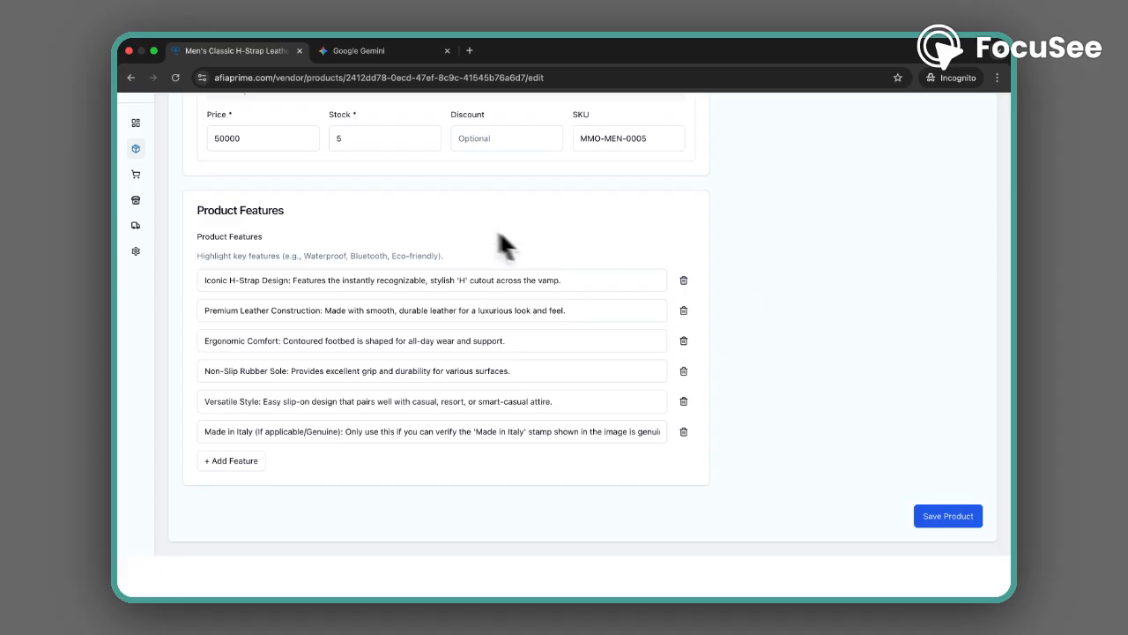
Return to the vendor's product list and turn on the Published and Featured statuses for the slide sandals
mouse_move(138, 156)
left_click(191, 201)
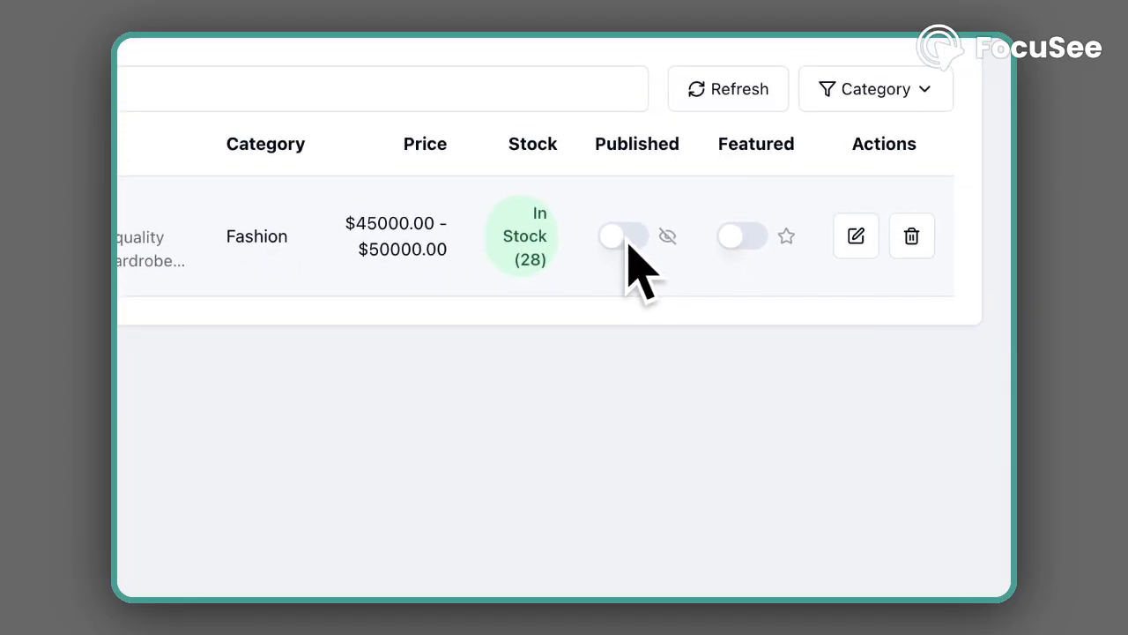
left_click(629, 247)
left_click(745, 237)
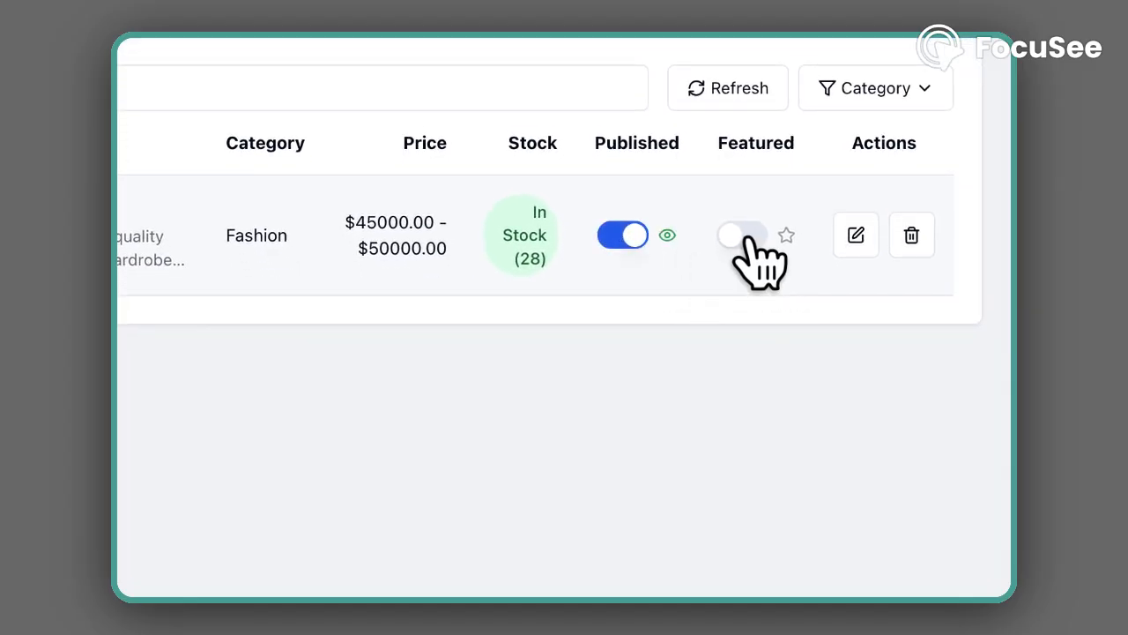